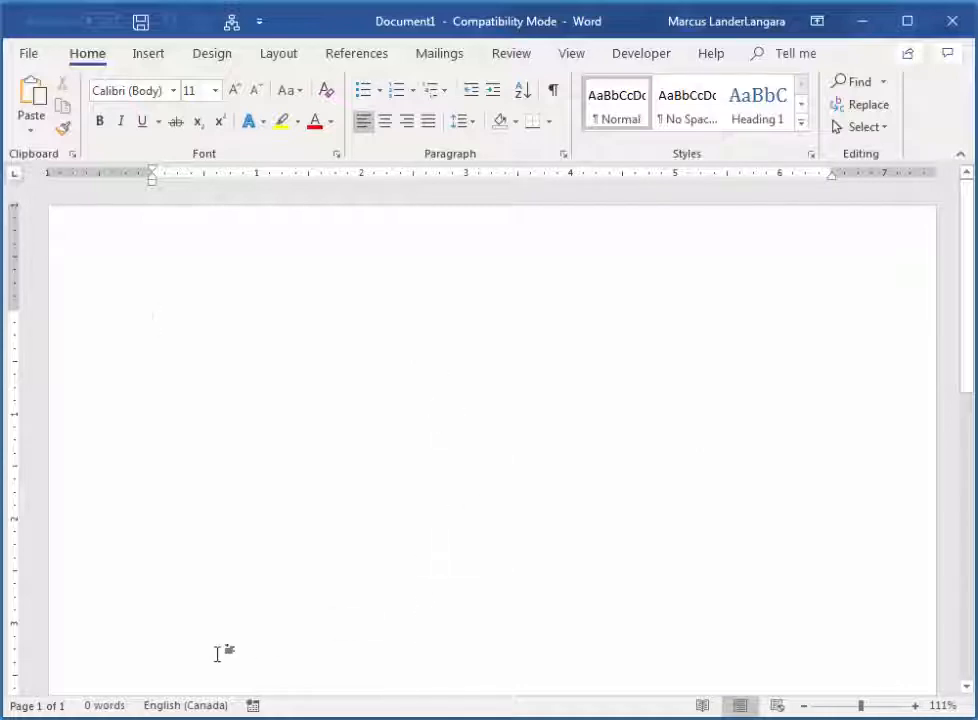
Open demonstrationContent.txt from the topic2 folder under BSAD > MS Word in the Langara library.
key("super+e")
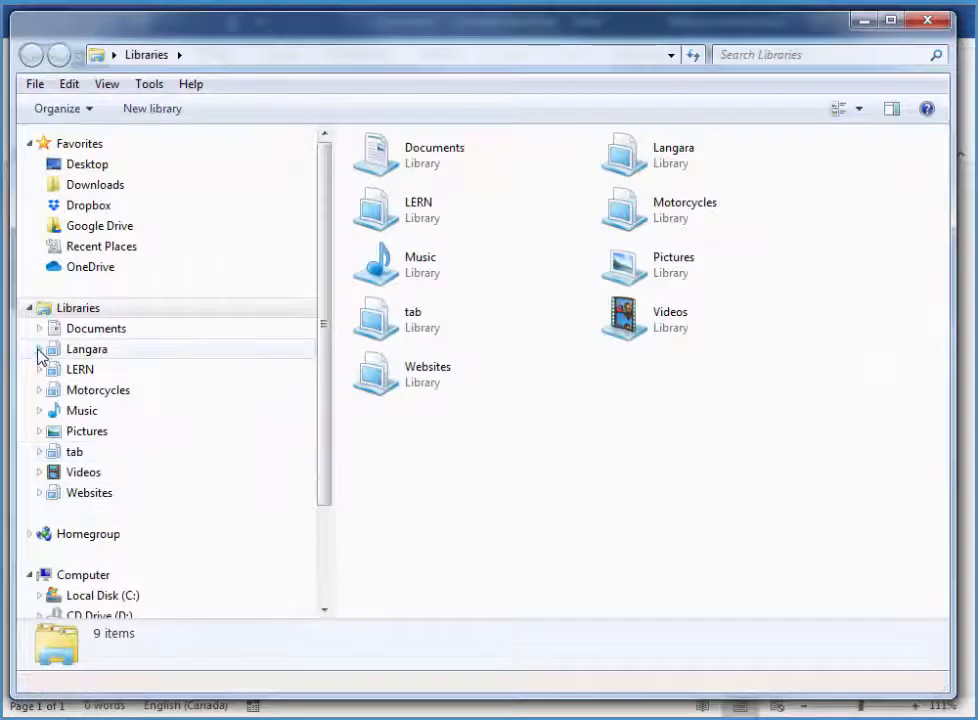
left_click(38, 349)
left_click(50, 371)
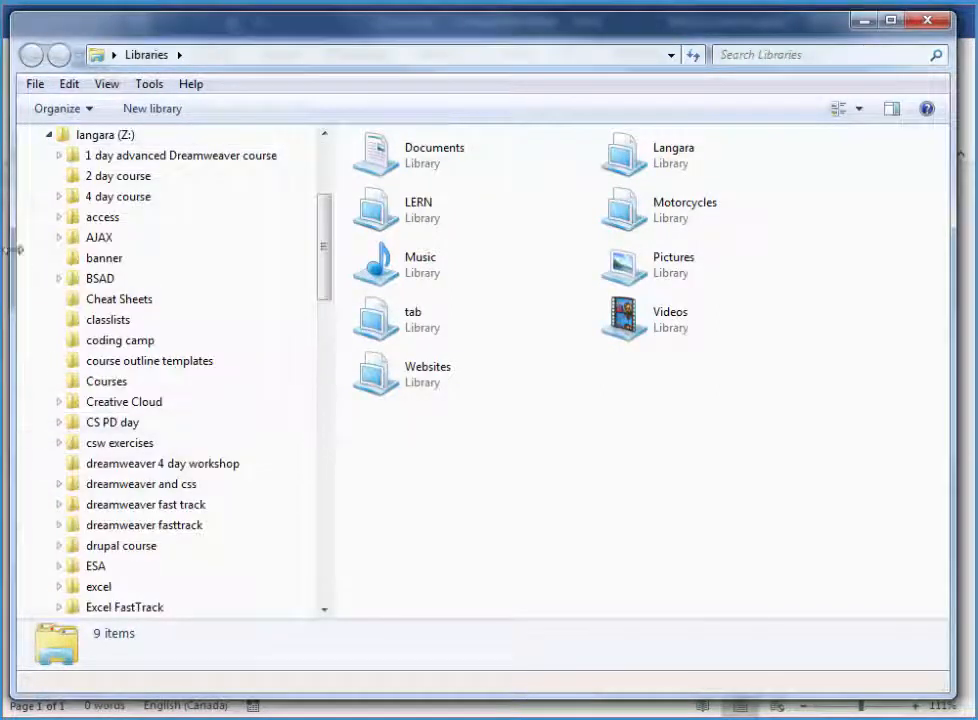
left_click(59, 279)
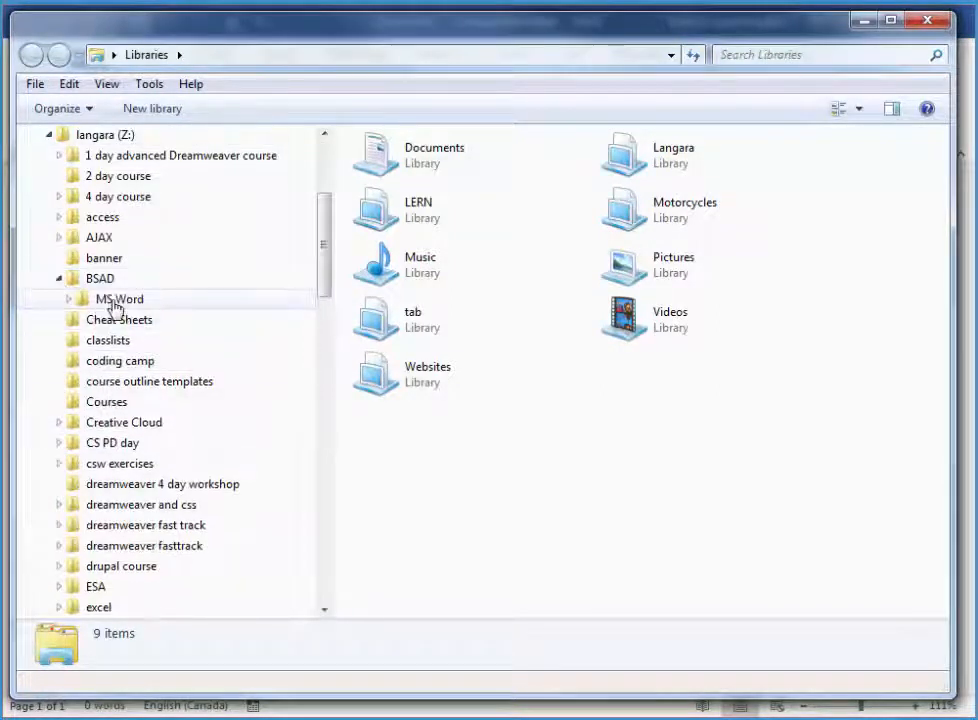
left_click(118, 299)
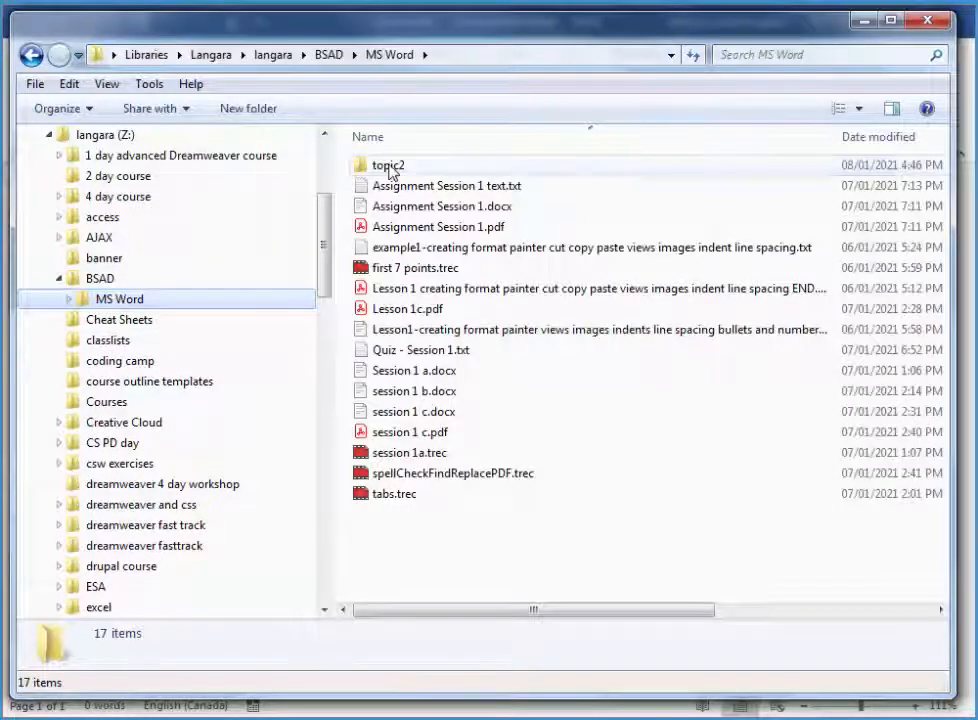
double_click(390, 168)
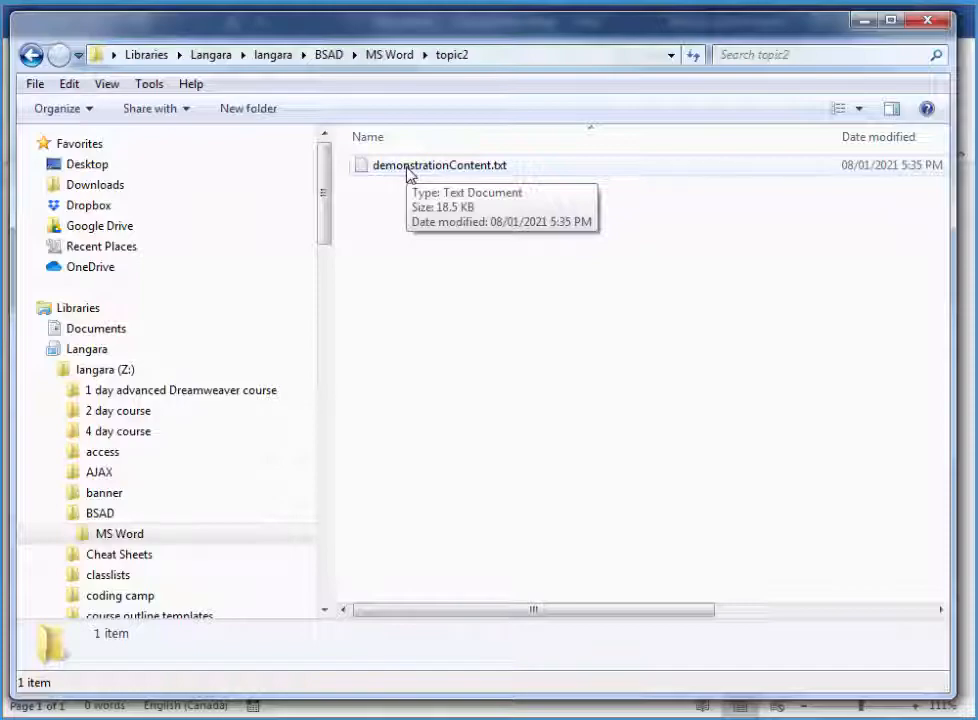
double_click(409, 166)
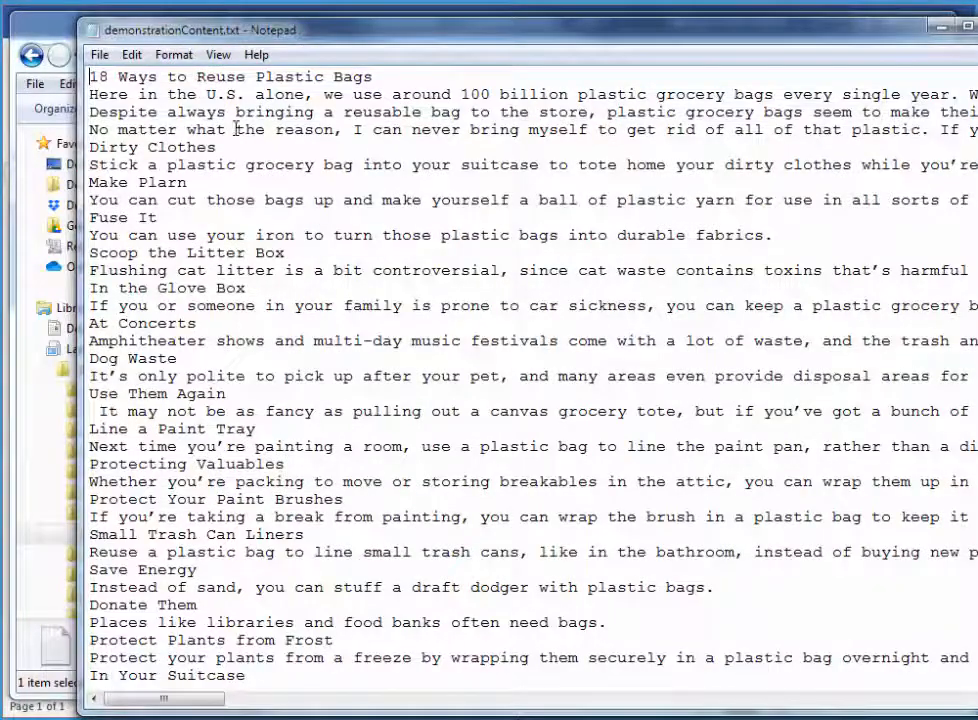
Copy the entire text of demonstrationContent.txt and close both the file and its folder window.
left_click(100, 56)
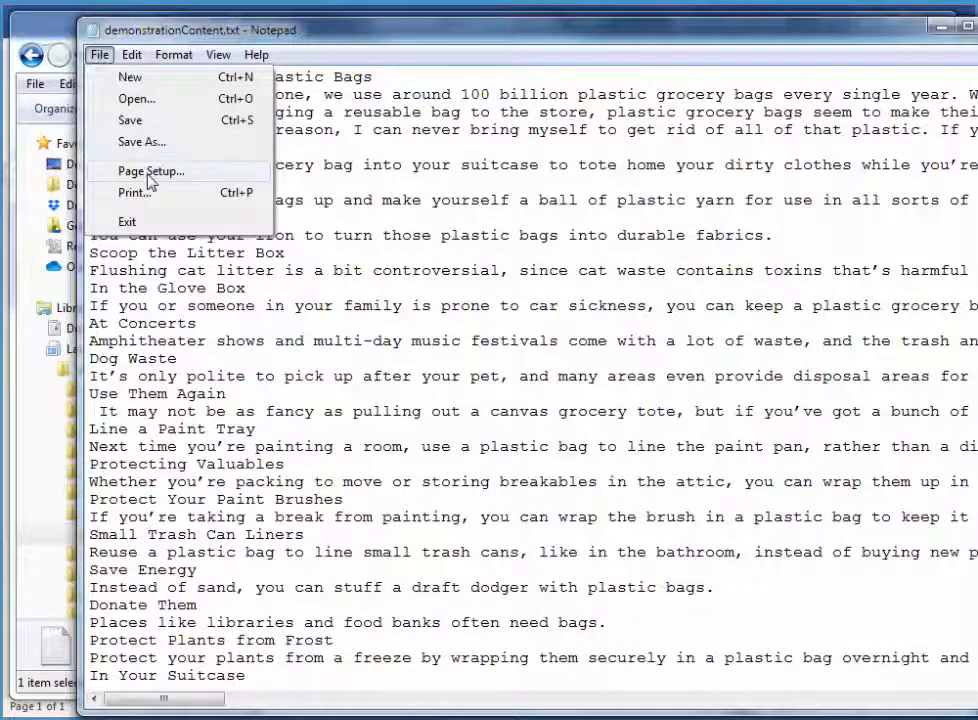
mouse_move(129, 60)
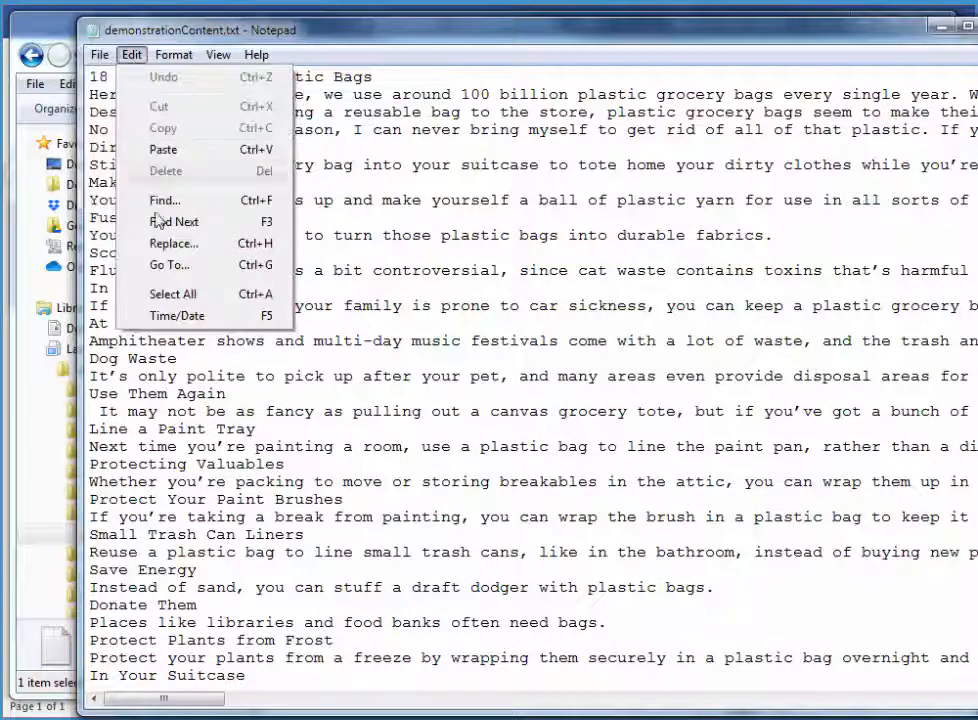
left_click(262, 296)
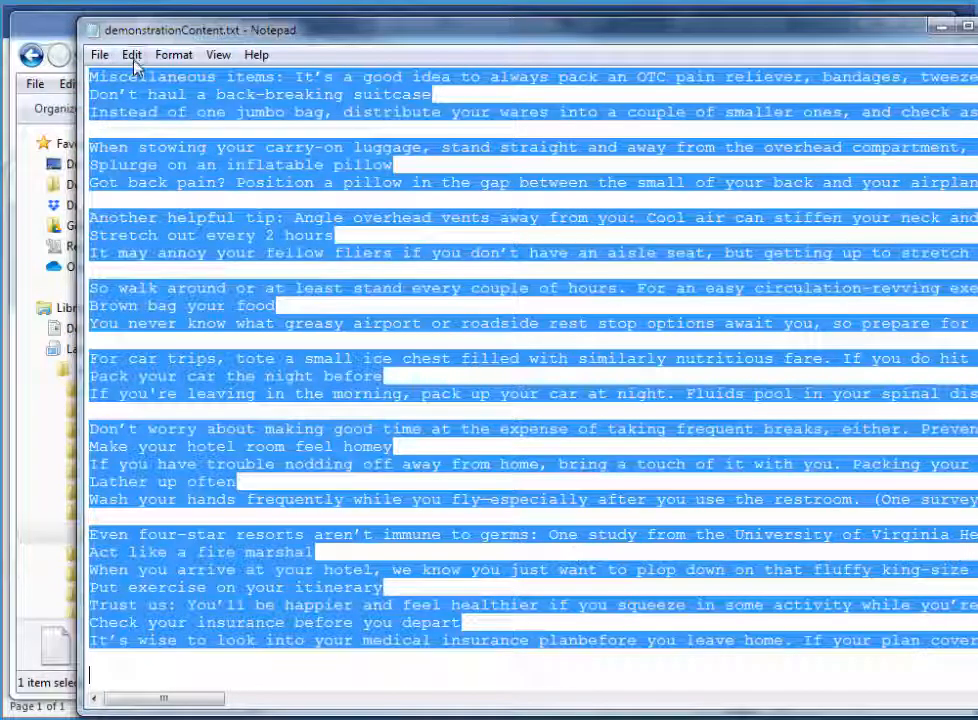
left_click(131, 55)
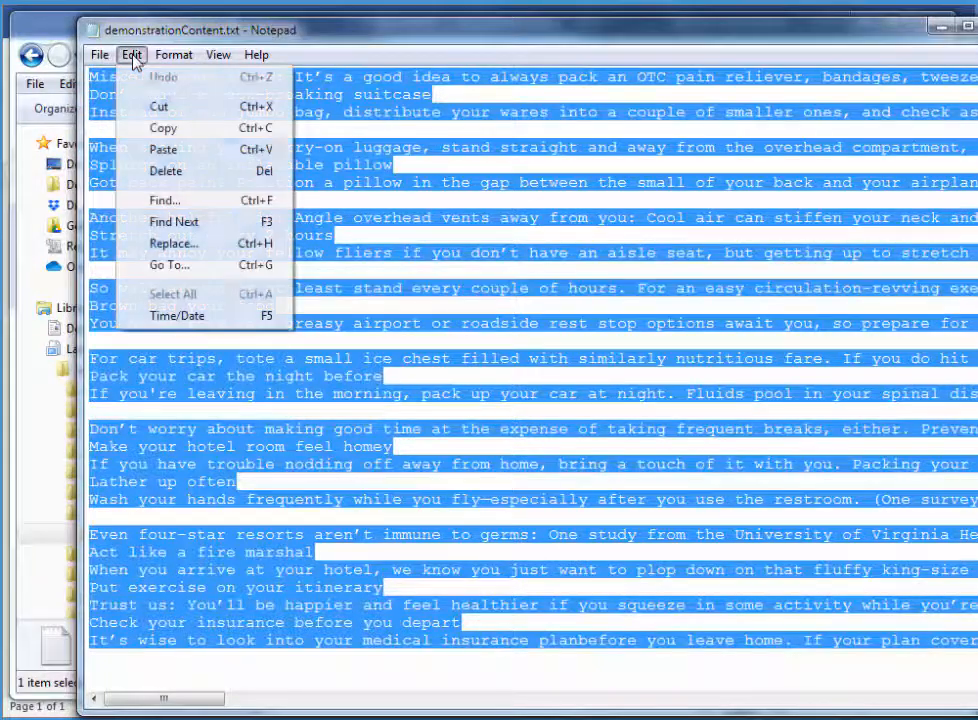
left_click(262, 129)
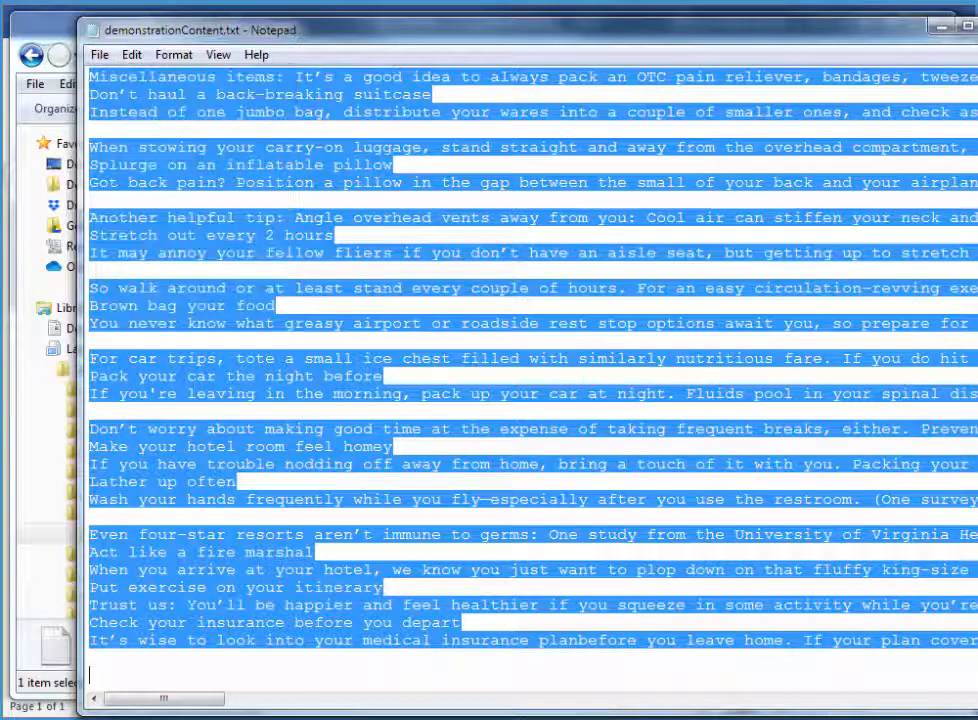
left_click_drag(935, 46, 878, 47)
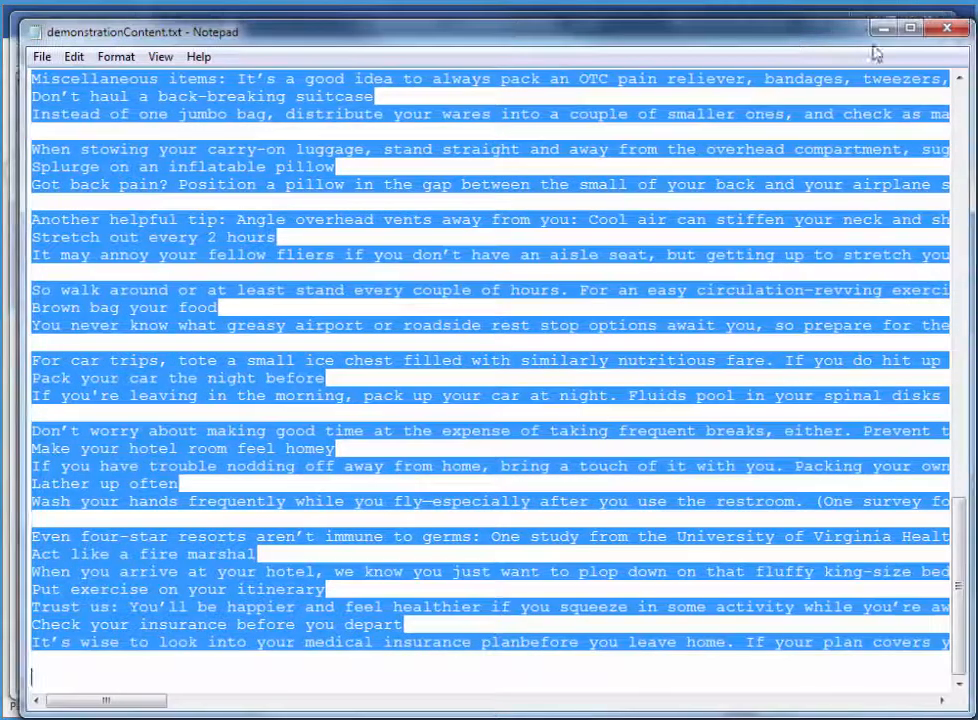
left_click(945, 35)
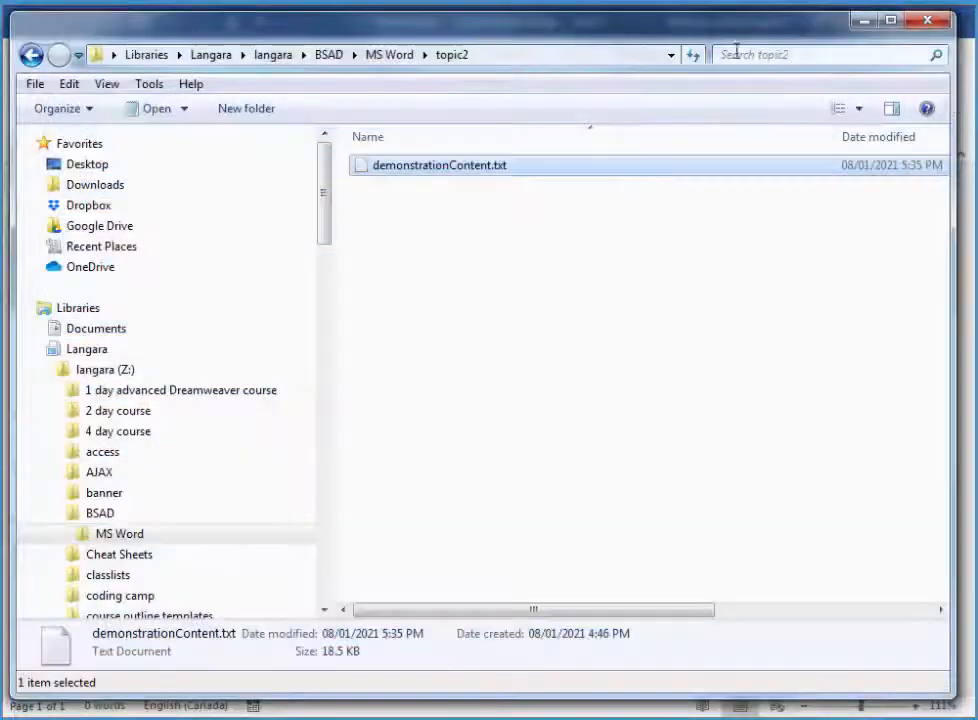
left_click(935, 27)
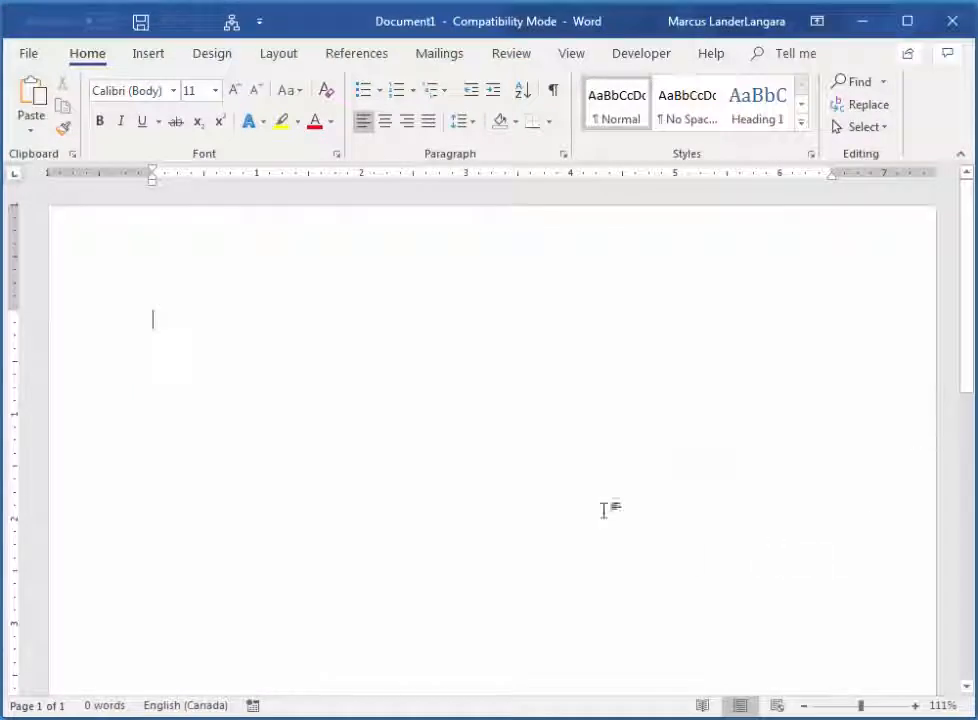
Paste the copied content into the blank Word document, keeping text only.
left_click(30, 135)
mouse_move(31, 187)
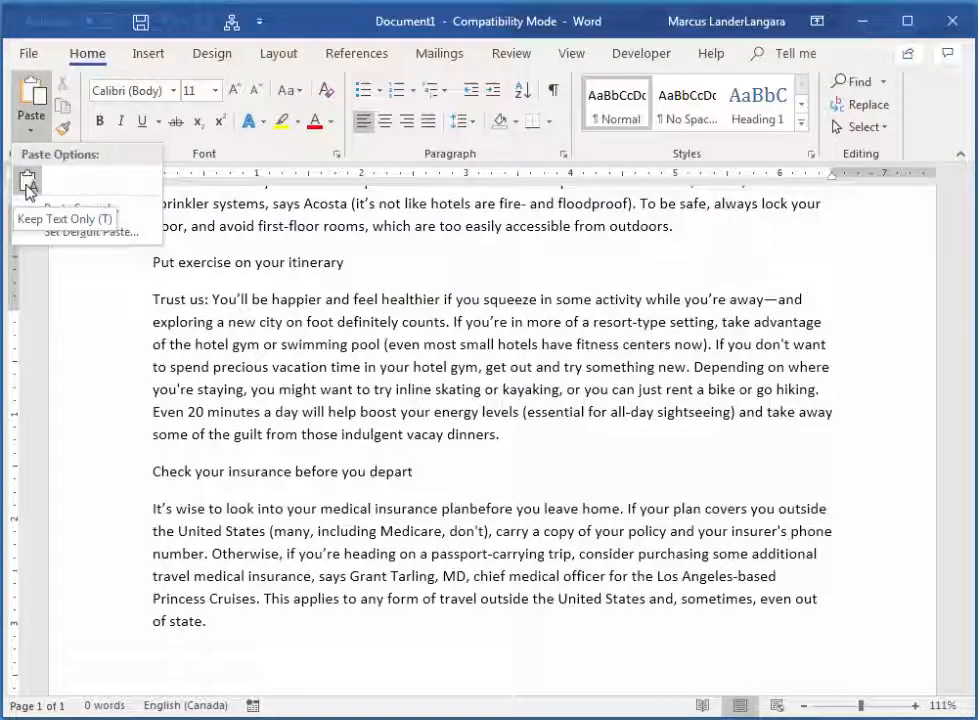
left_click(27, 188)
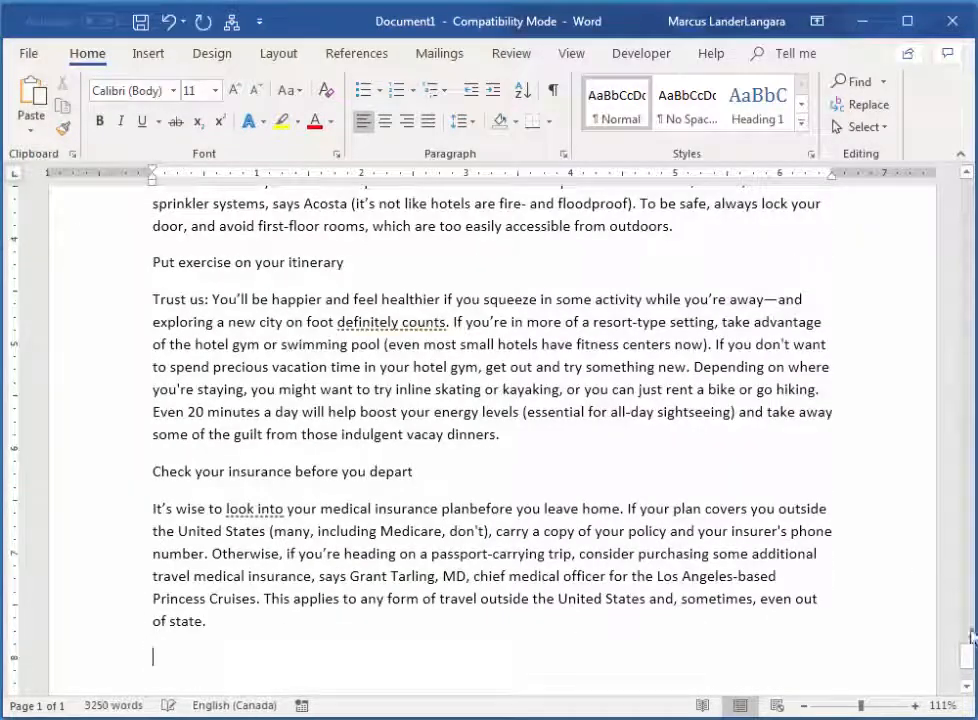
Show paragraph marks and other hidden formatting symbols around the blank lines in the pasted text.
left_click(967, 176)
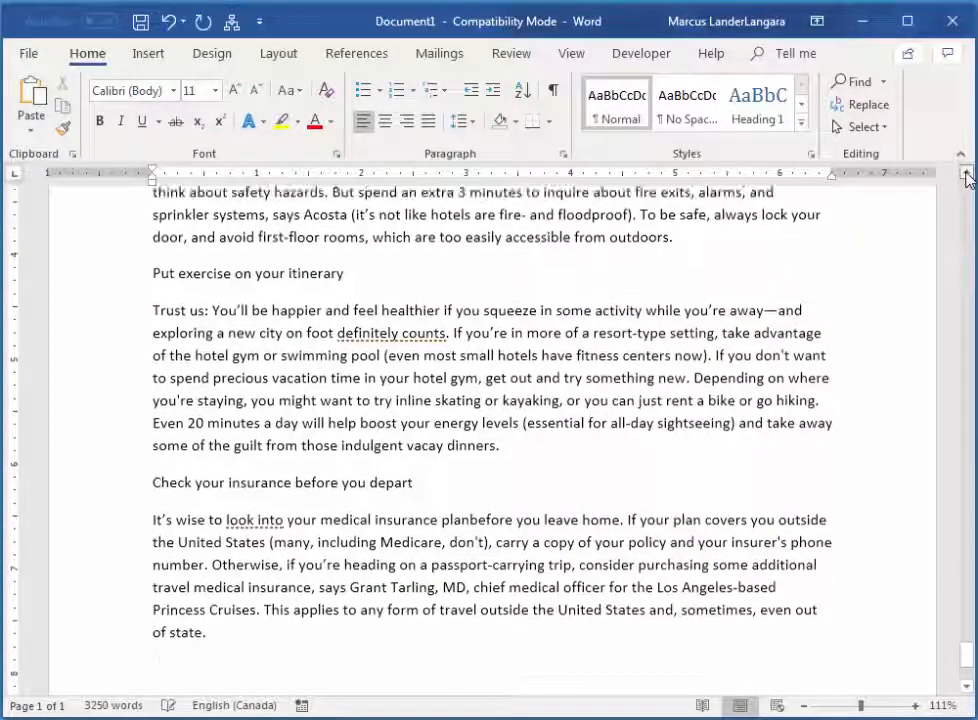
left_click_drag(967, 176, 967, 176)
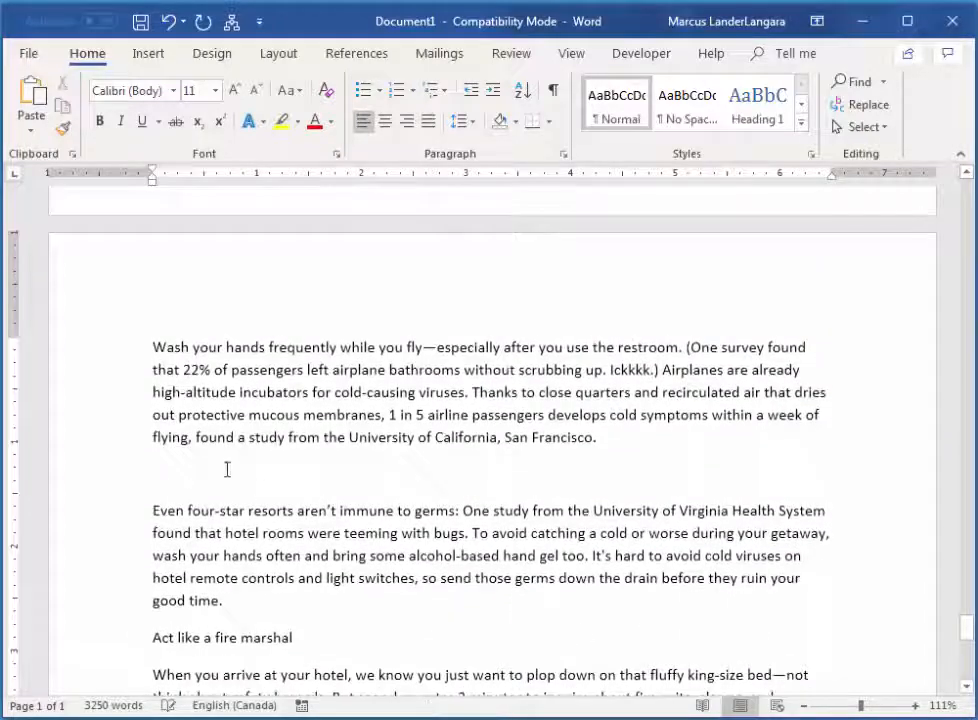
left_click(553, 92)
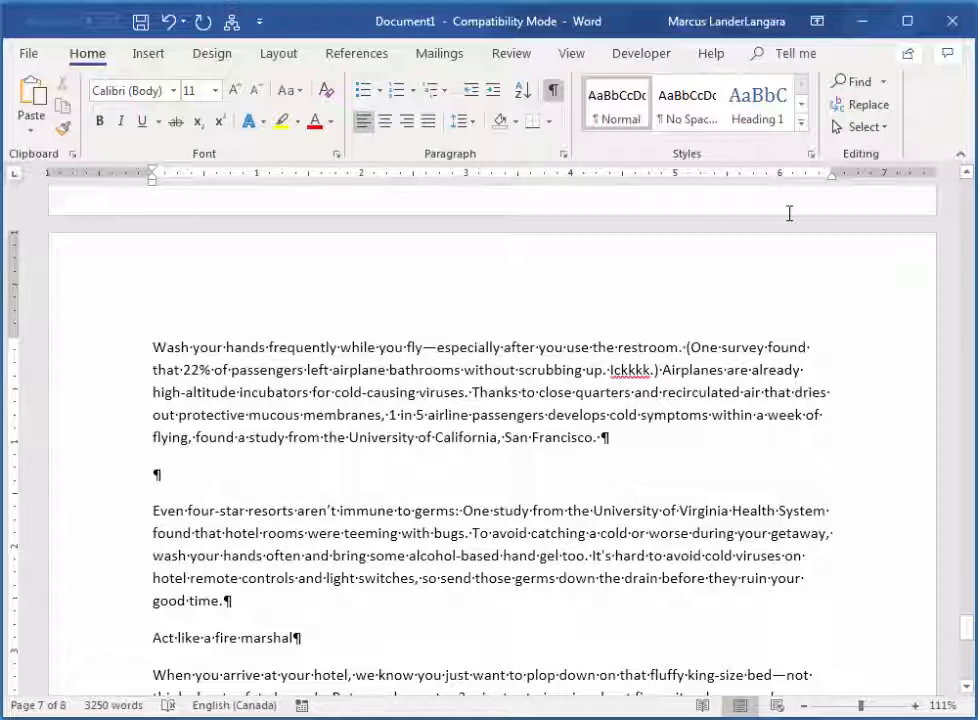
Replace all double paragraph marks (^p^p) with a single one (^p) and delete the leftover empty paragraph at the document's end.
left_click(856, 105)
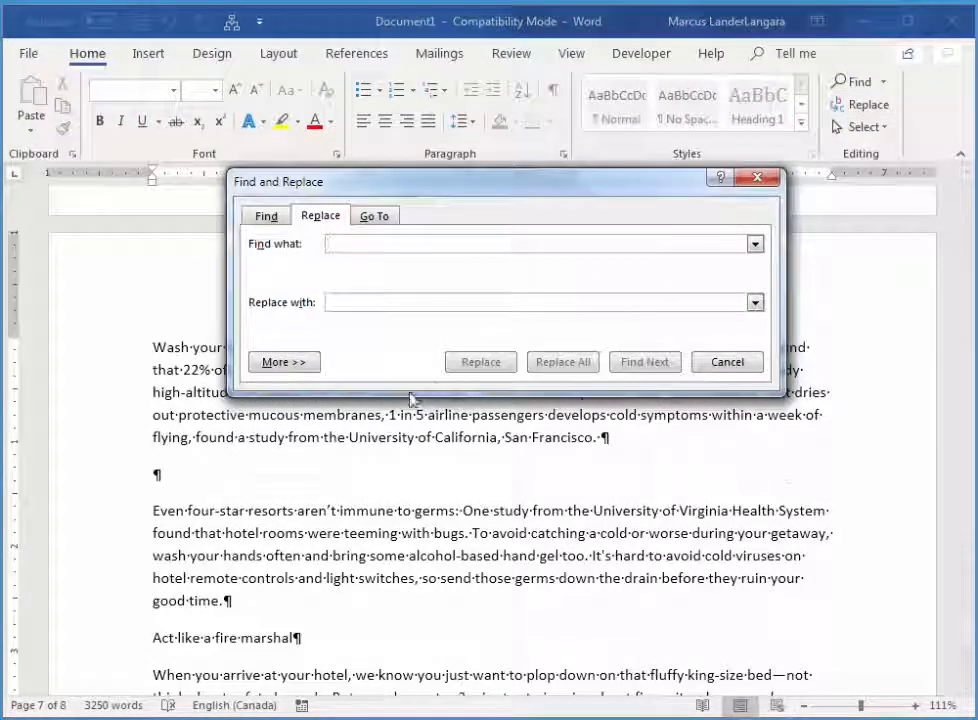
left_click(285, 366)
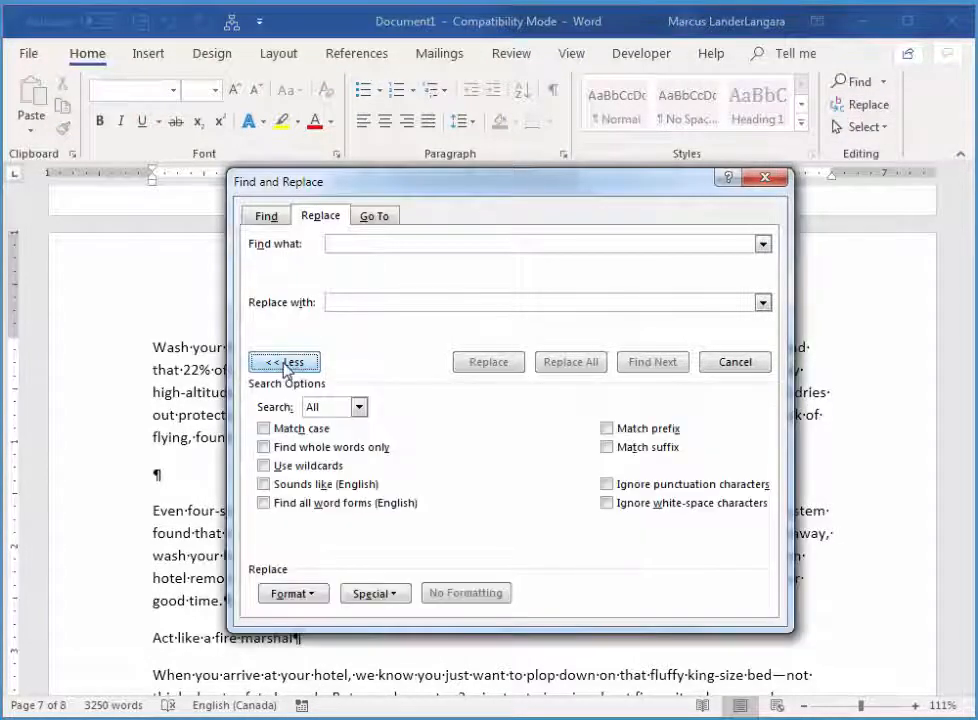
left_click(370, 594)
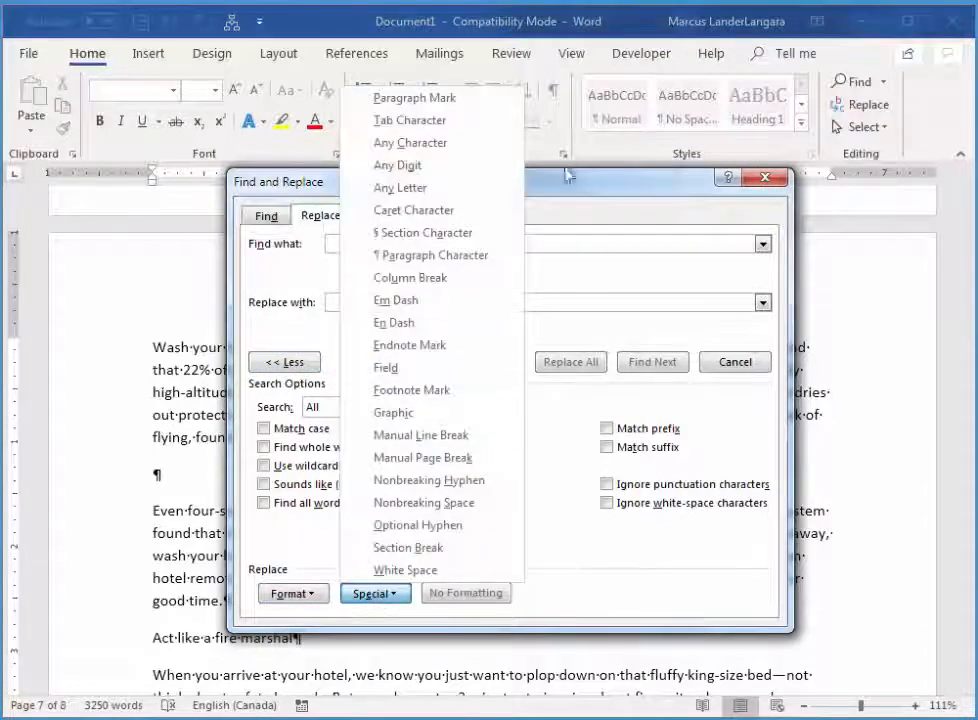
left_click(467, 100)
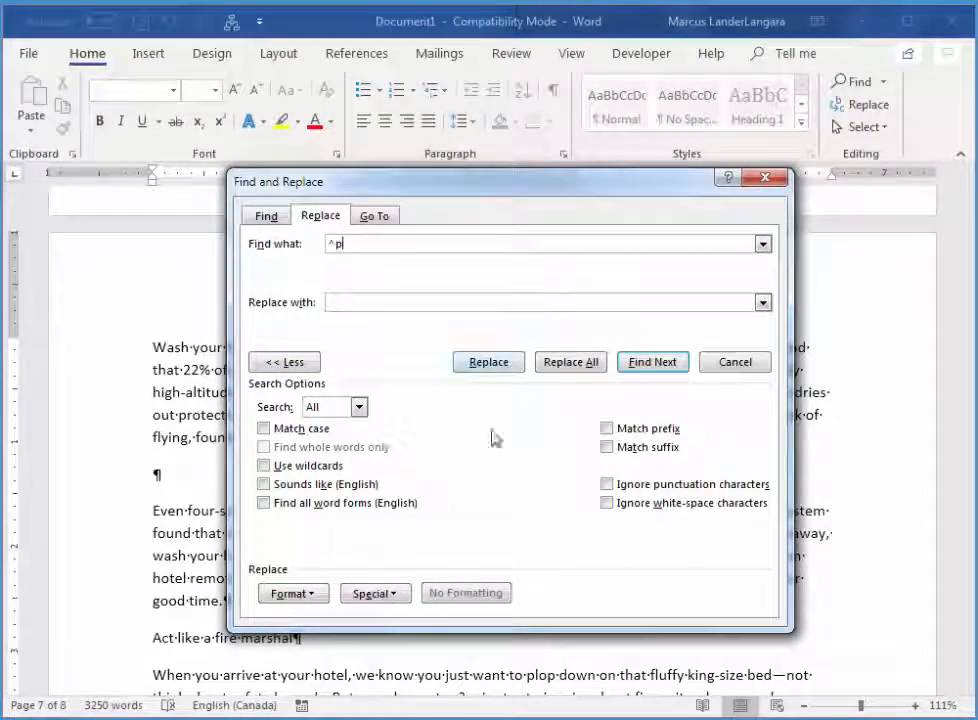
left_click(365, 594)
left_click(400, 97)
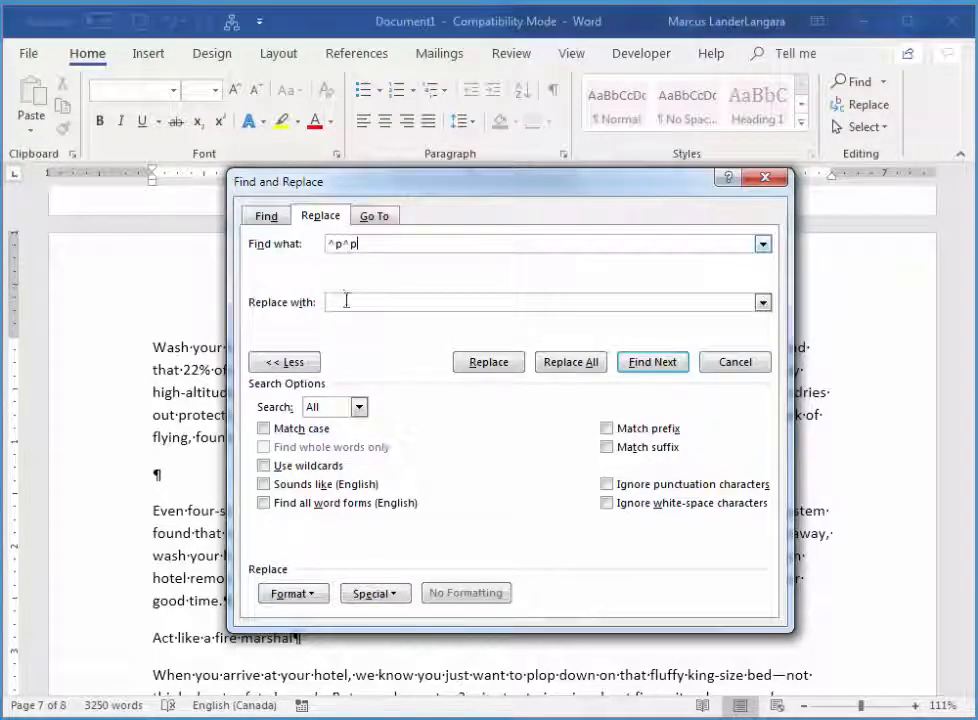
left_click(372, 594)
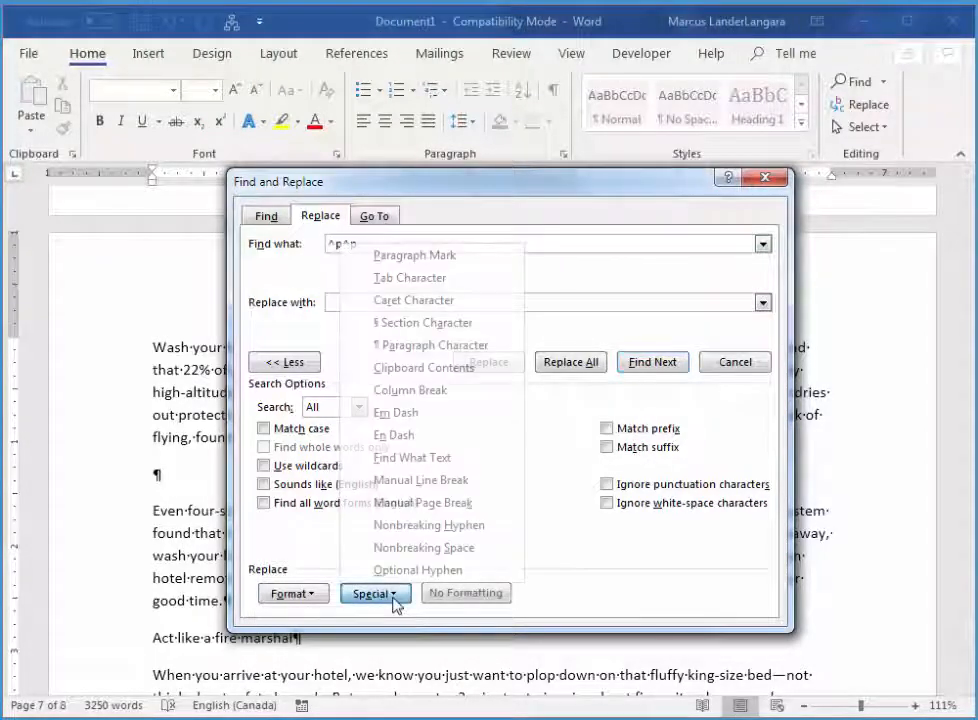
left_click(412, 256)
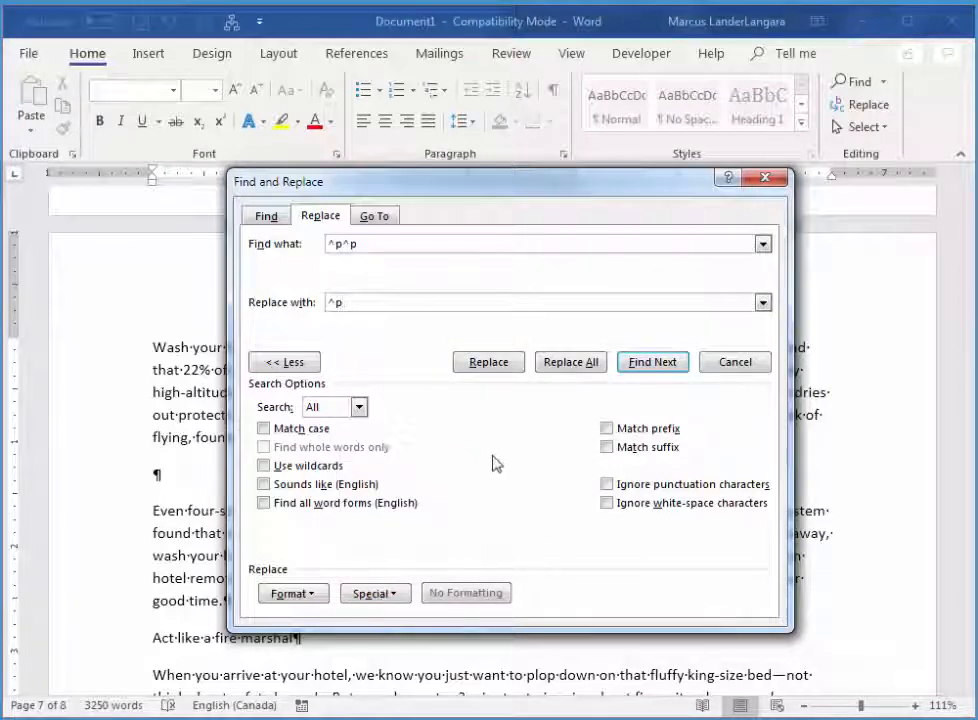
left_click(572, 366)
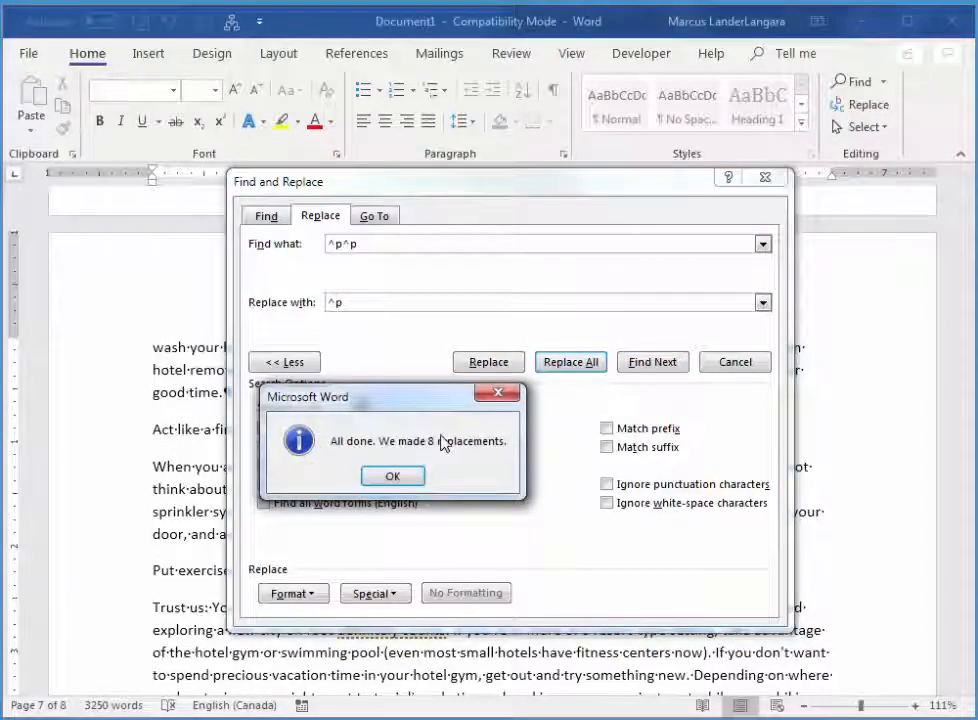
left_click(392, 478)
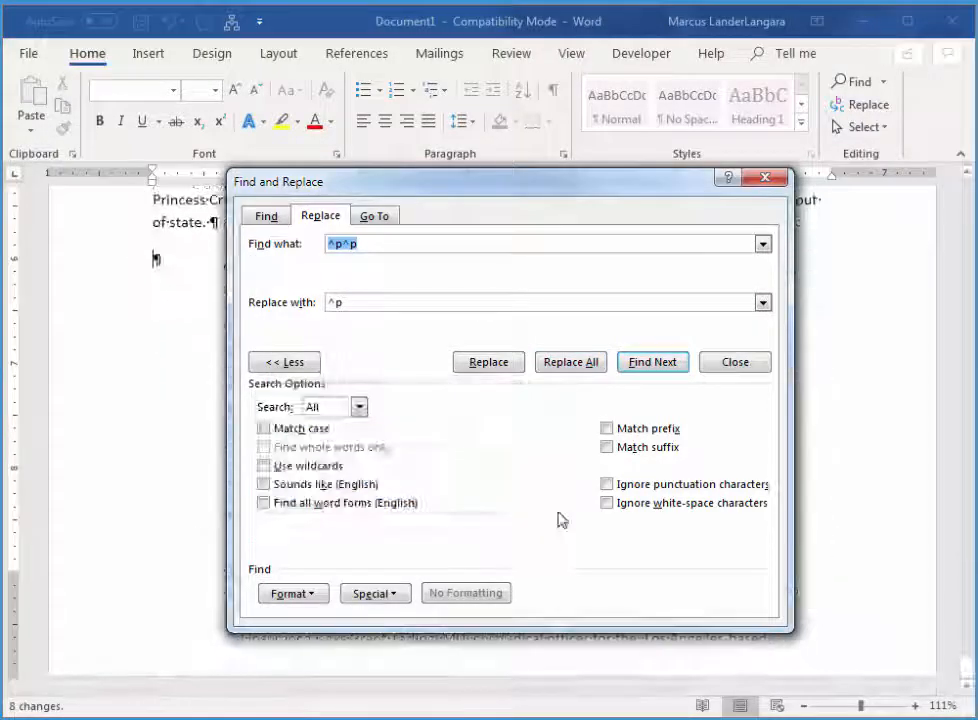
left_click(765, 179)
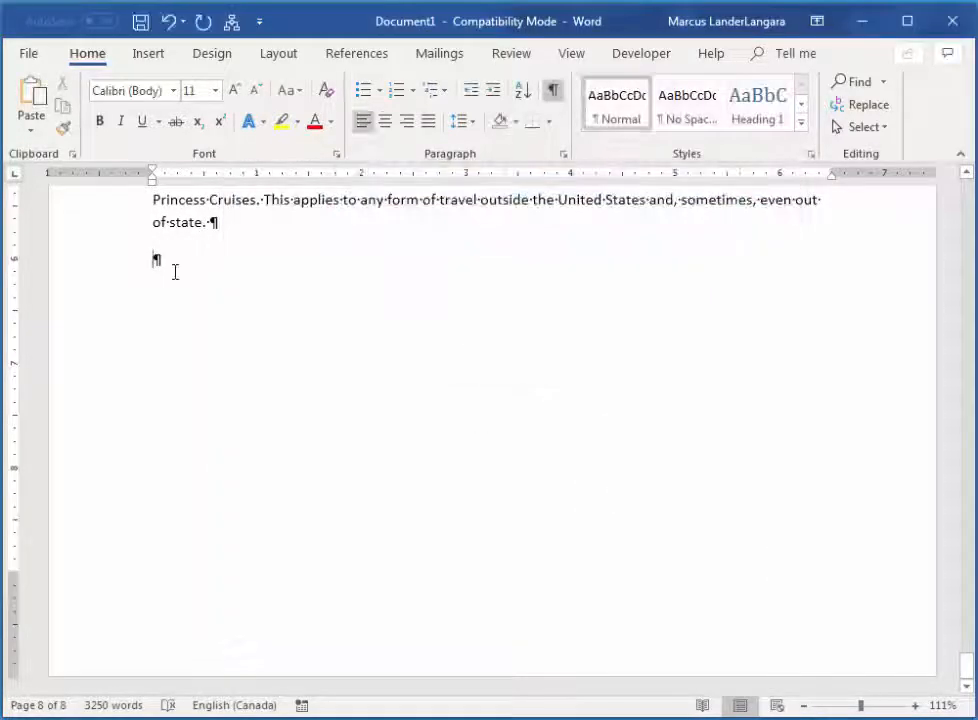
key("BackSpace")
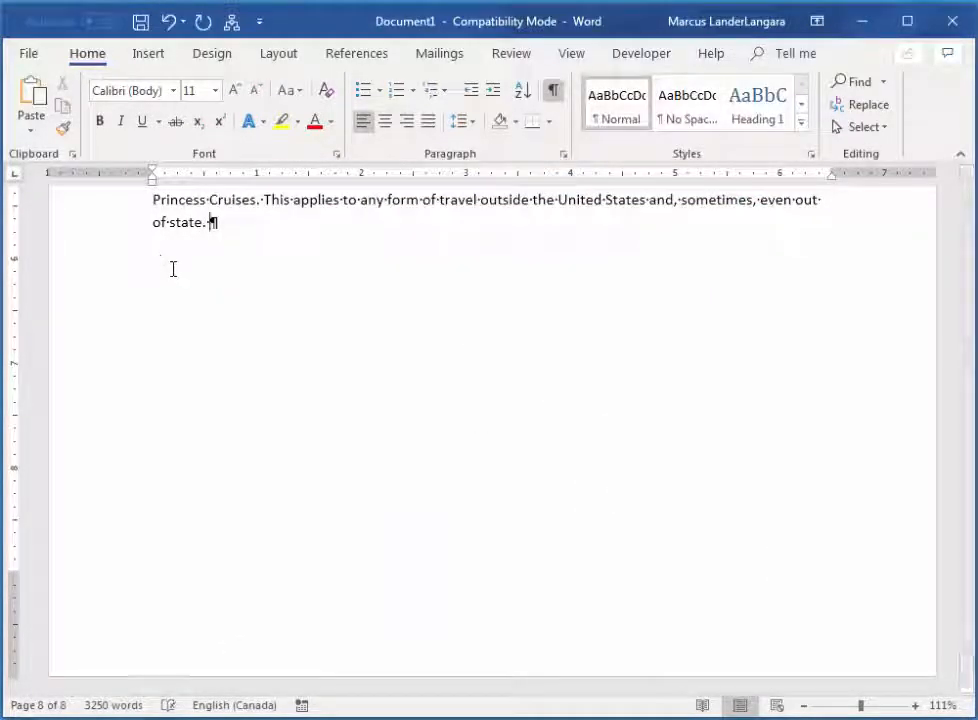
Correct the misspelled word in the paragraph under Restroom door handles to germaphobe.
scroll(347, 390, "up", 1)
scroll(347, 390, "up", 15)
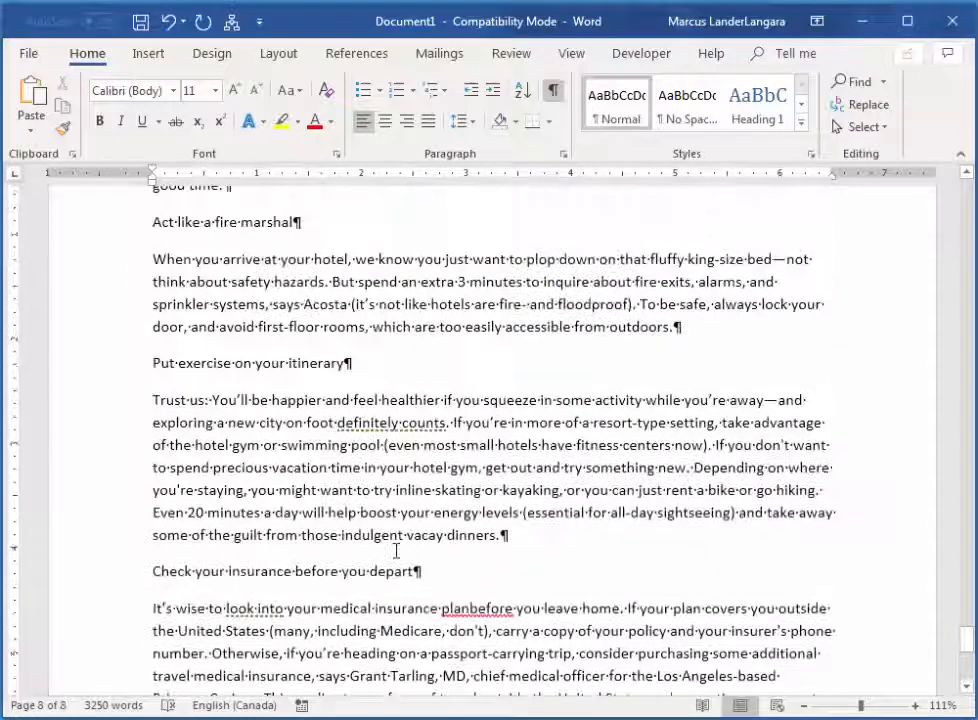
scroll(394, 543, "up", 15)
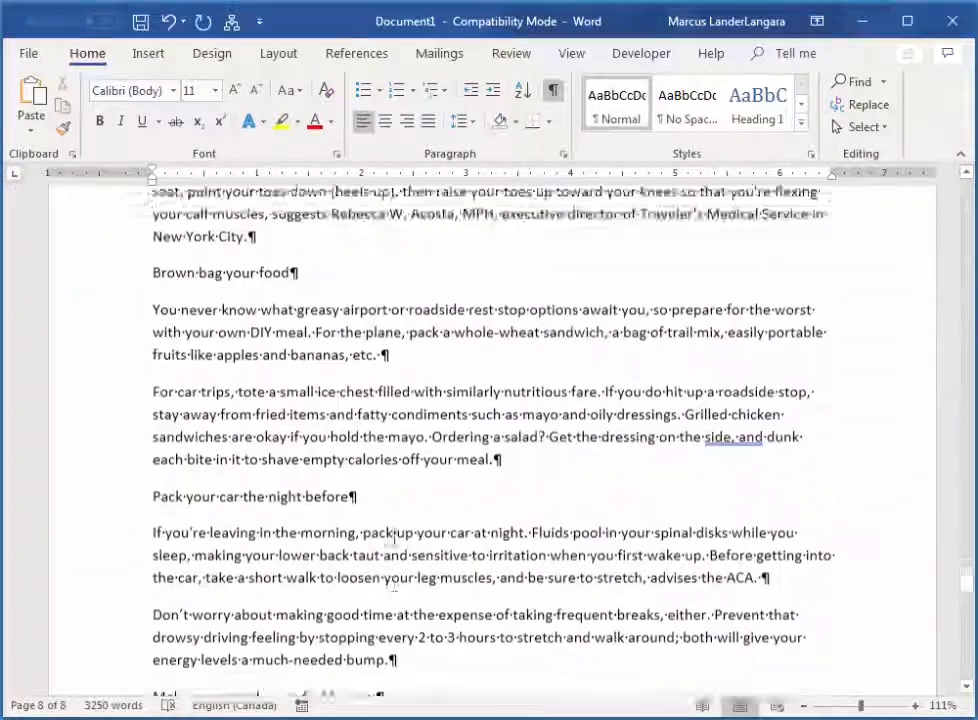
scroll(392, 538, "up", 15)
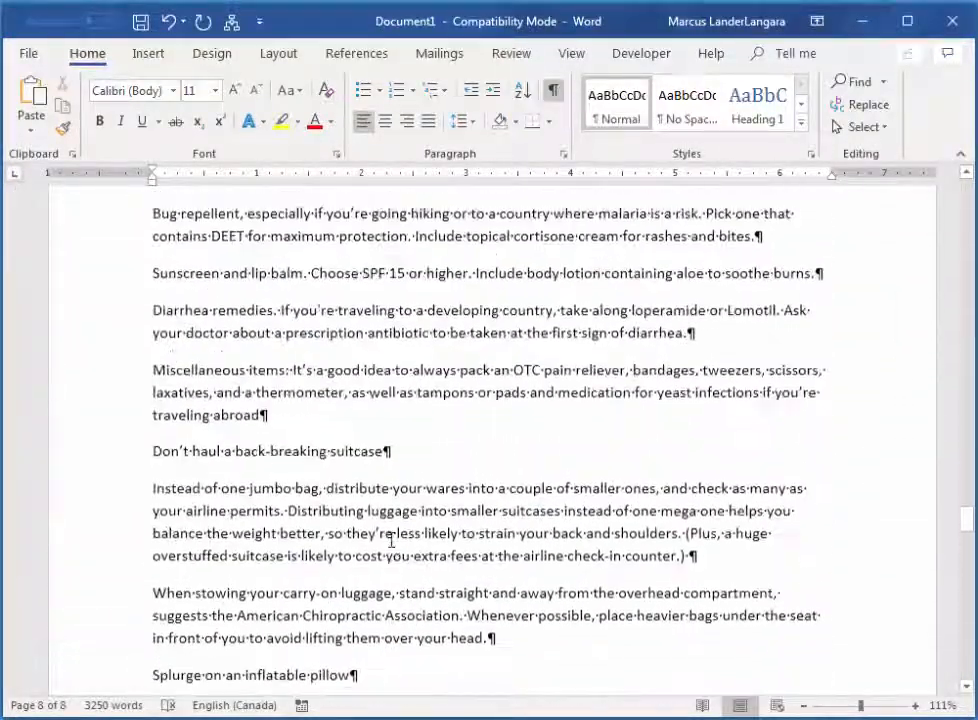
scroll(392, 540, "up", 15)
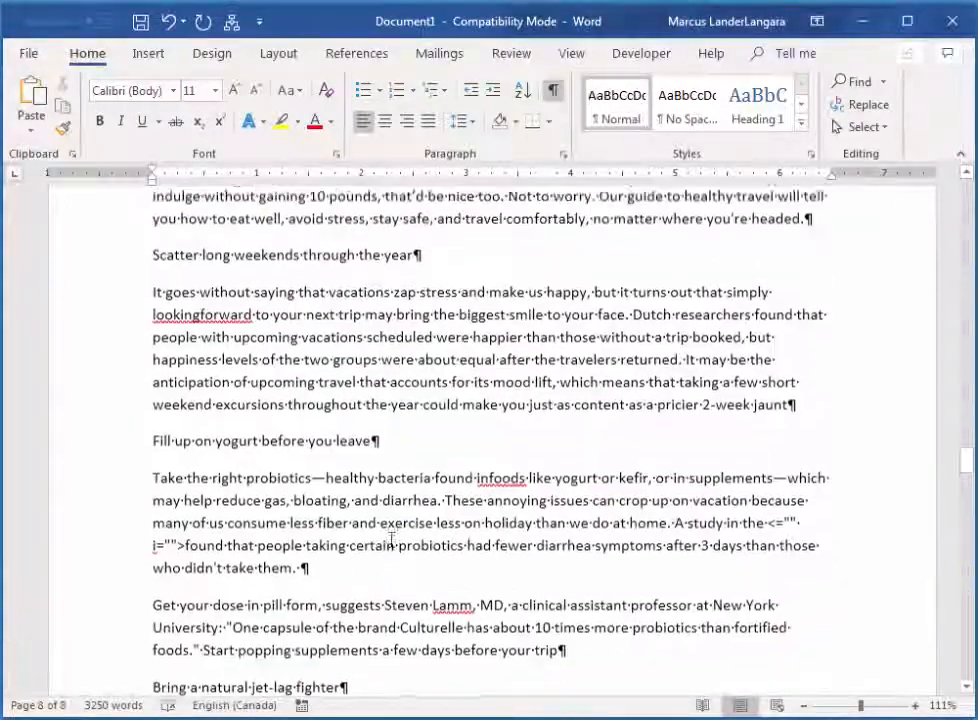
scroll(401, 535, "up", 15)
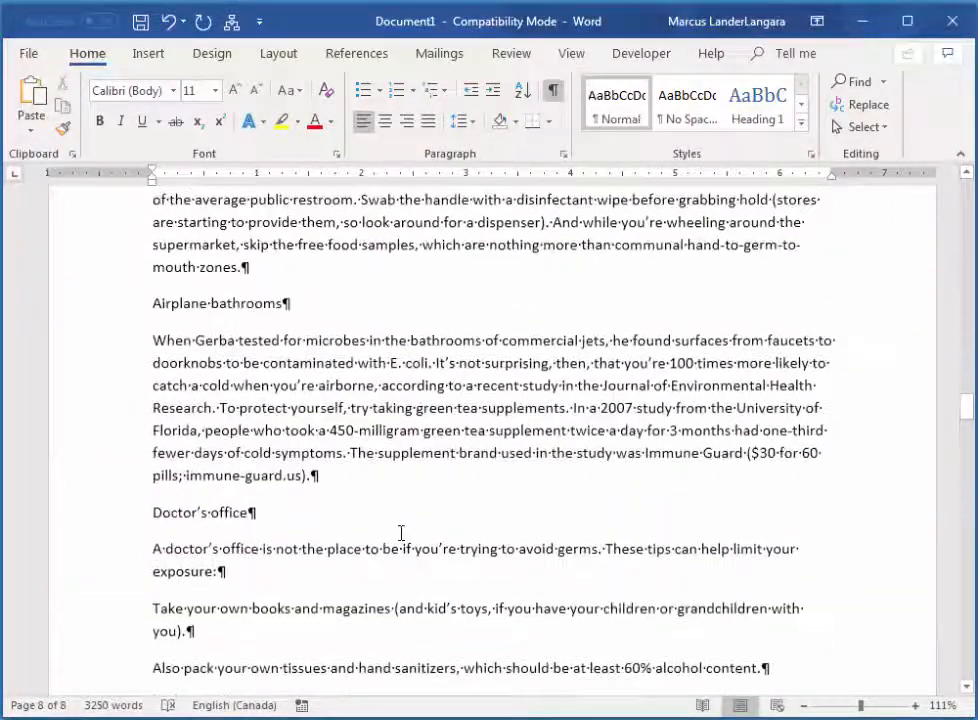
scroll(401, 536, "up", 6)
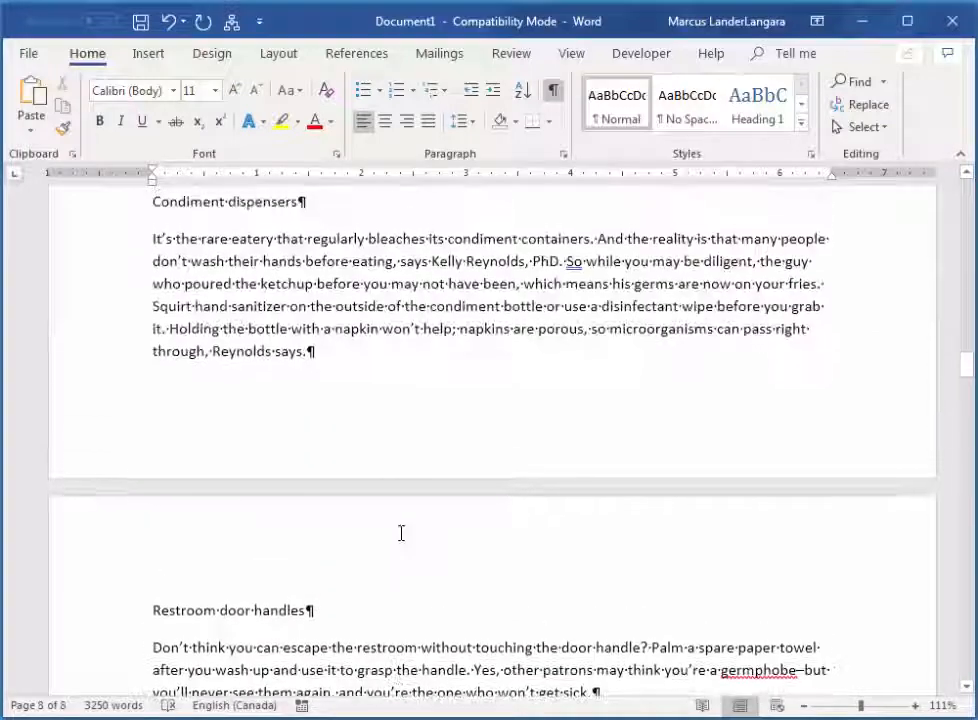
scroll(689, 609, "down", 3)
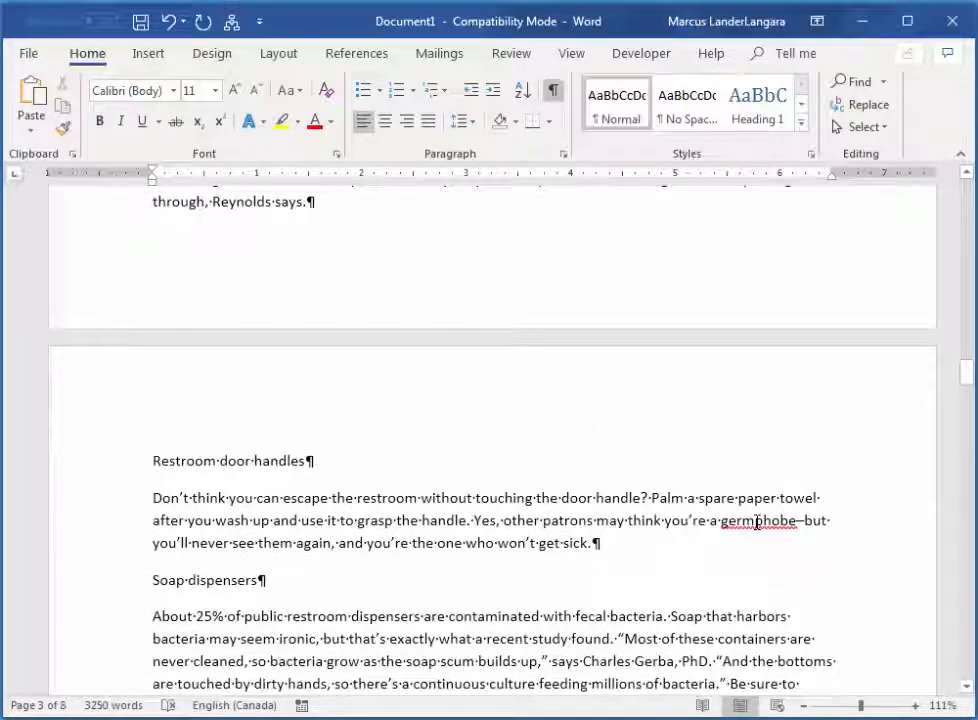
right_click(757, 521)
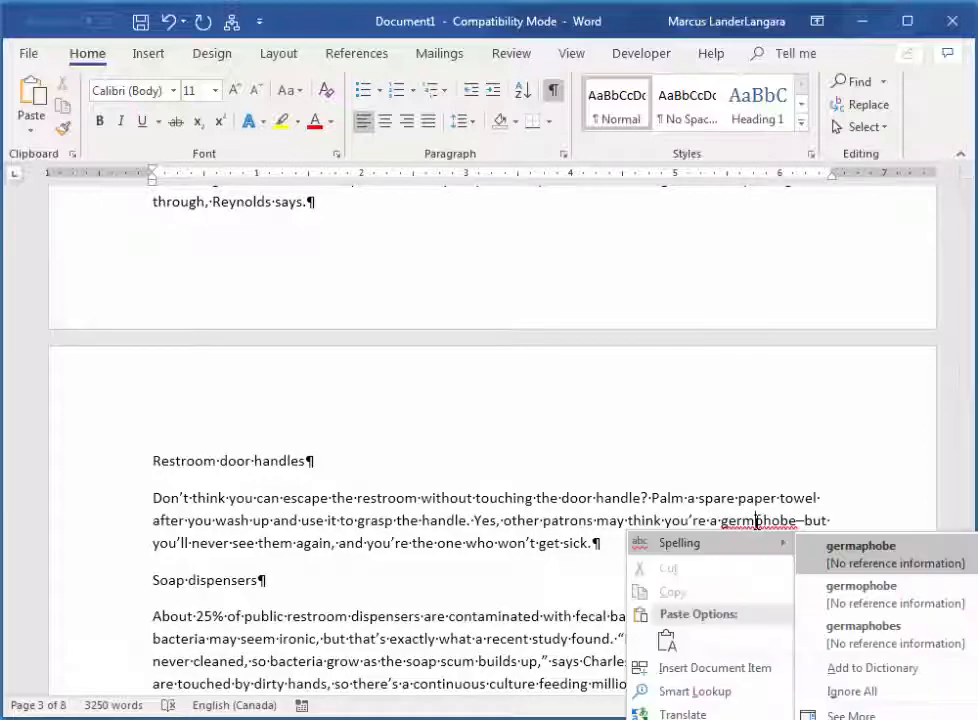
left_click(857, 553)
Review the article titles and subheadings from the start of the document through the Stay Healthy on Vacation section.
scroll(500, 525, "up", 9)
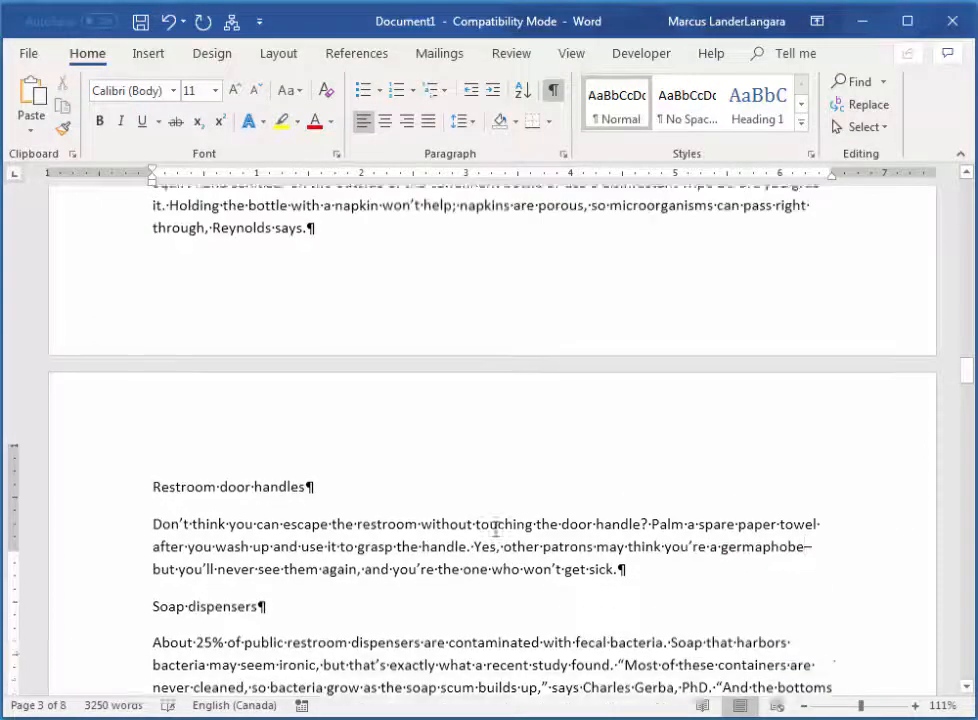
scroll(508, 527, "up", 3)
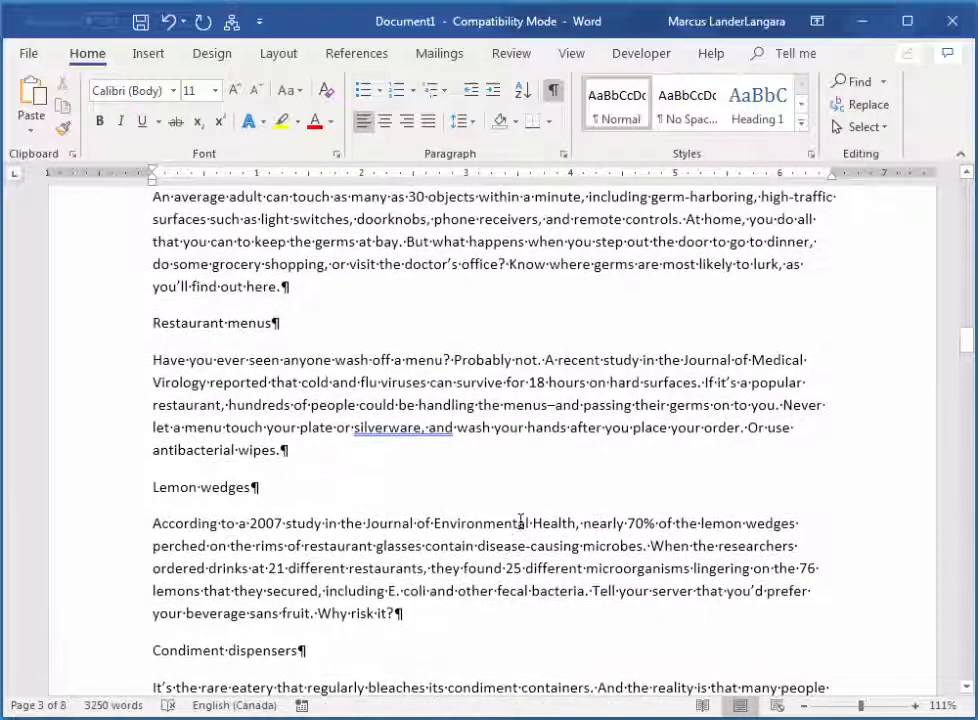
scroll(521, 521, "up", 10)
scroll(755, 430, "up", 8)
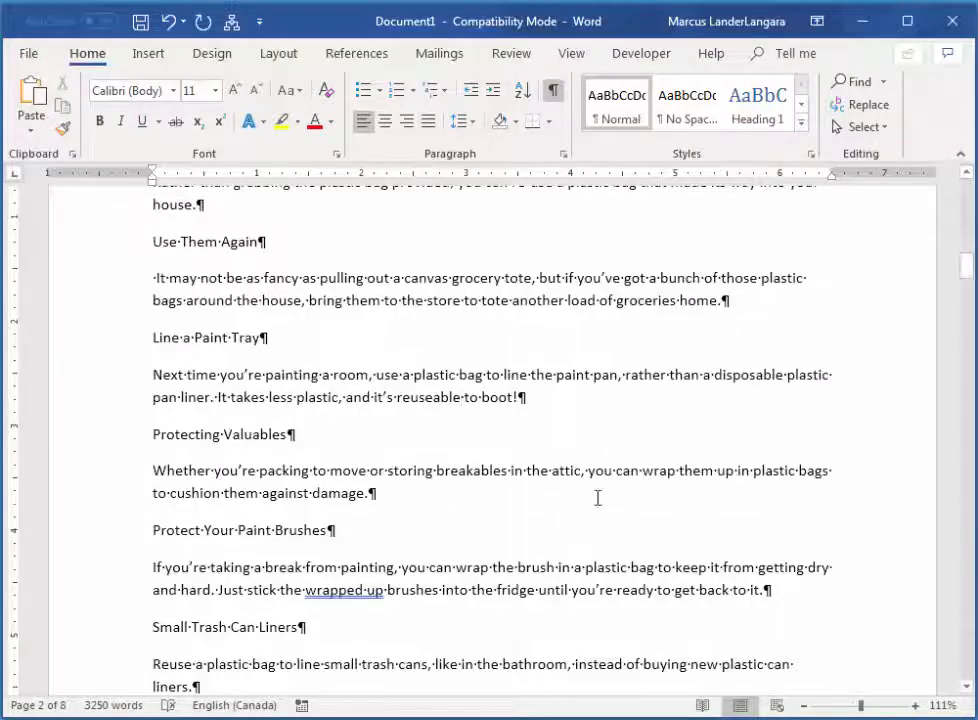
scroll(776, 330, "up", 5)
scroll(776, 330, "up", 15)
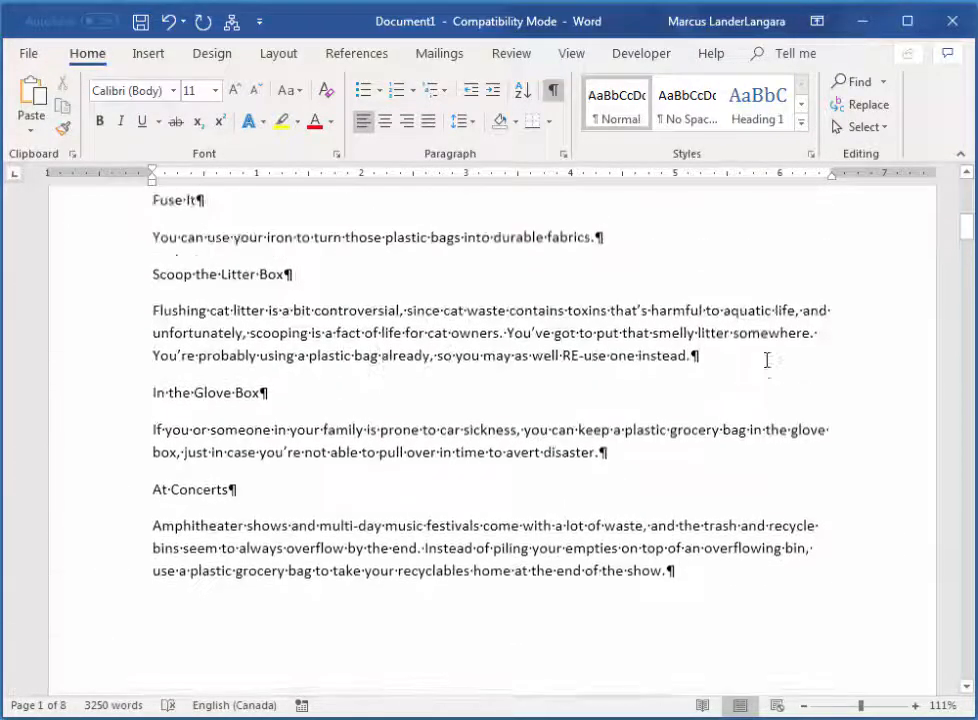
scroll(767, 376, "up", 3)
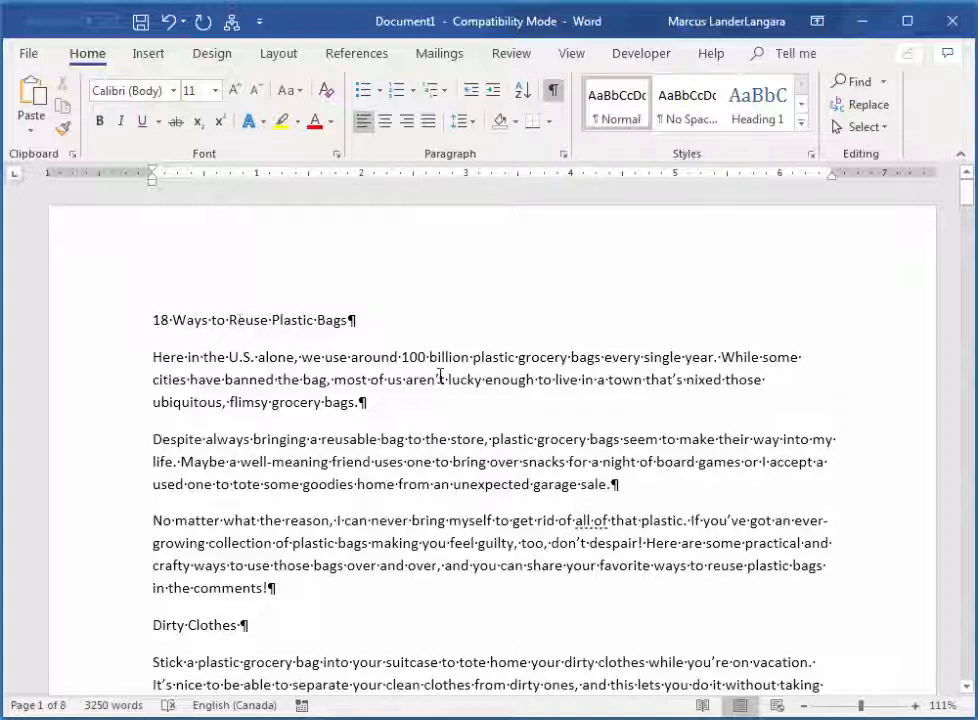
scroll(440, 376, "down", 1)
scroll(213, 573, "down", 2)
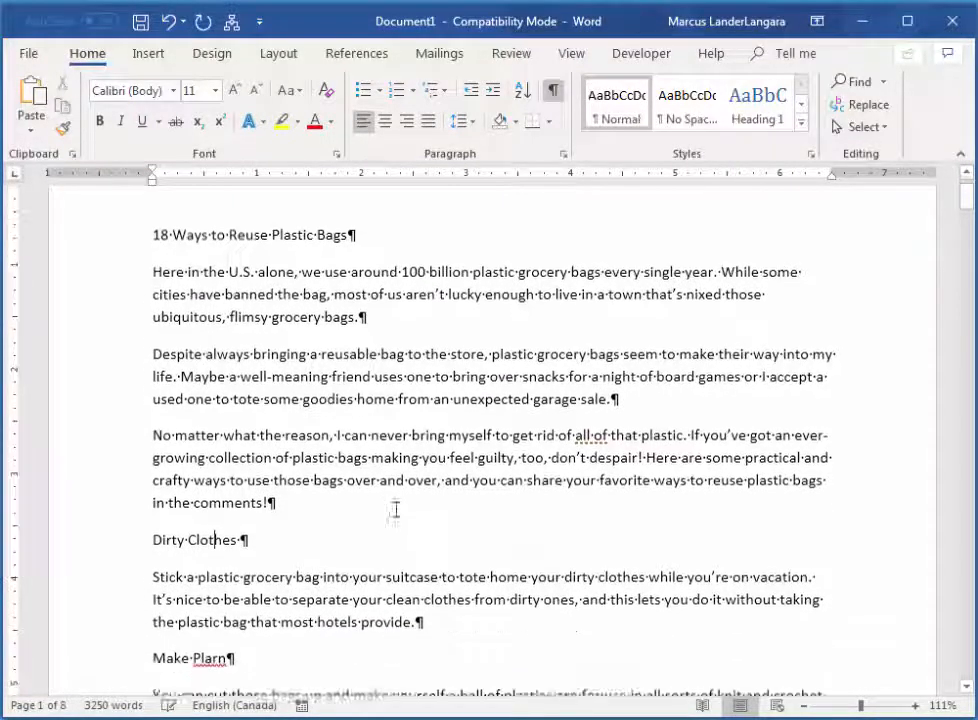
scroll(424, 531, "down", 10)
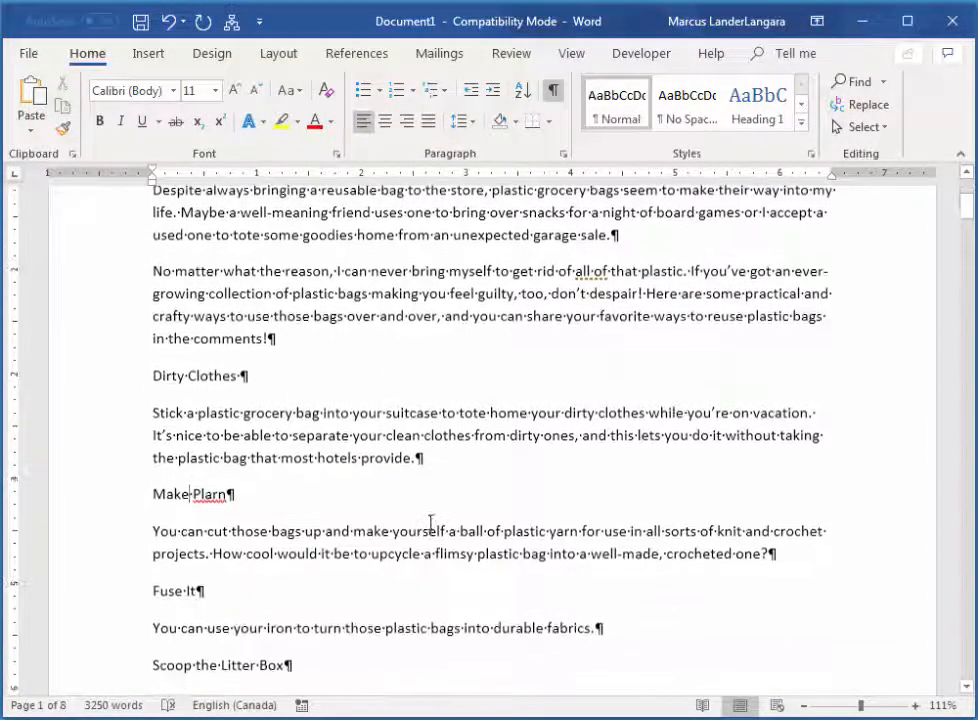
scroll(312, 340, "down", 15)
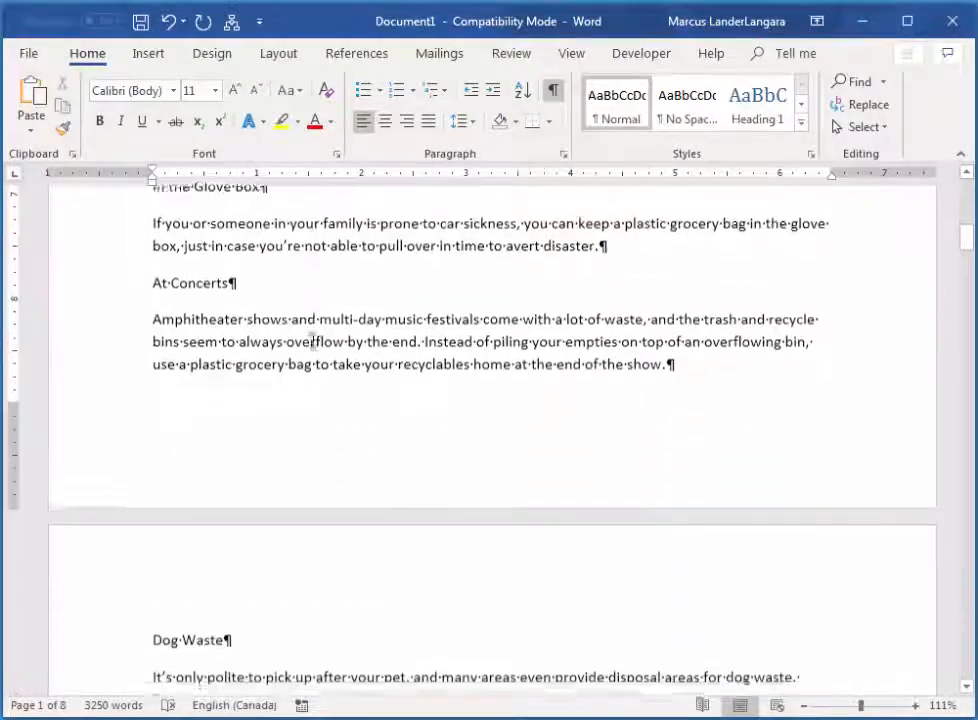
scroll(330, 311, "down", 15)
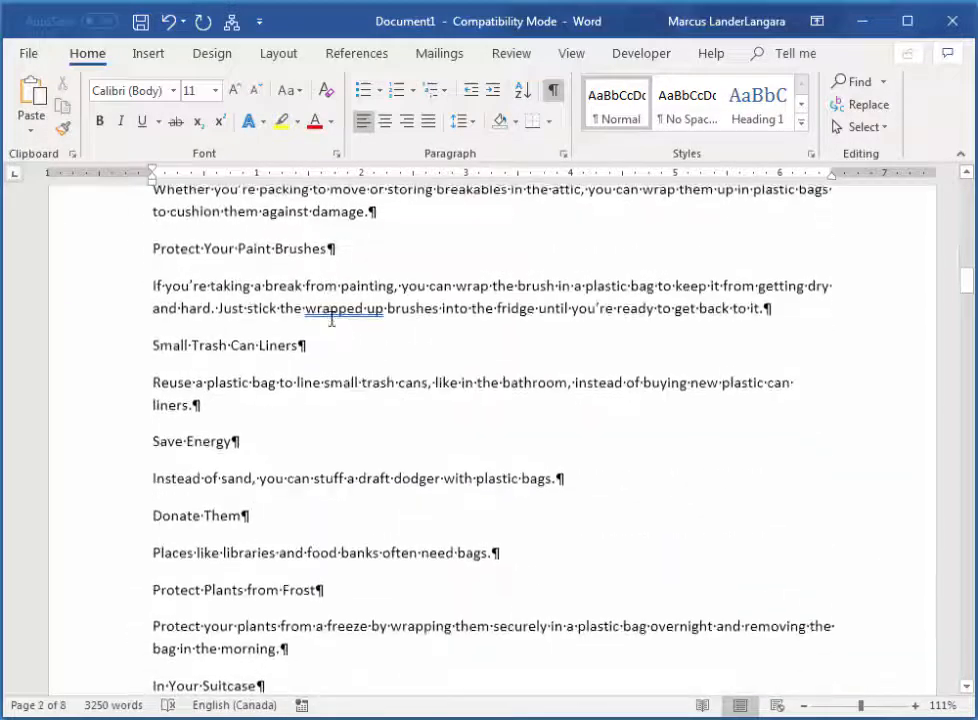
scroll(362, 340, "down", 6)
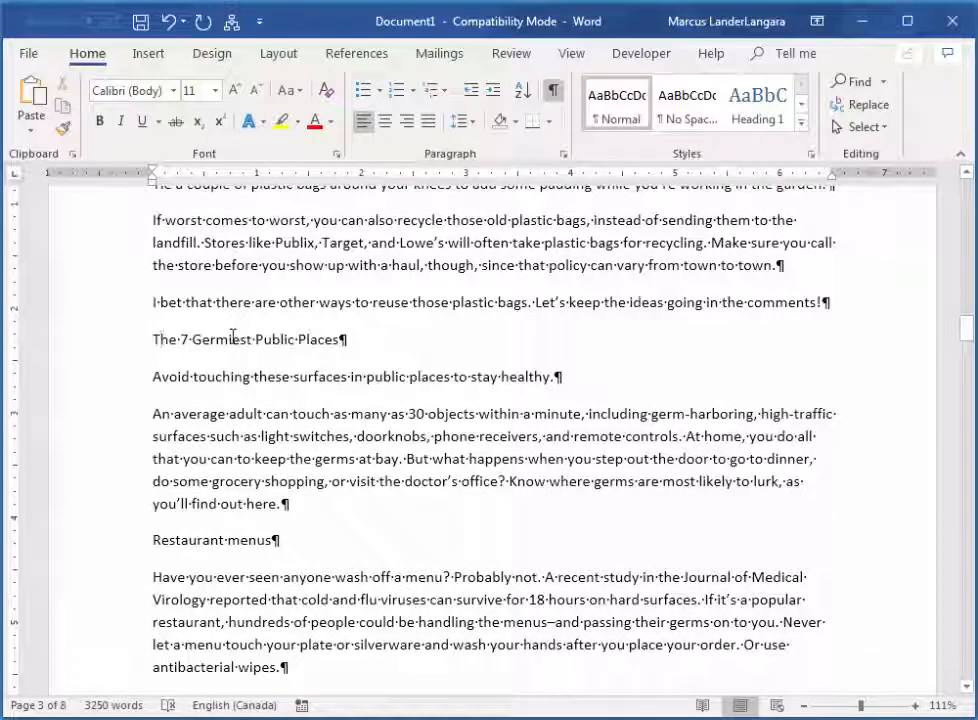
scroll(400, 347, "down", 2)
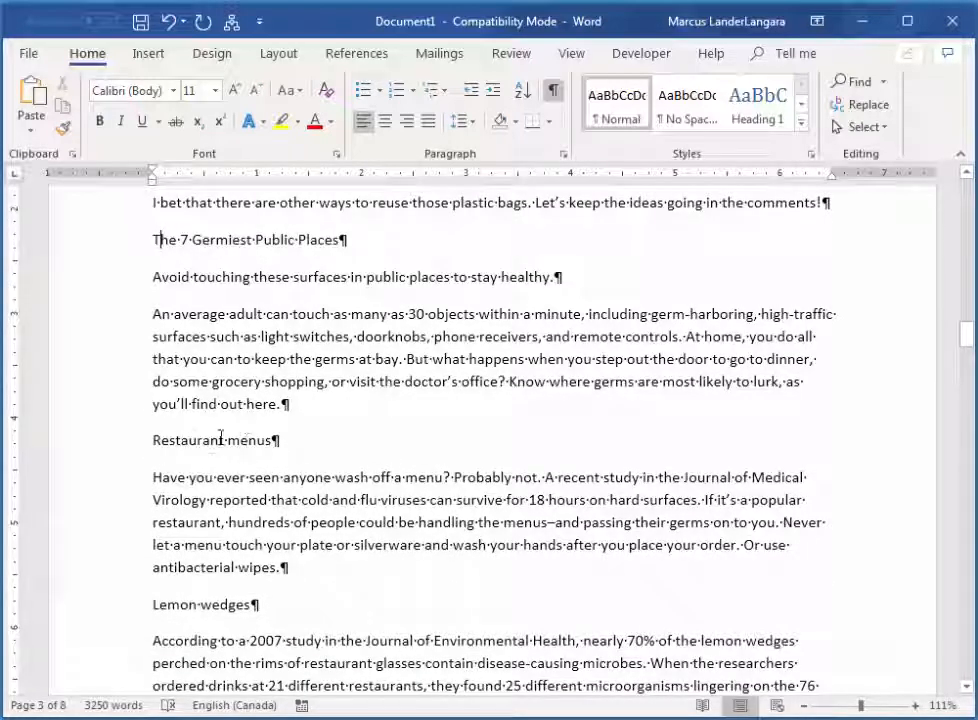
scroll(220, 437, "down", 15)
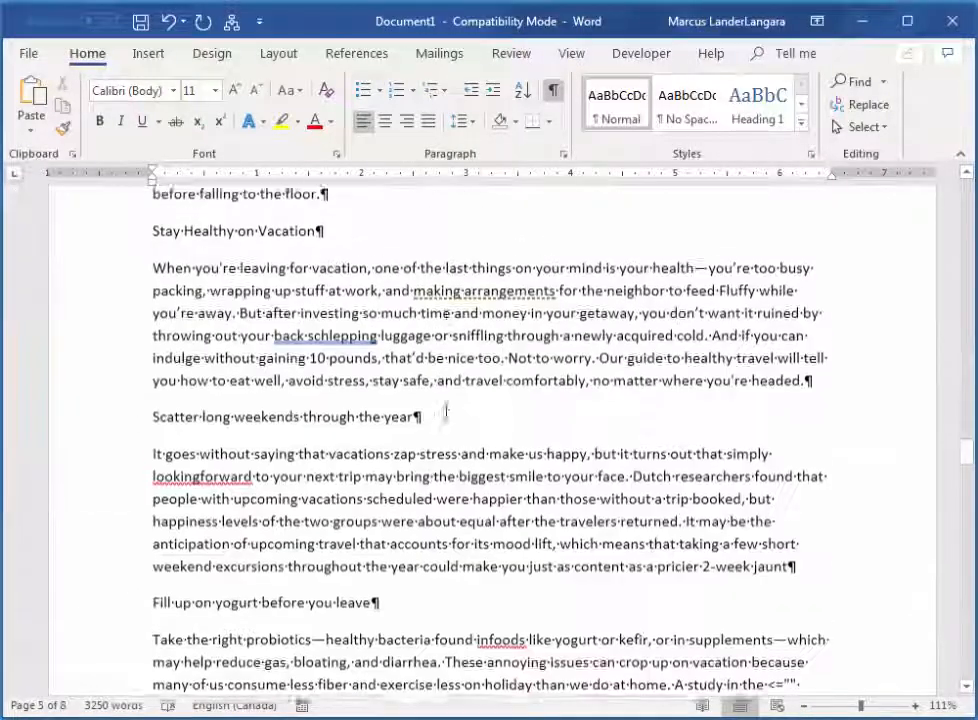
scroll(446, 410, "up", 2)
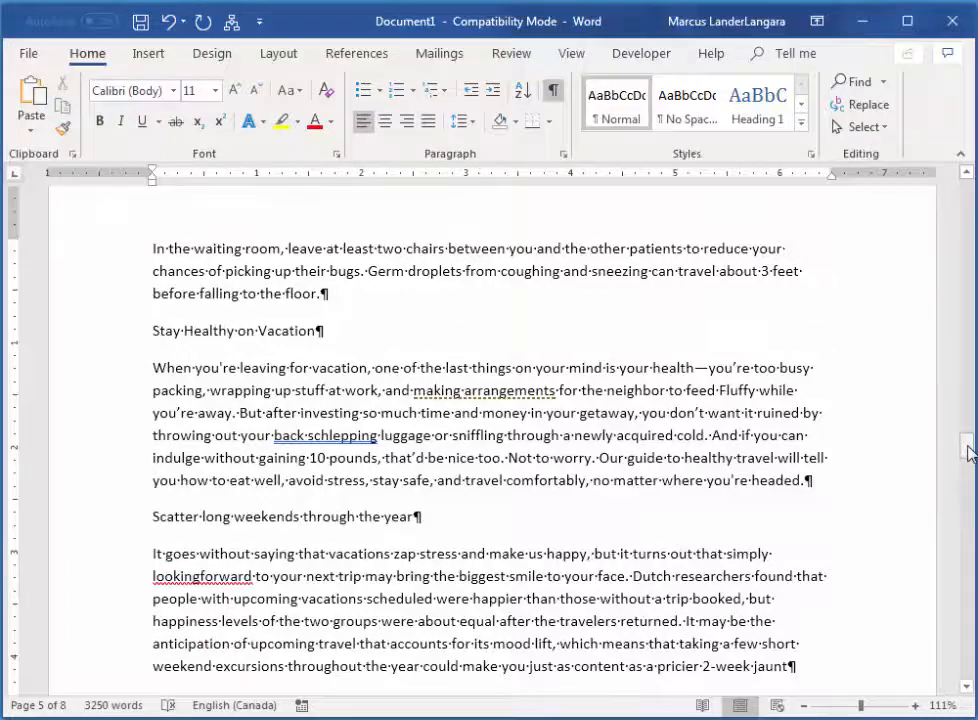
Apply the Heading 1 style to the document's first title, 18 Ways to Reuse Plastic Bags.
left_click_drag(955, 453, 967, 190)
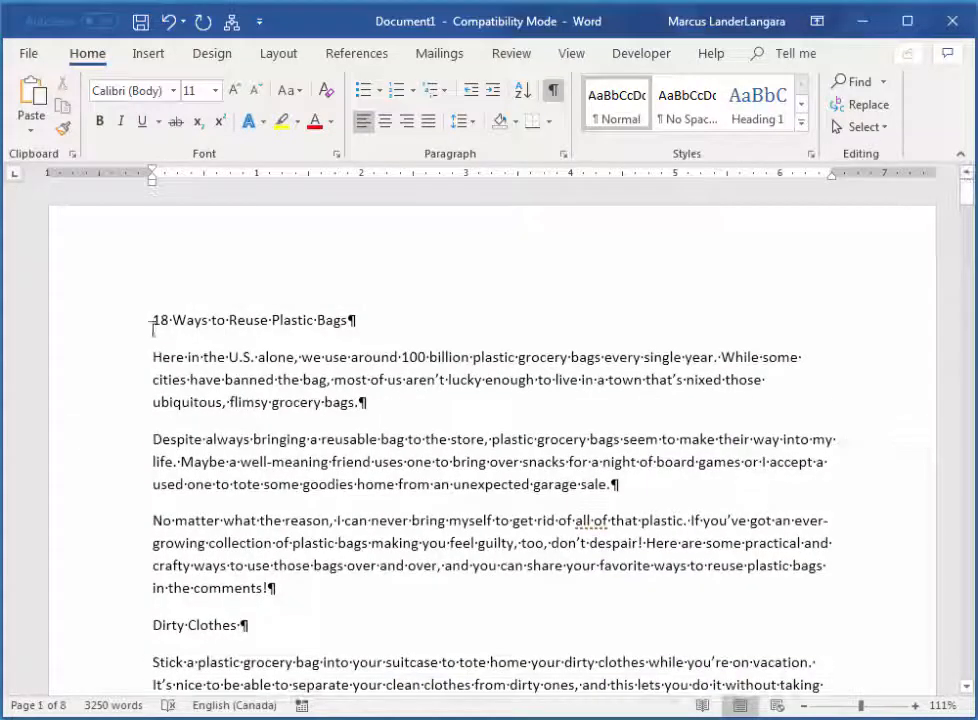
left_click(184, 318)
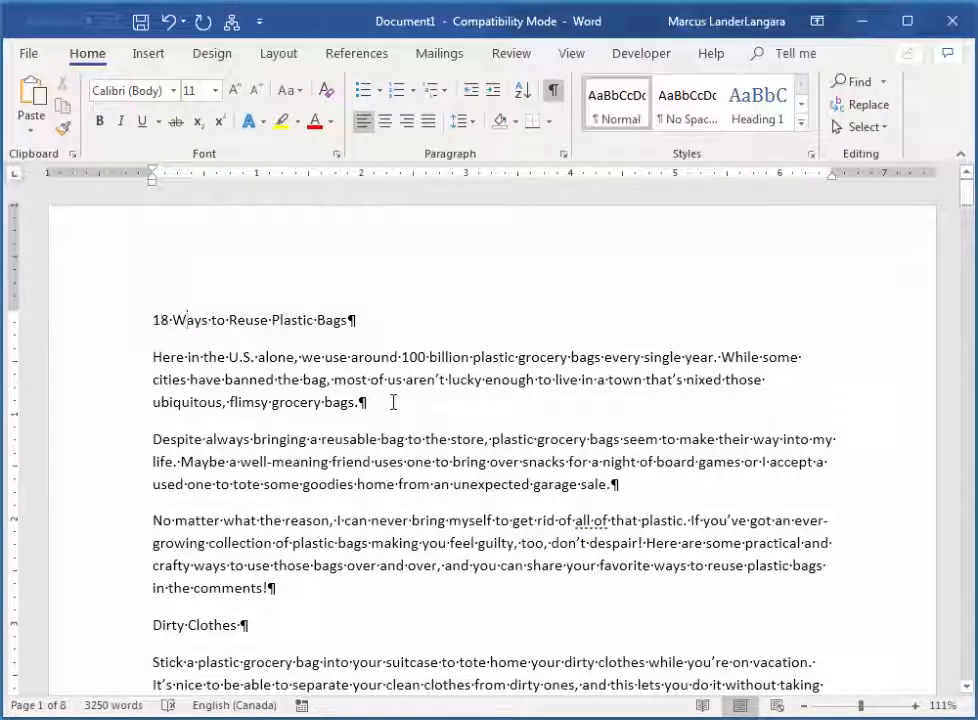
left_click(762, 97)
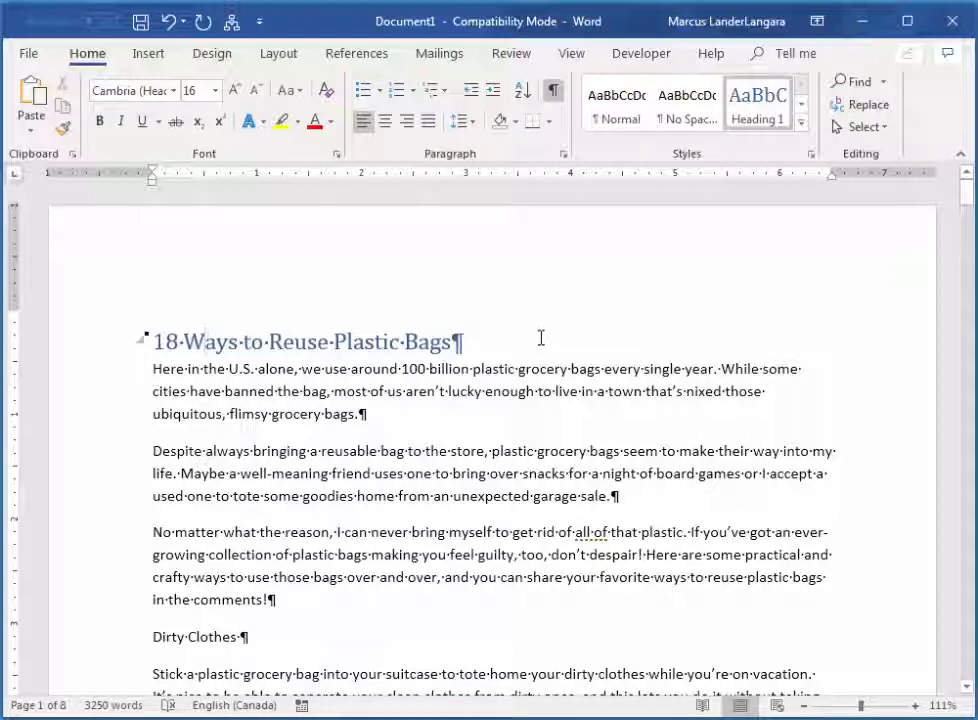
Apply the Heading 2 style to the Dirty Clothes and Make Plarn subheadings.
left_click(160, 634)
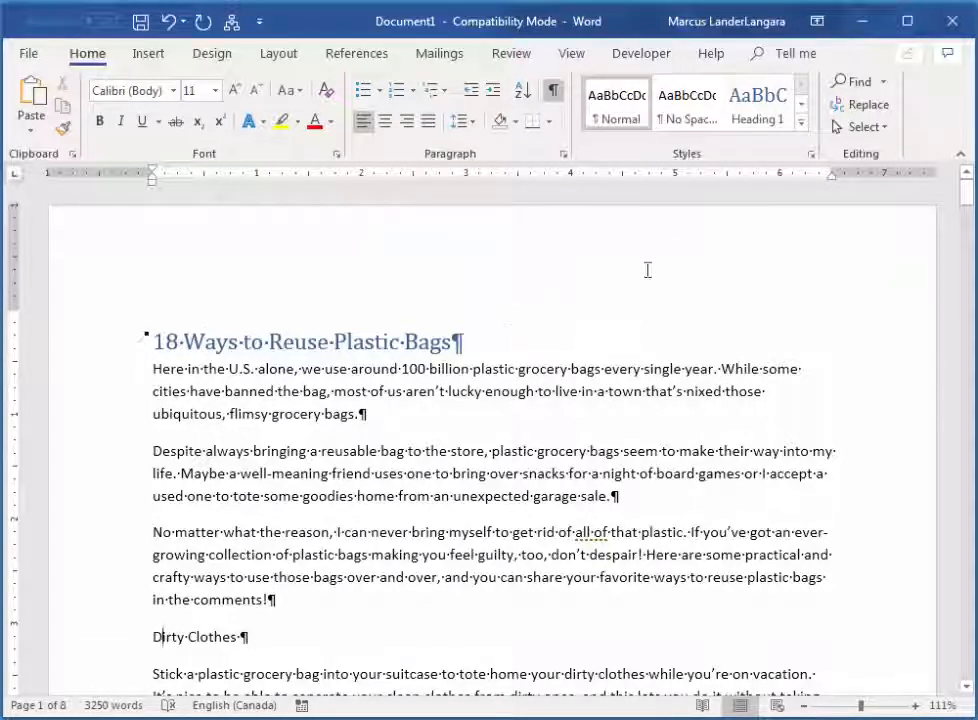
left_click(801, 122)
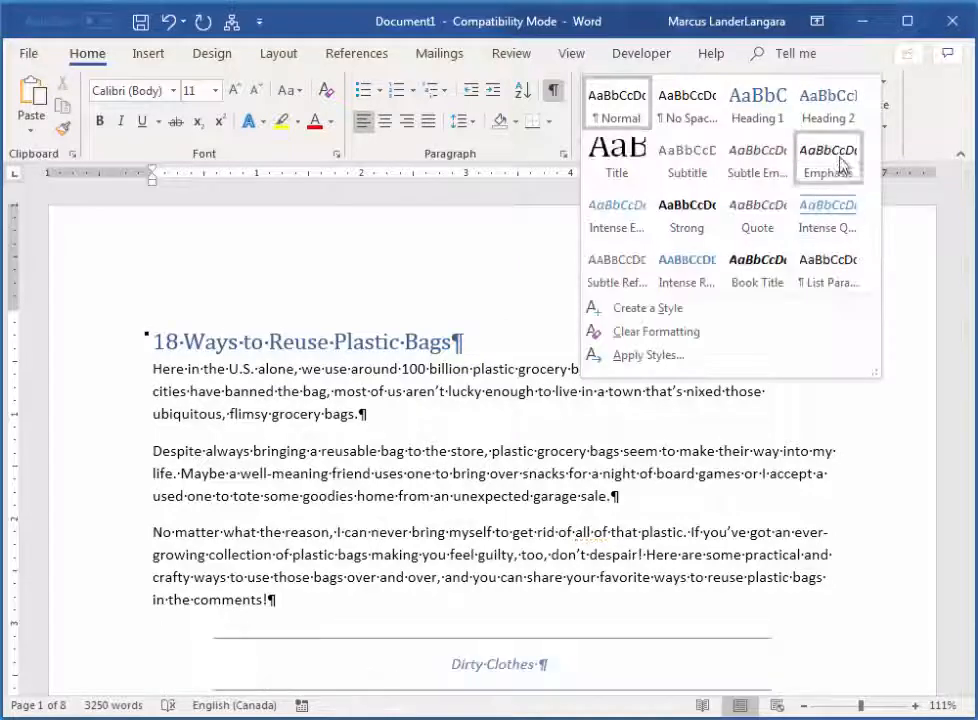
left_click(836, 114)
scroll(443, 515, "down", 1)
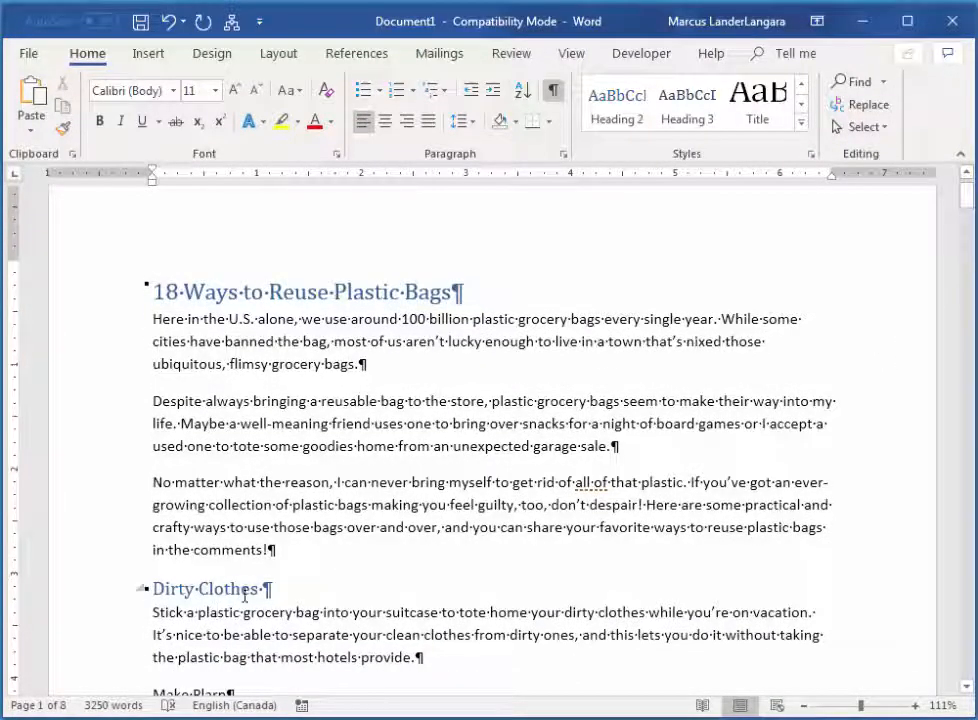
scroll(357, 467, "down", 2)
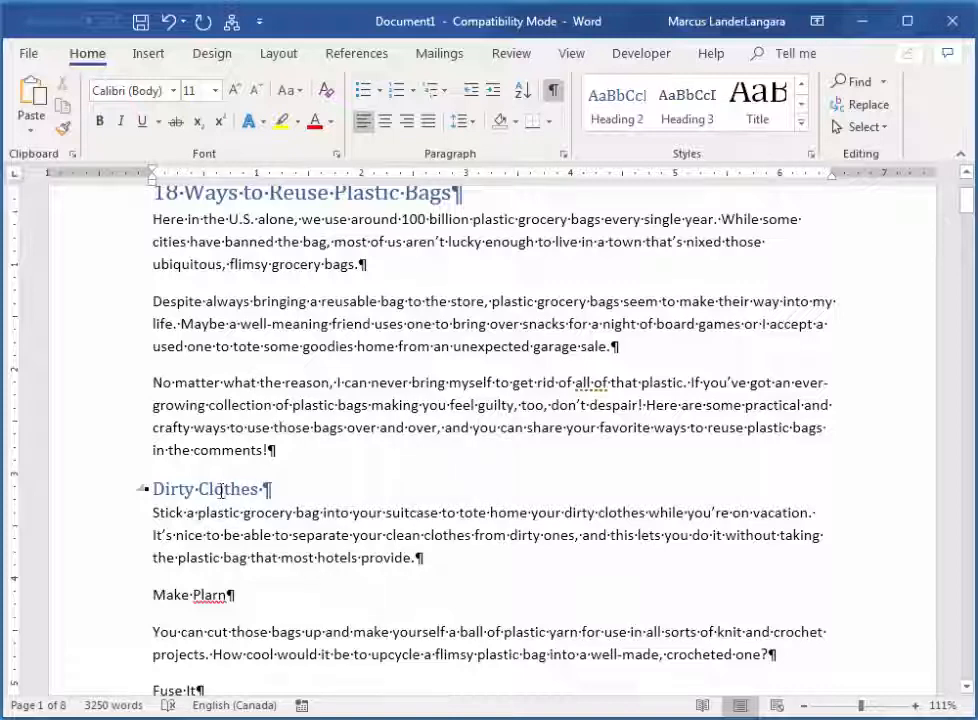
left_click(180, 604)
left_click(617, 102)
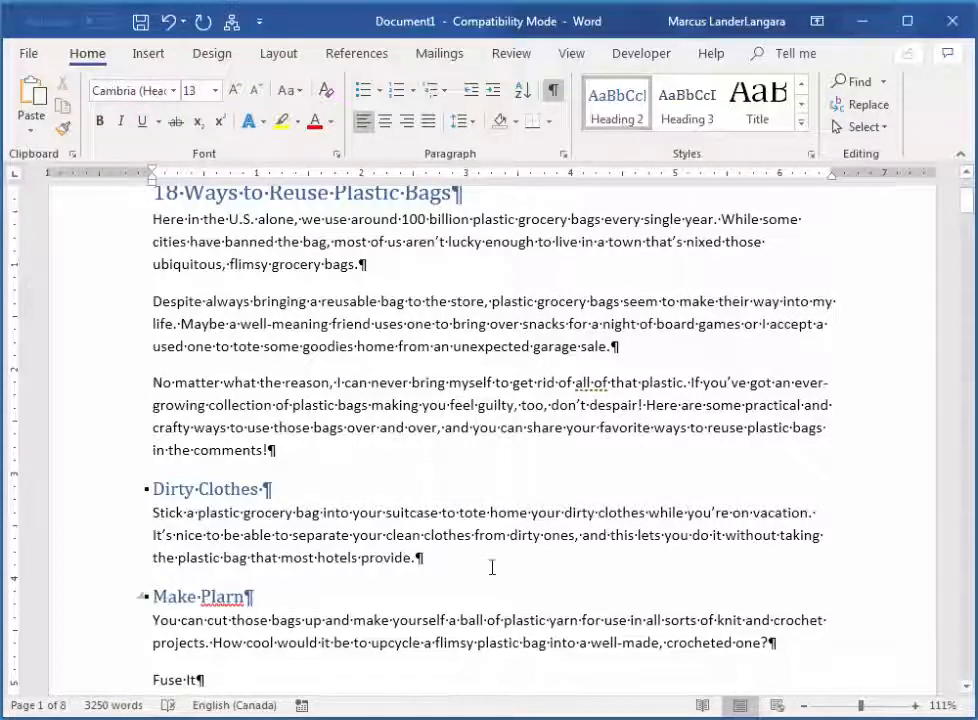
Format the Fuse It, Scoop the Litter Box and In the Glove Box subheadings as Heading 2.
scroll(463, 527, "down", 1)
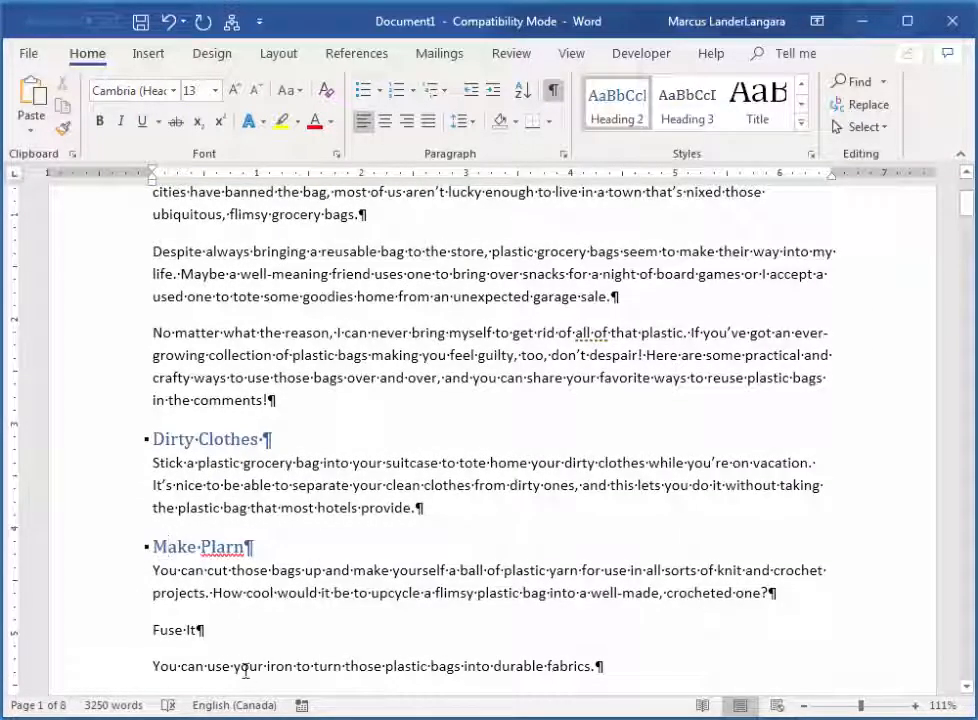
left_click(169, 631)
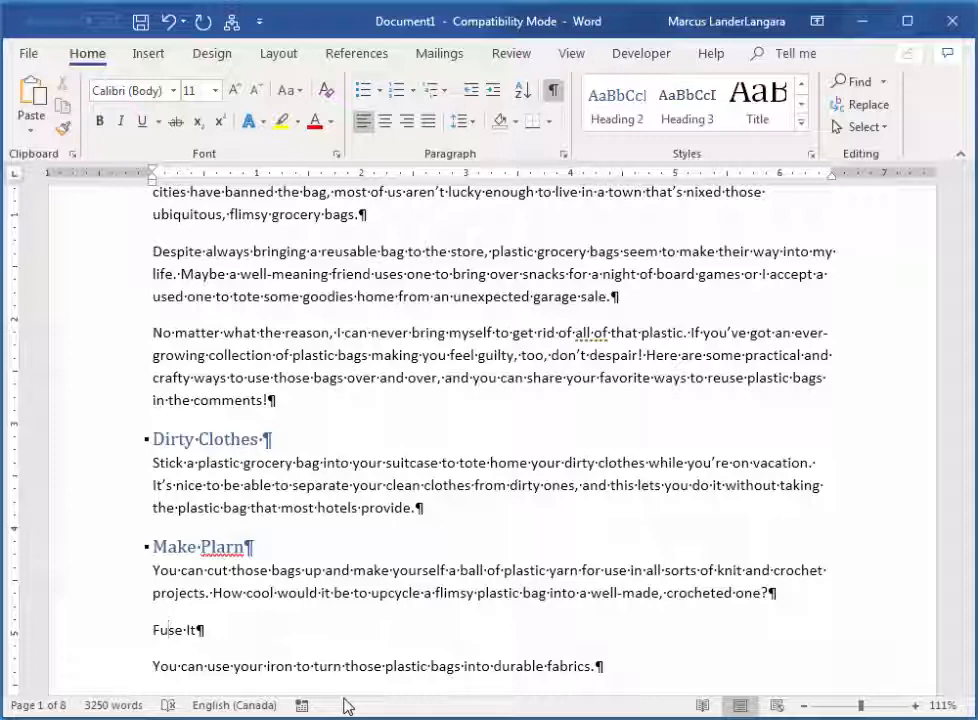
key("ctrl+alt+2")
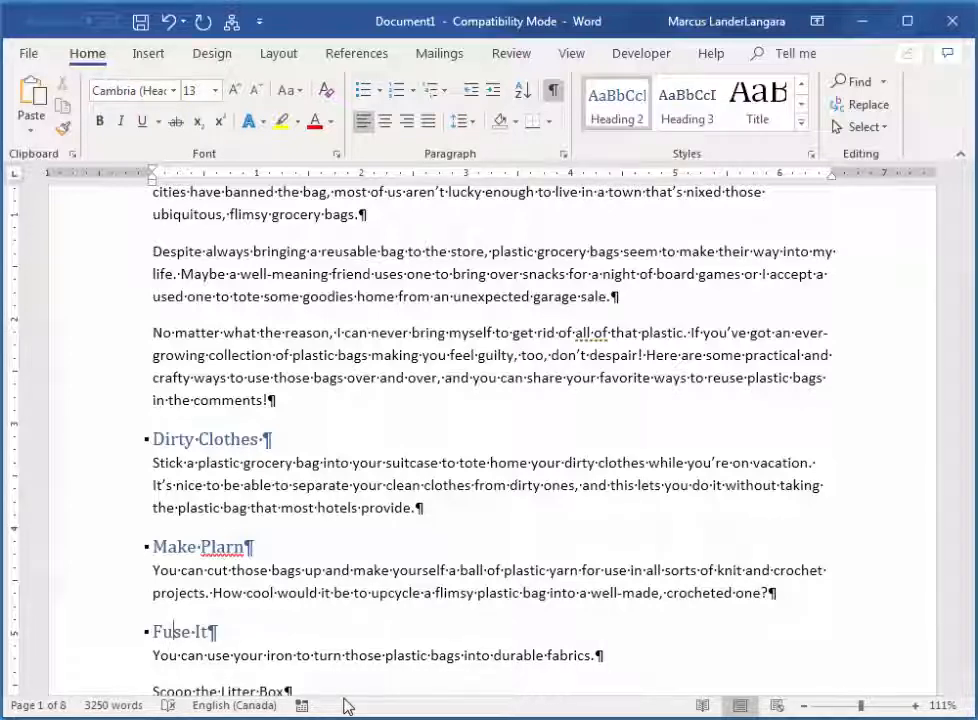
left_click(555, 588)
scroll(555, 588, "down", 3)
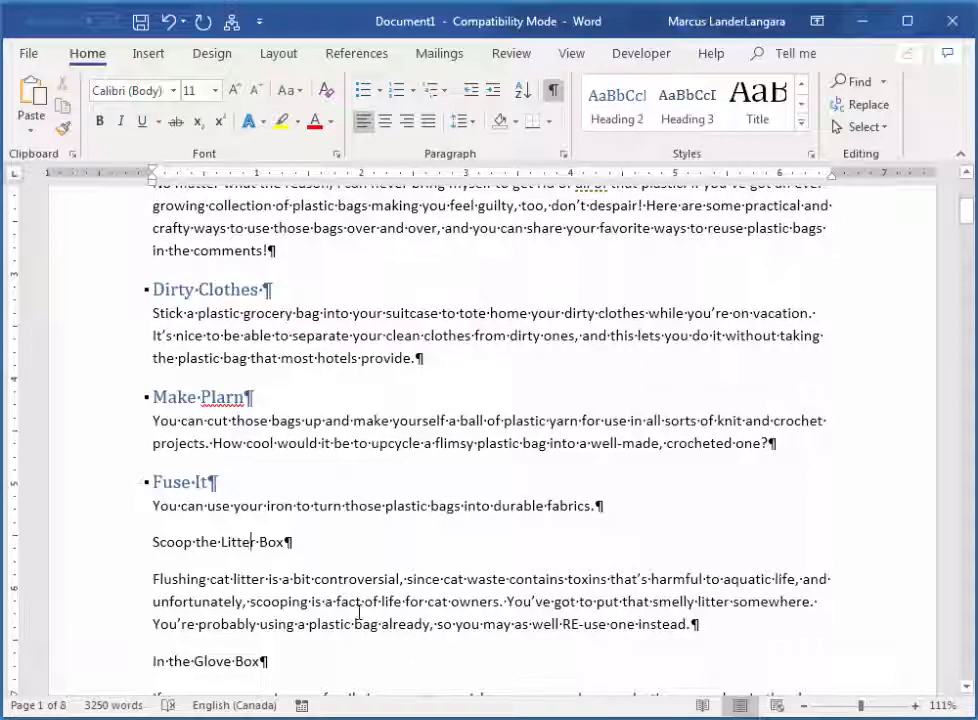
key("ctrl+alt+2")
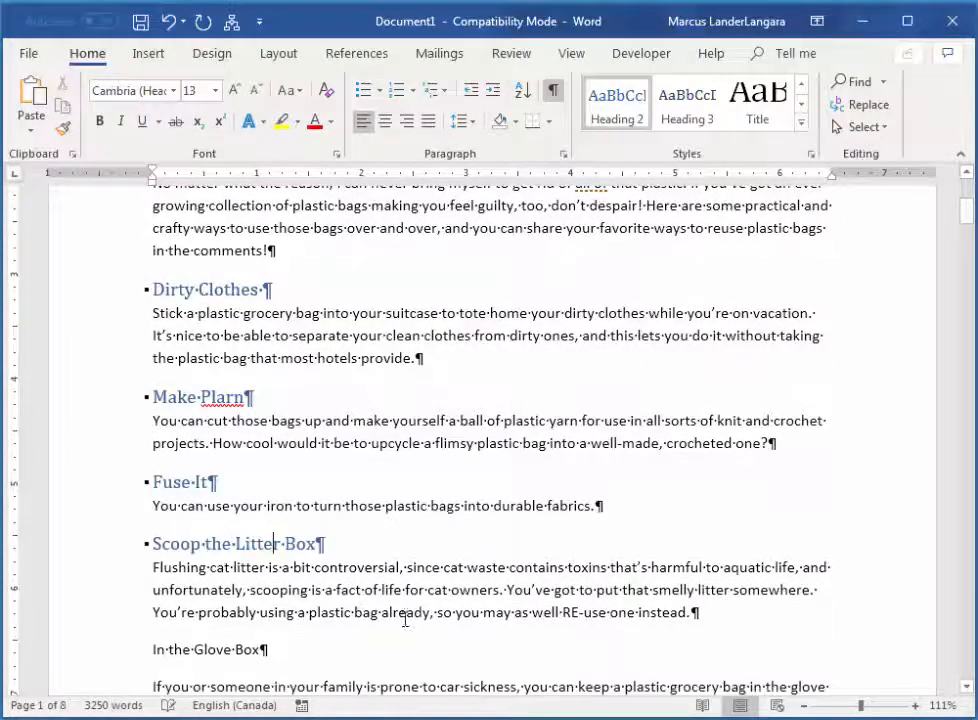
scroll(404, 618, "down", 2)
left_click(175, 549)
key("ctrl+alt+2")
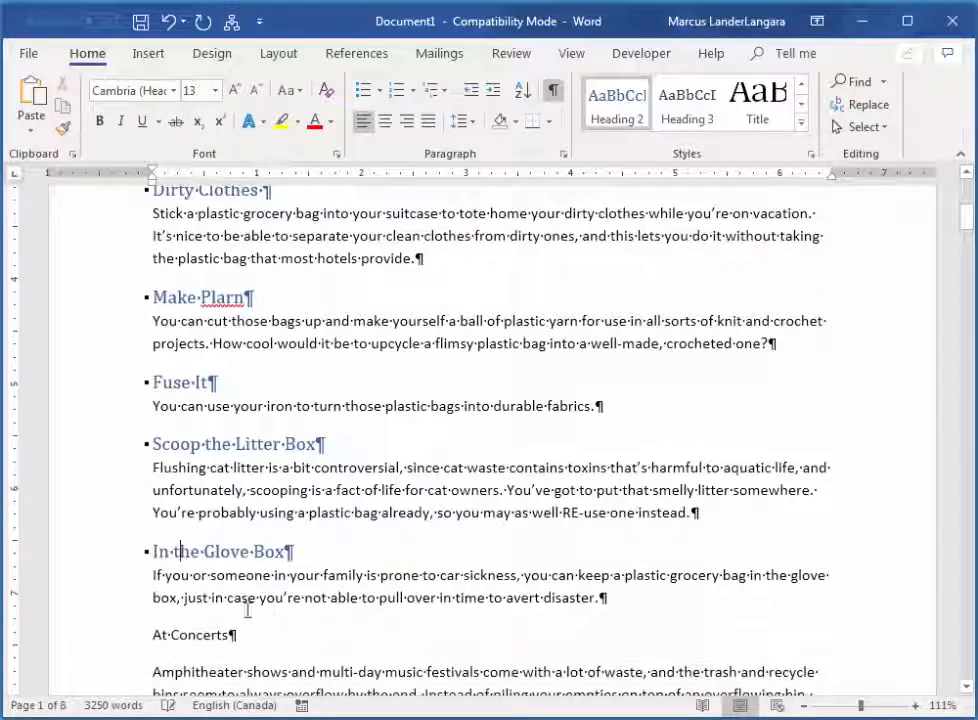
Apply the Heading 2 style to the At Concerts and Dog Waste subheadings.
left_click(199, 634)
scroll(360, 609, "down", 2)
key("ctrl+alt+2")
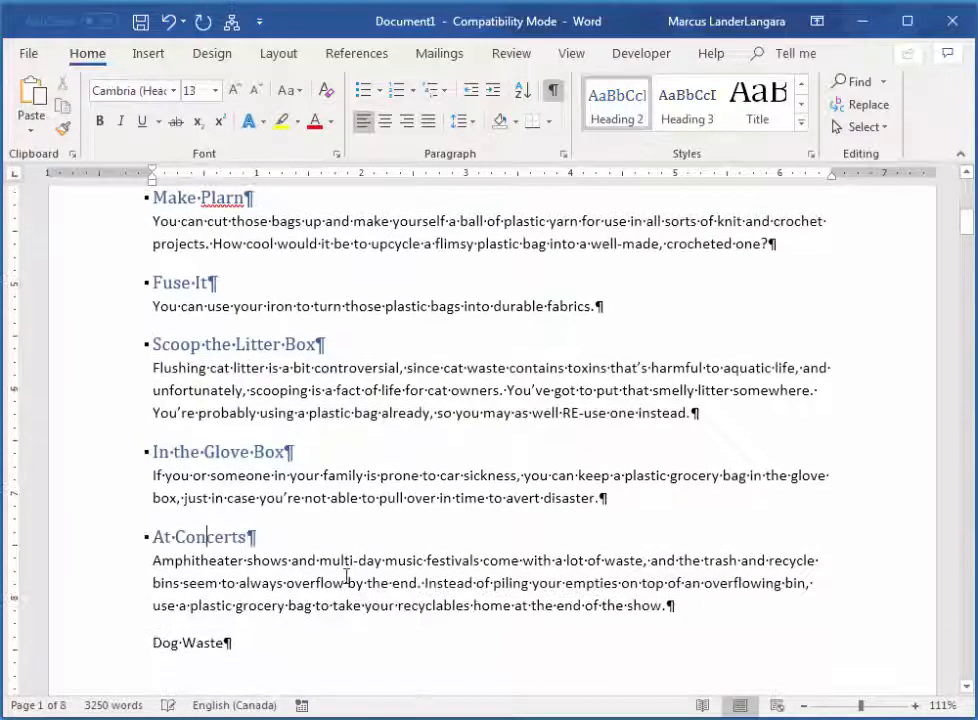
left_click(212, 642)
scroll(395, 624, "down", 3)
key("ctrl+alt+2")
scroll(362, 573, "down", 1)
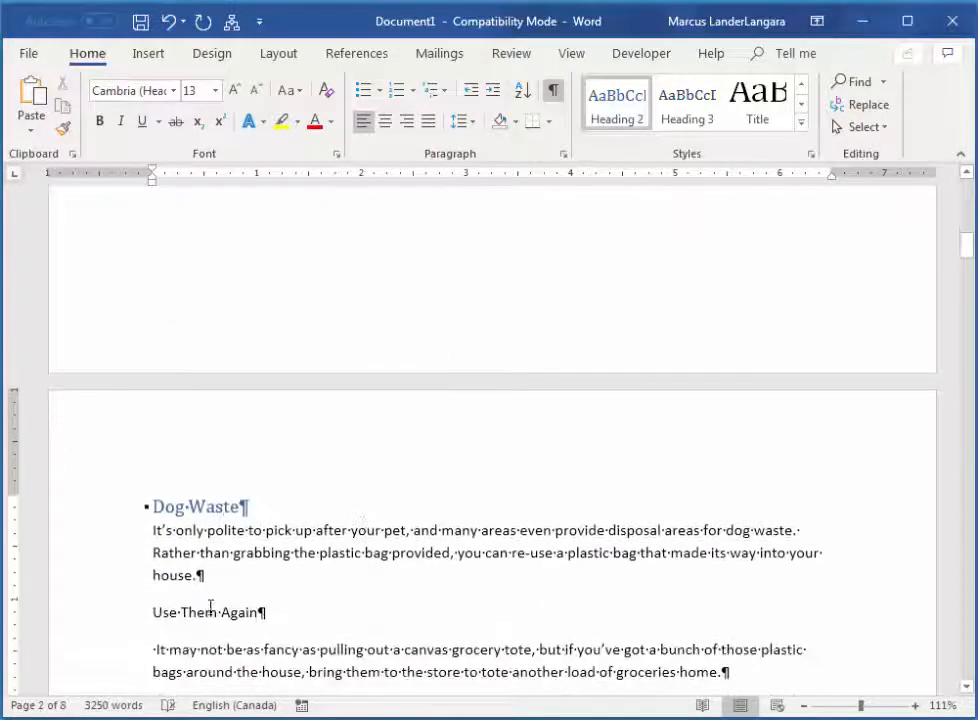
Format the Use Them Again and Line a Paint Tray subheadings as Heading 2.
left_click(214, 613)
key("ctrl+alt+2")
scroll(417, 598, "down", 3)
left_click(198, 556)
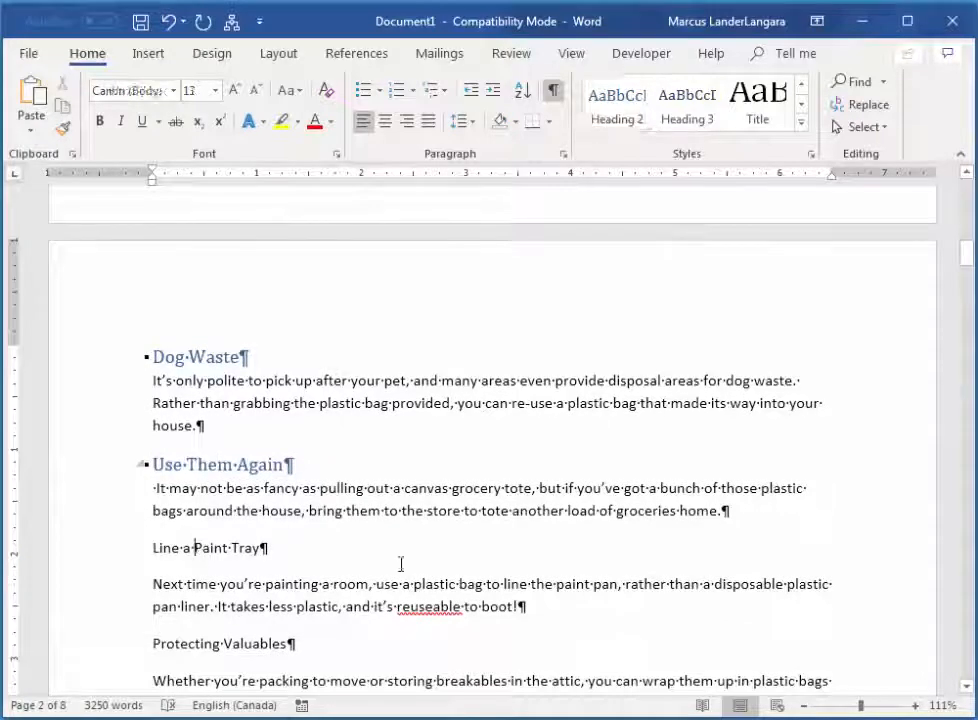
key("ctrl+alt+2")
Apply the Heading 2 style to the Protecting Valuables and Protect Your Paint Brushes subheadings.
scroll(420, 560, "down", 3)
left_click(260, 532)
key("ctrl+alt+2")
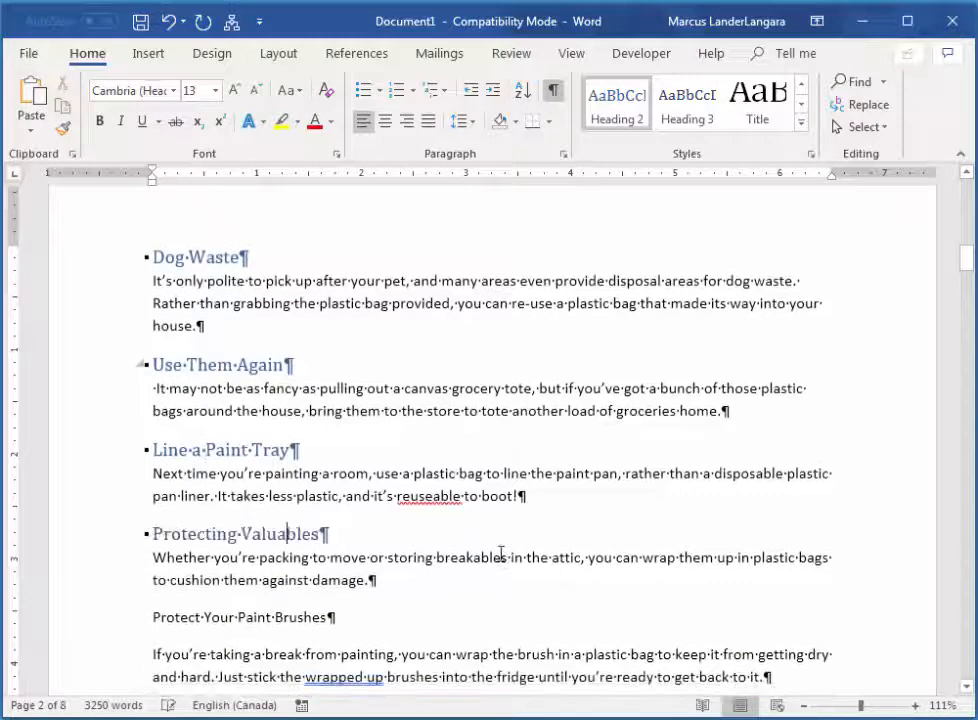
scroll(264, 537, "down", 3)
left_click(256, 517)
key("ctrl+alt+2")
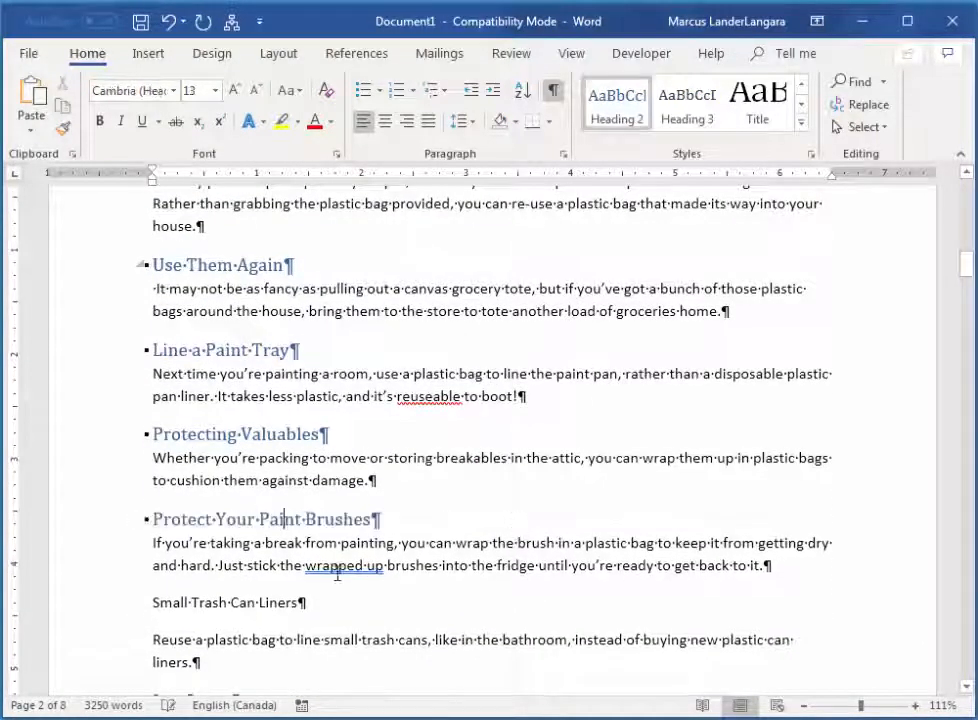
Format the remaining subheadings of the plastic bags article, from Small Trash Can Liners and Save Energy through Gardening, as Heading 2.
left_click(259, 601)
key("ctrl+alt+2")
scroll(261, 570, "down", 3)
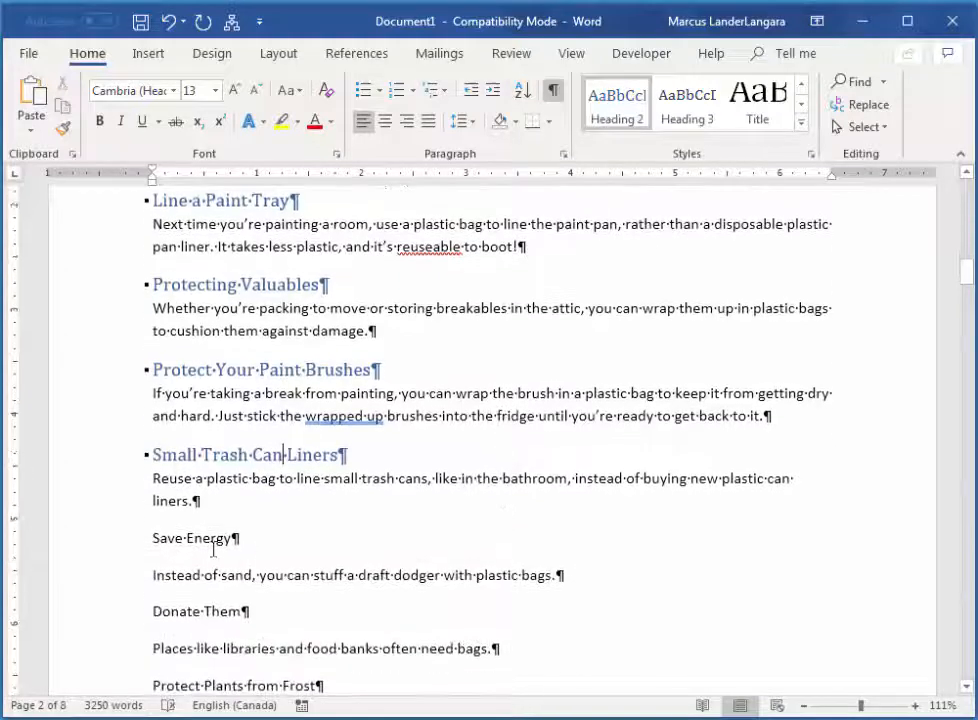
left_click(263, 543)
key("ctrl+alt+2")
scroll(290, 585, "down", 10)
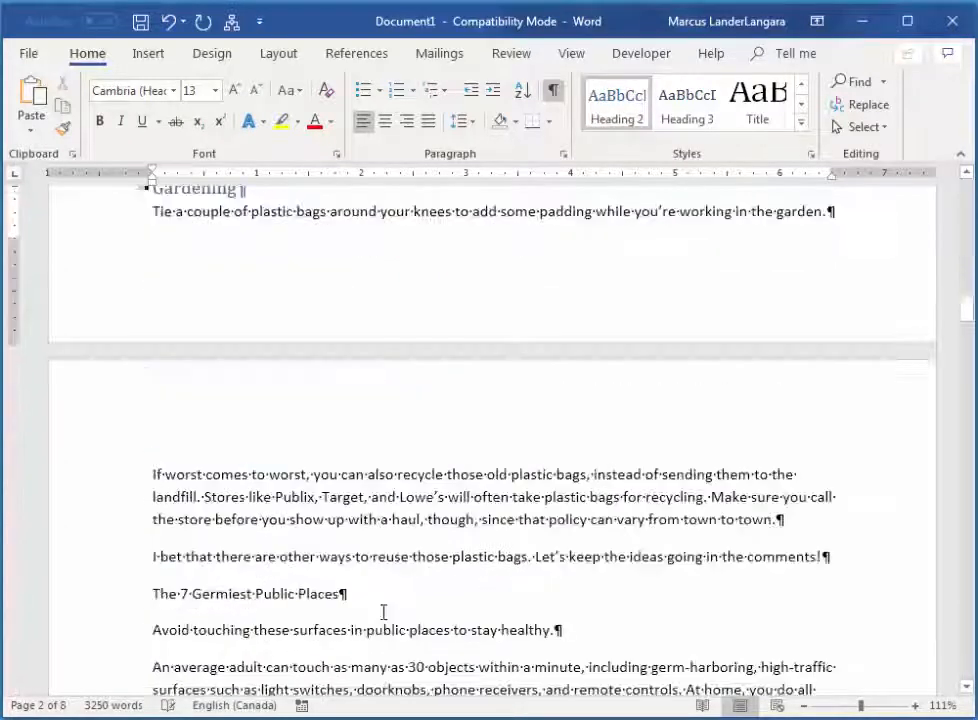
Apply the Heading 1 style to the article title The 7 Germiest Public Places.
left_click(226, 596)
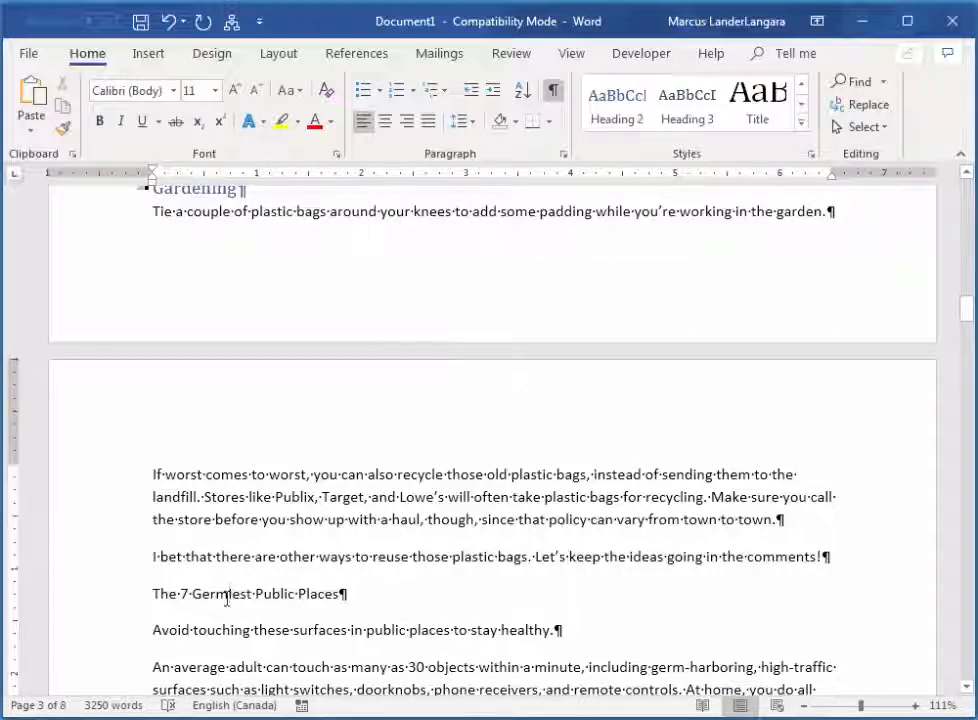
left_click(801, 122)
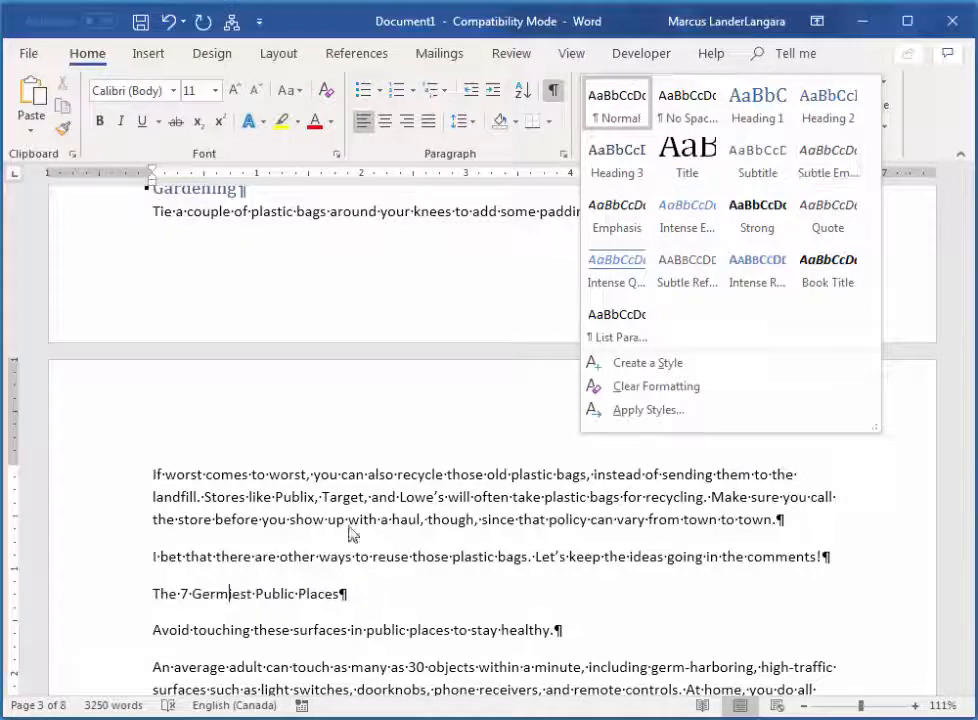
left_click(325, 571)
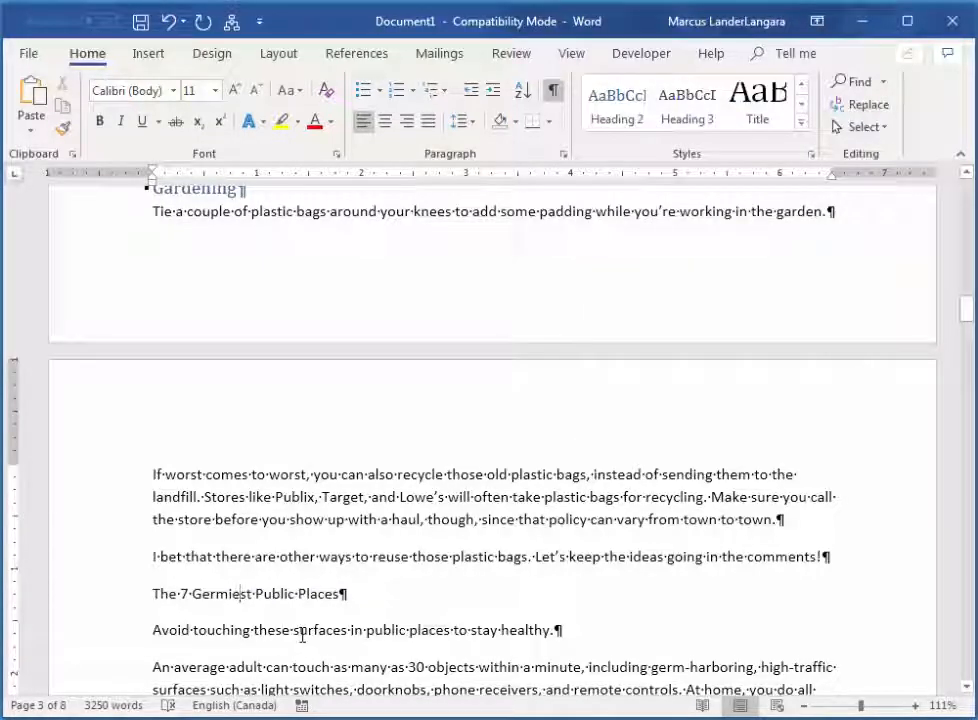
key("ctrl+alt+1")
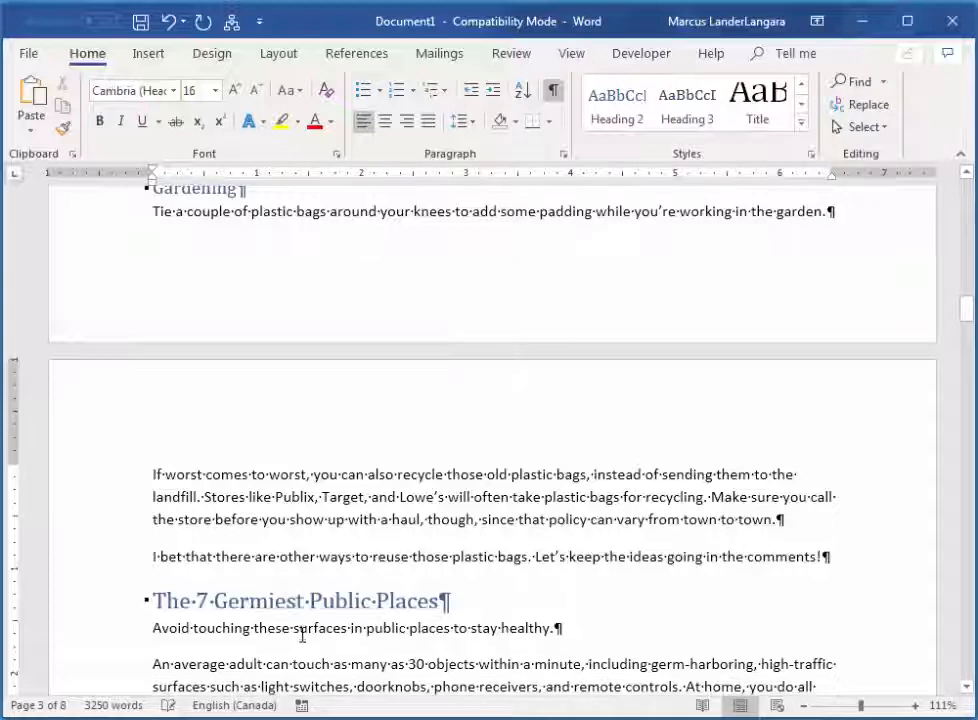
Apply the Heading 2 style to the Restaurant menus and Lemon wedges subheadings.
scroll(477, 615, "down", 2)
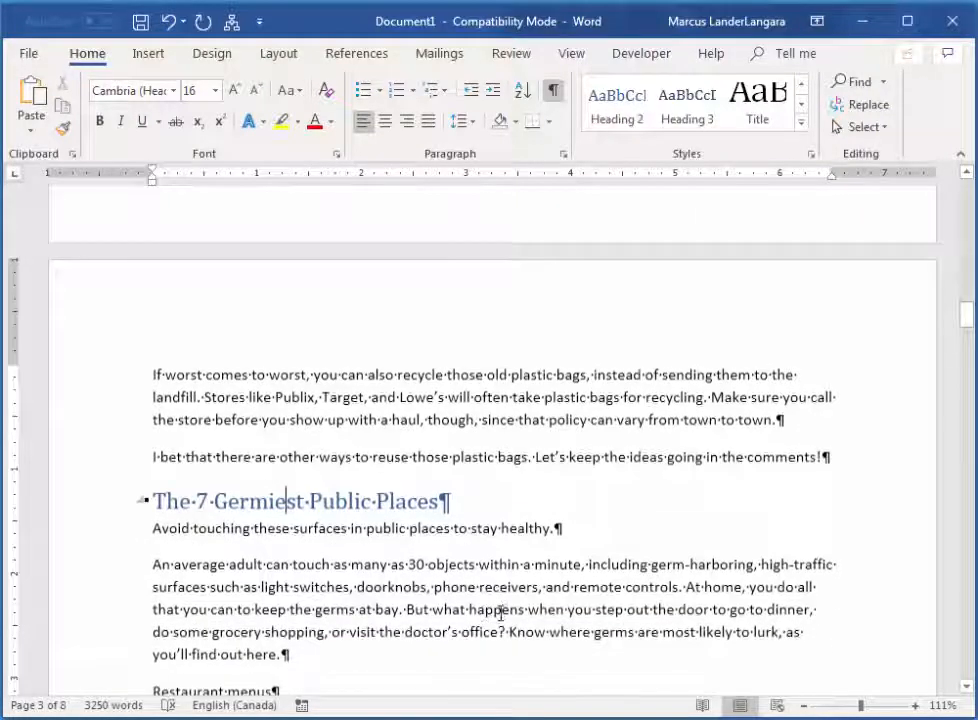
scroll(273, 644, "down", 1)
left_click(267, 645)
type("s")
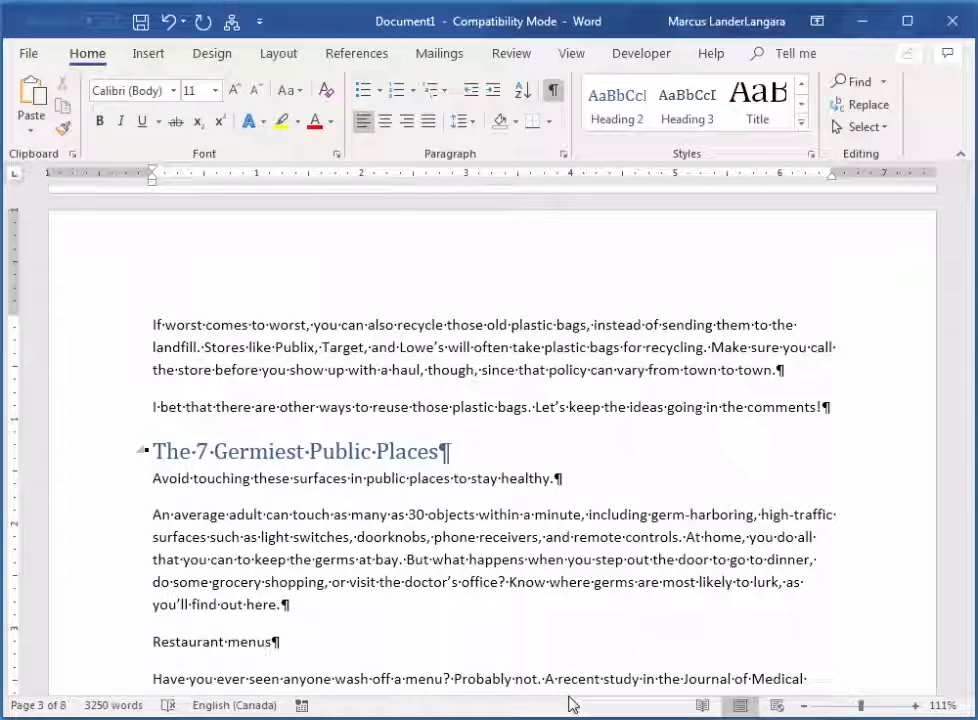
key("ctrl+alt+2")
scroll(505, 585, "down", 2)
scroll(505, 585, "down", 1)
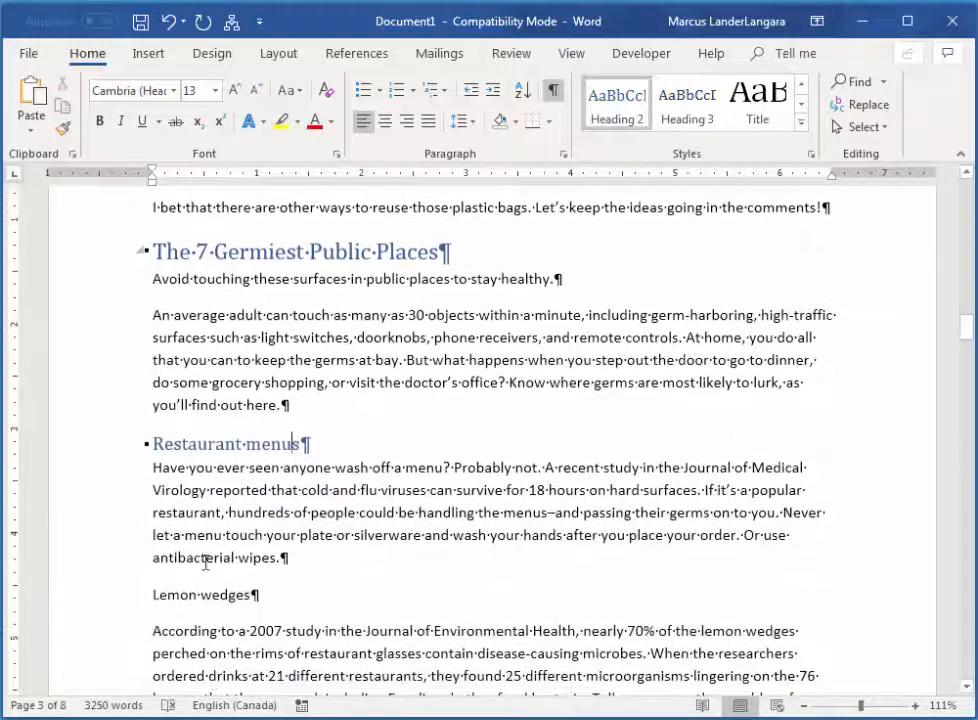
left_click(190, 594)
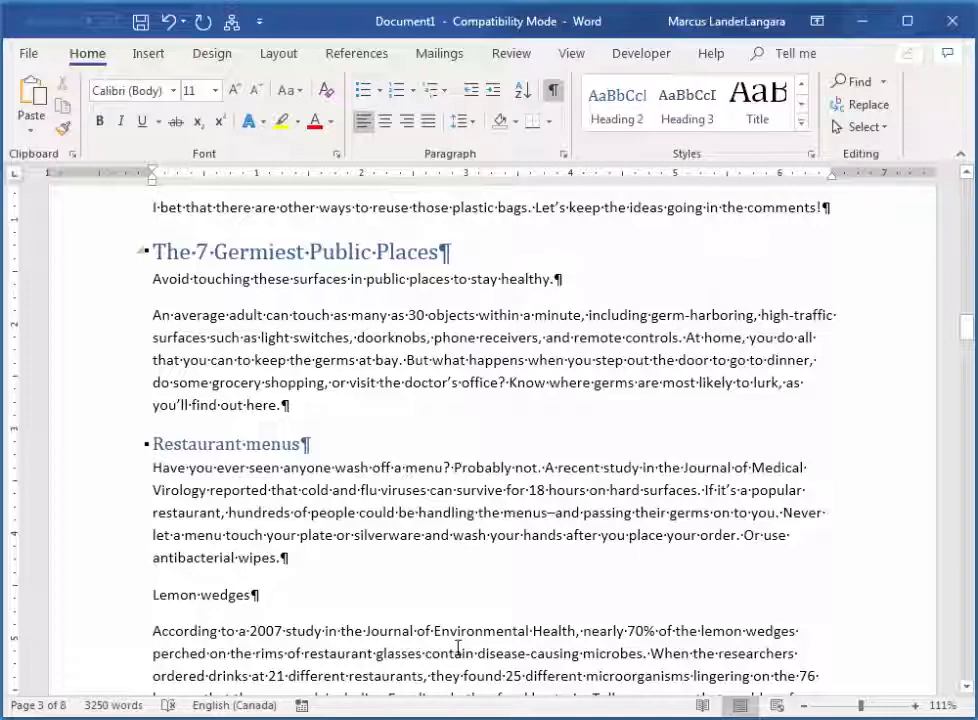
key("ctrl+alt+2")
Format the Condiment dispensers, Restroom door handles and Soap dispensers subheadings as Heading 2.
scroll(334, 589, "down", 3)
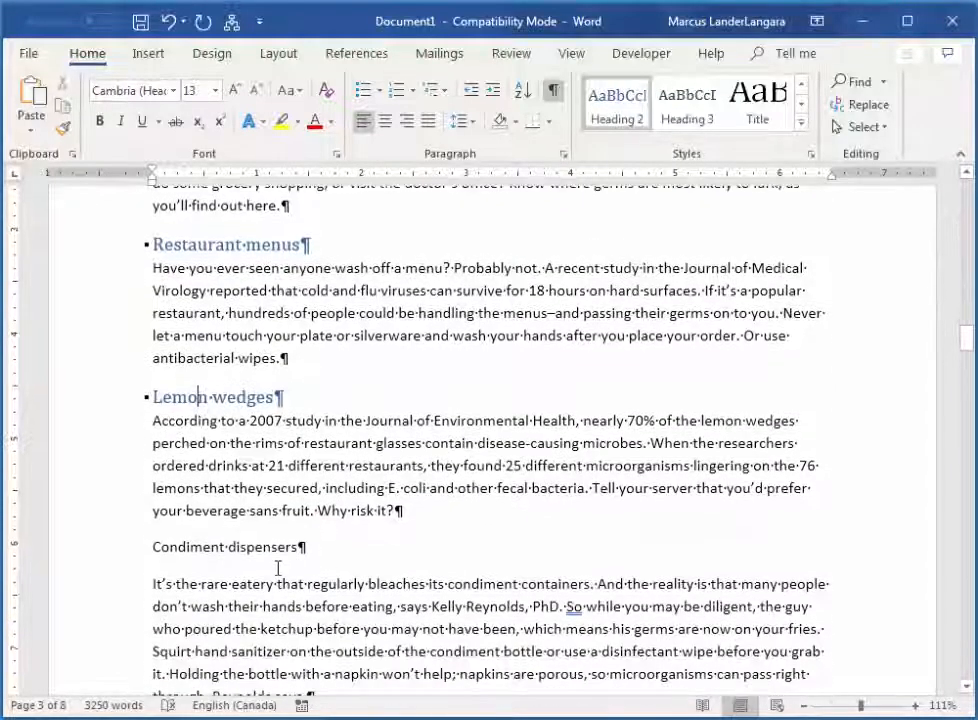
left_click(277, 550)
key("ctrl+alt+2")
scroll(260, 585, "down", 2)
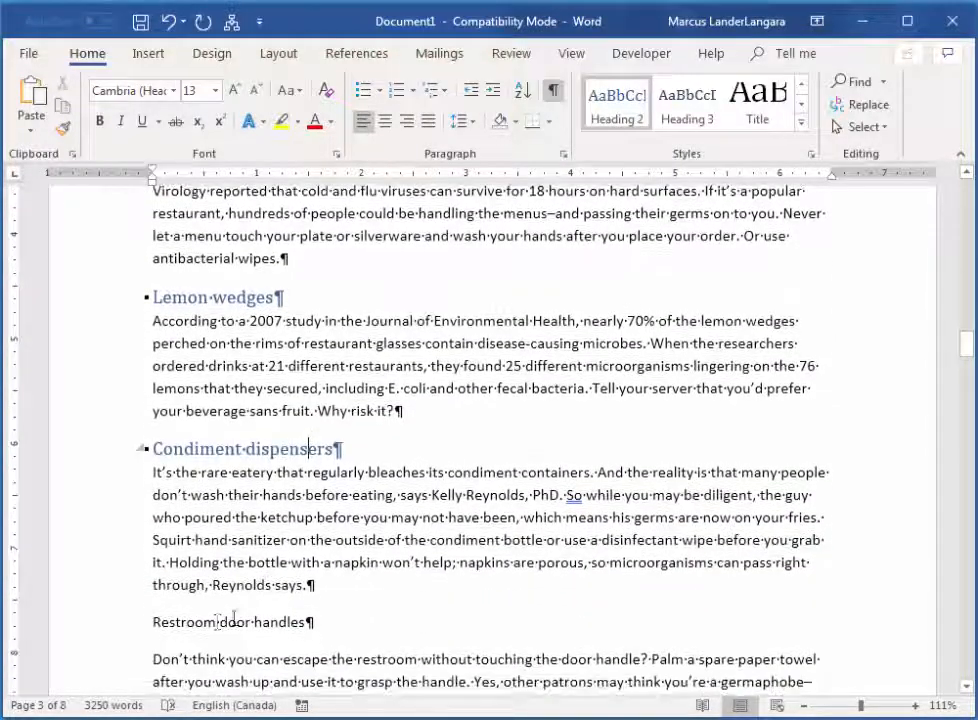
key("ctrl+alt+2")
scroll(372, 622, "down", 2)
left_click(236, 581)
key("ctrl+alt+2")
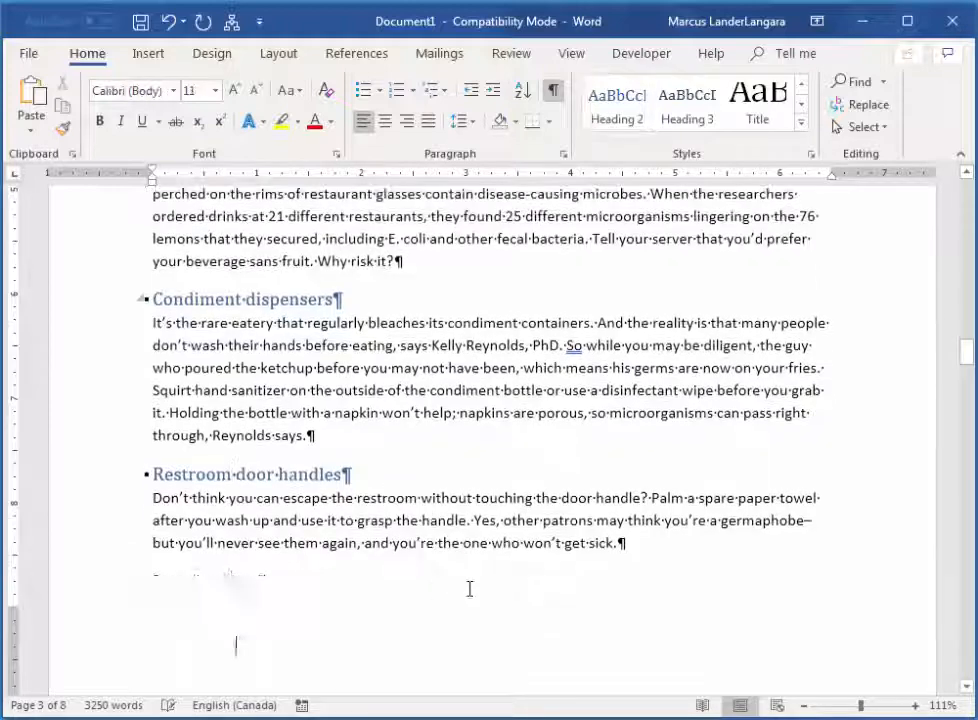
Apply the Heading 2 style to the Grocery carts and Airplane bathrooms subheadings.
scroll(467, 587, "down", 4)
scroll(215, 562, "down", 2)
left_click(200, 580)
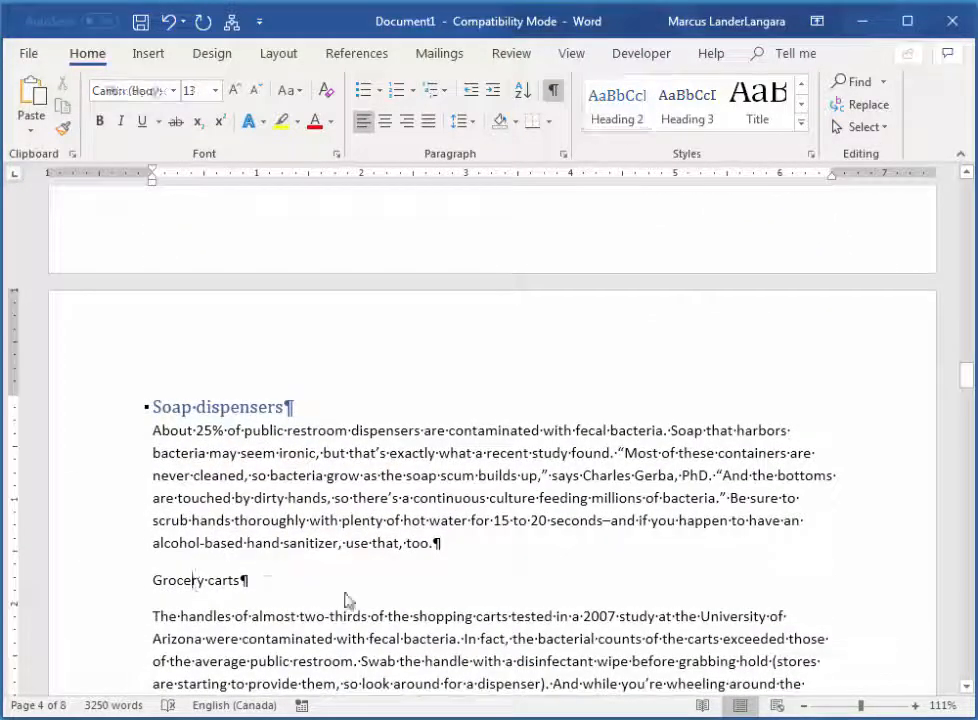
key("ctrl+alt+2")
scroll(233, 617, "down", 2)
left_click(225, 600)
key("ctrl+alt+2")
Format the Doctor's office and Bring a natural jet-lag fighter subheadings as Heading 2.
scroll(539, 607, "down", 3)
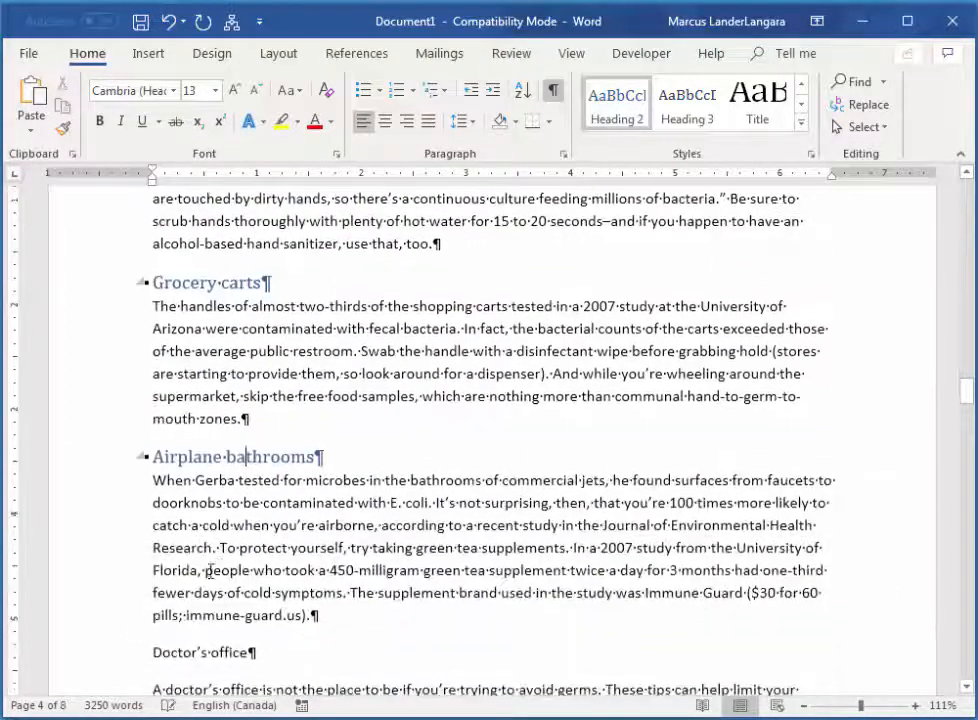
key("ctrl+alt+2")
scroll(574, 607, "down", 2)
scroll(251, 578, "down", 15)
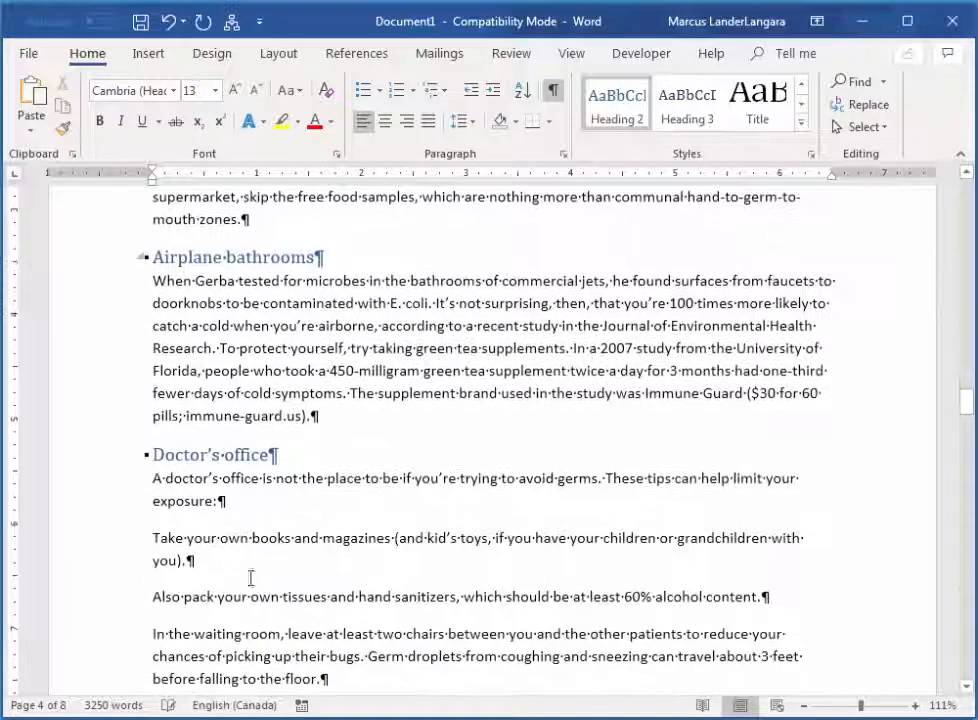
left_click(280, 595)
key("ctrl+alt+2")
Apply the Heading 2 style to the Pack a mini first aid kit and Don't haul a back-breaking suitcase subheadings.
scroll(581, 610, "down", 5)
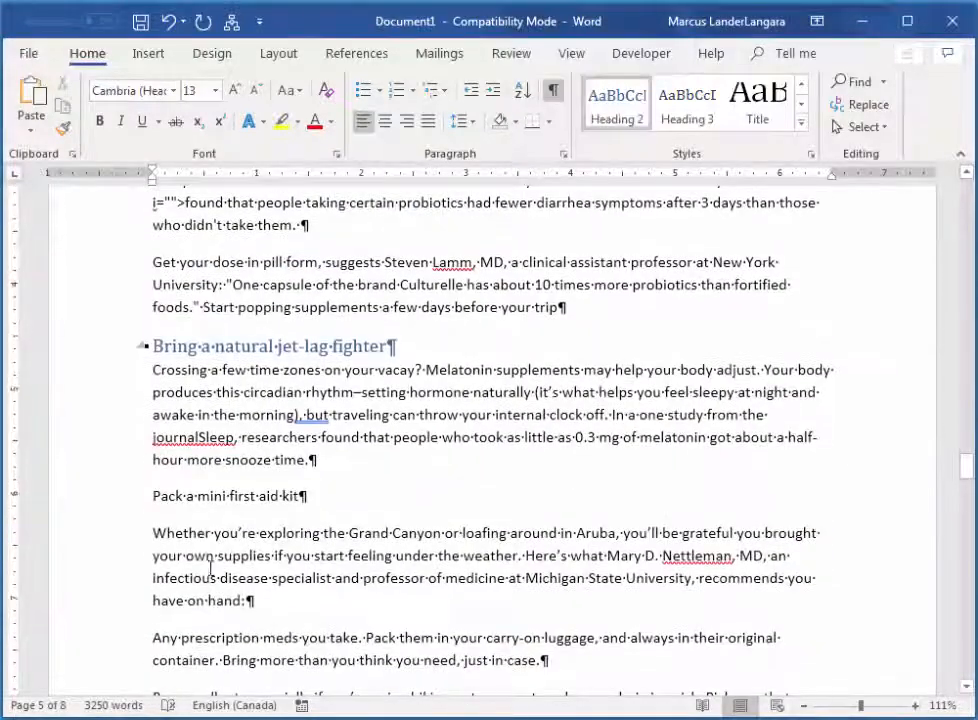
left_click(212, 496)
key("ctrl+alt+2")
scroll(210, 515, "down", 2)
scroll(268, 598, "down", 11)
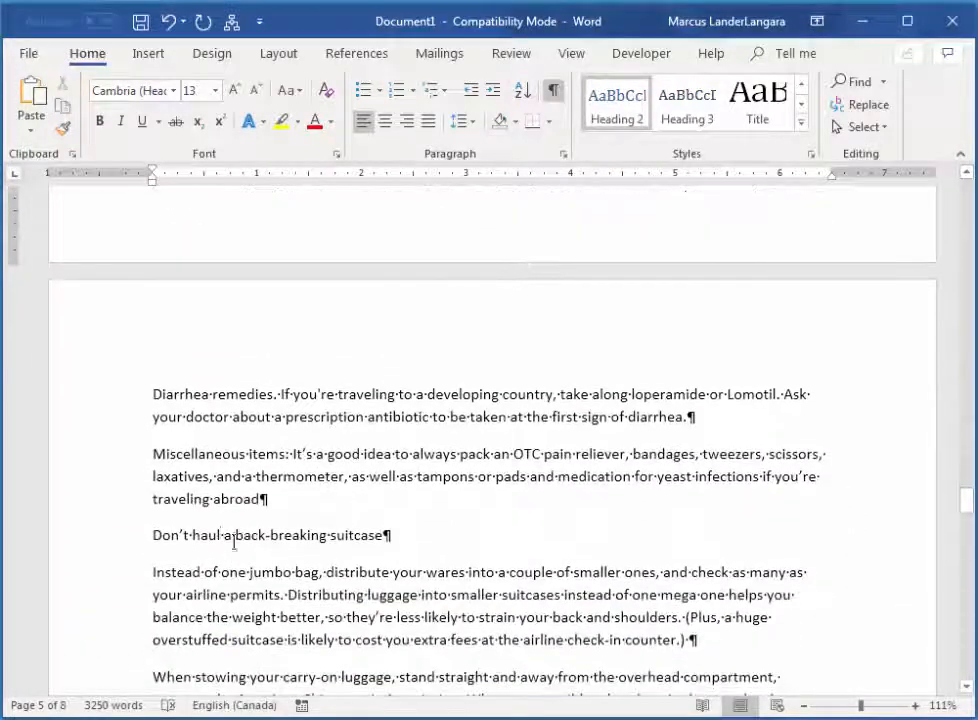
left_click(234, 537)
key("ctrl+alt+2")
Format the Splurge on an inflatable pillow and Stretch out every 2 hours subheadings as Heading 2.
scroll(296, 580, "down", 3)
left_click(284, 596)
key("ctrl+alt+2")
scroll(300, 575, "down", 3)
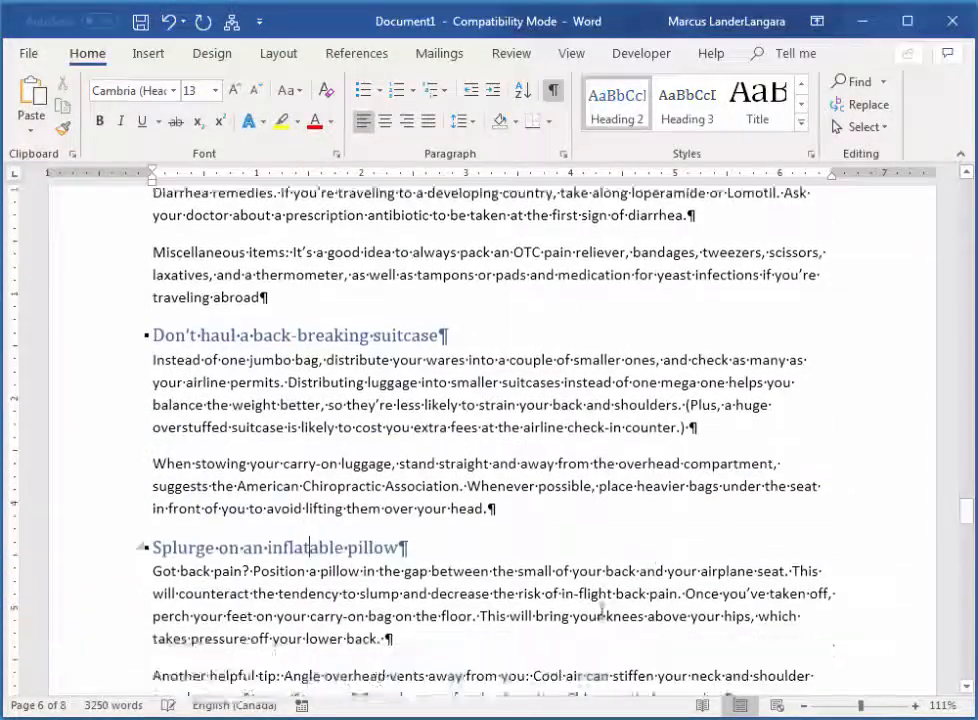
left_click(318, 637)
key("ctrl+alt+2")
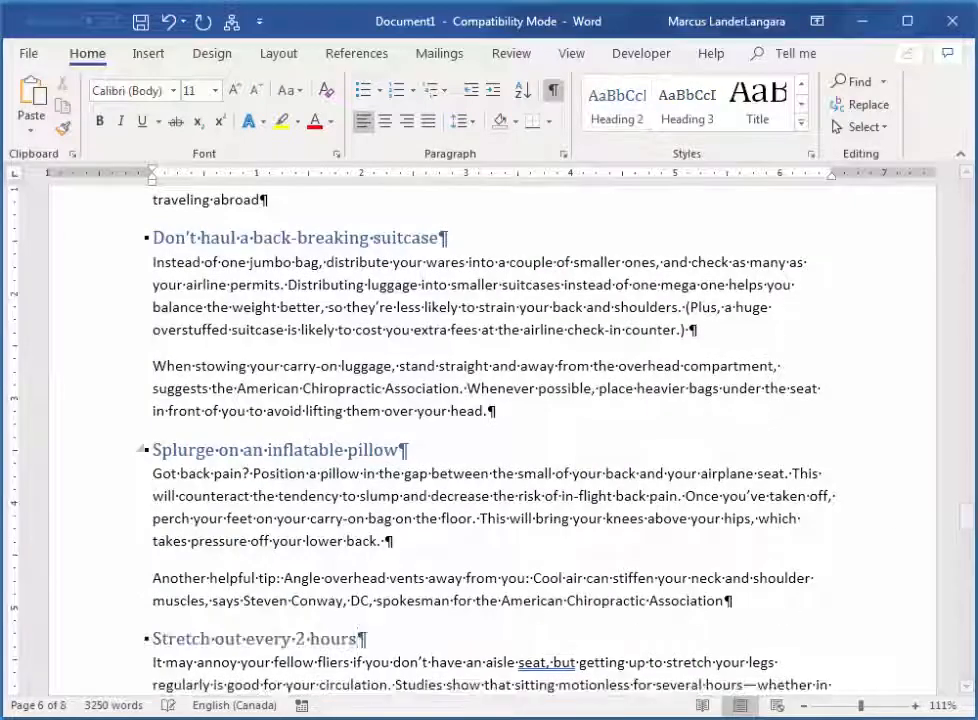
Apply the Heading 2 style to the Brown bag your food and Pack your car the night before subheadings.
scroll(630, 486, "down", 5)
scroll(630, 486, "down", 1)
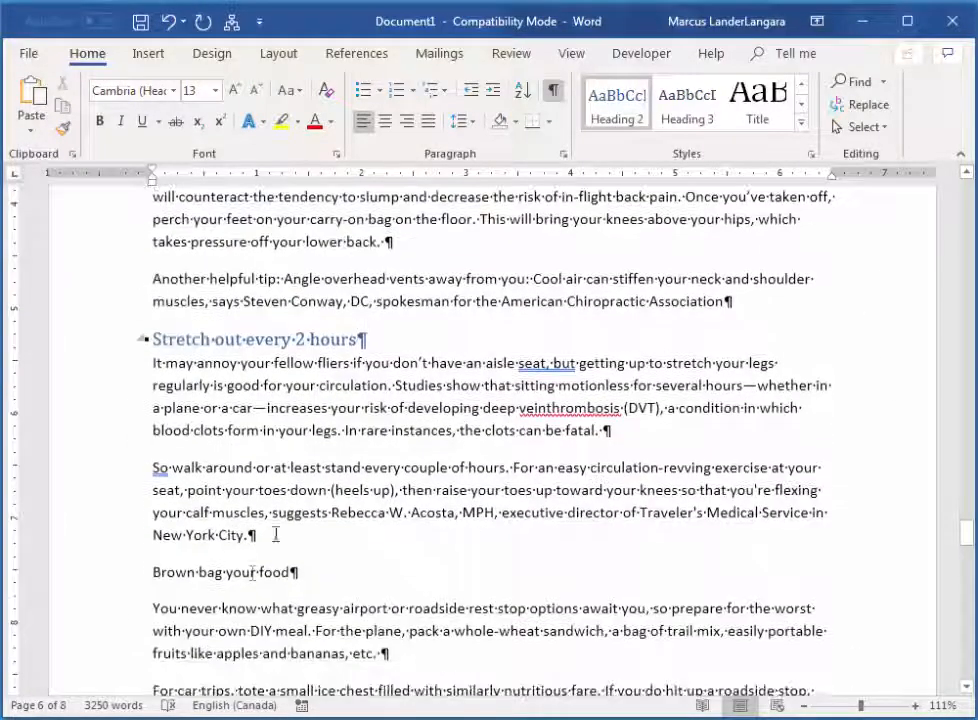
left_click(252, 576)
key("ctrl+alt+2")
scroll(550, 498, "down", 8)
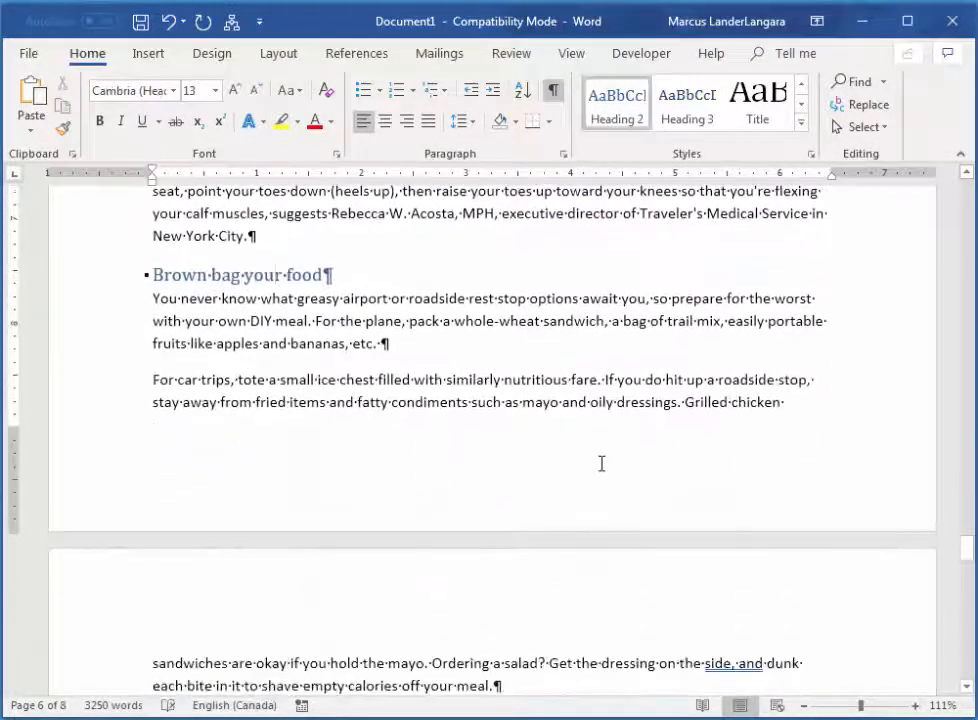
scroll(339, 428, "down", 1)
left_click(248, 522)
key("ctrl+alt+2")
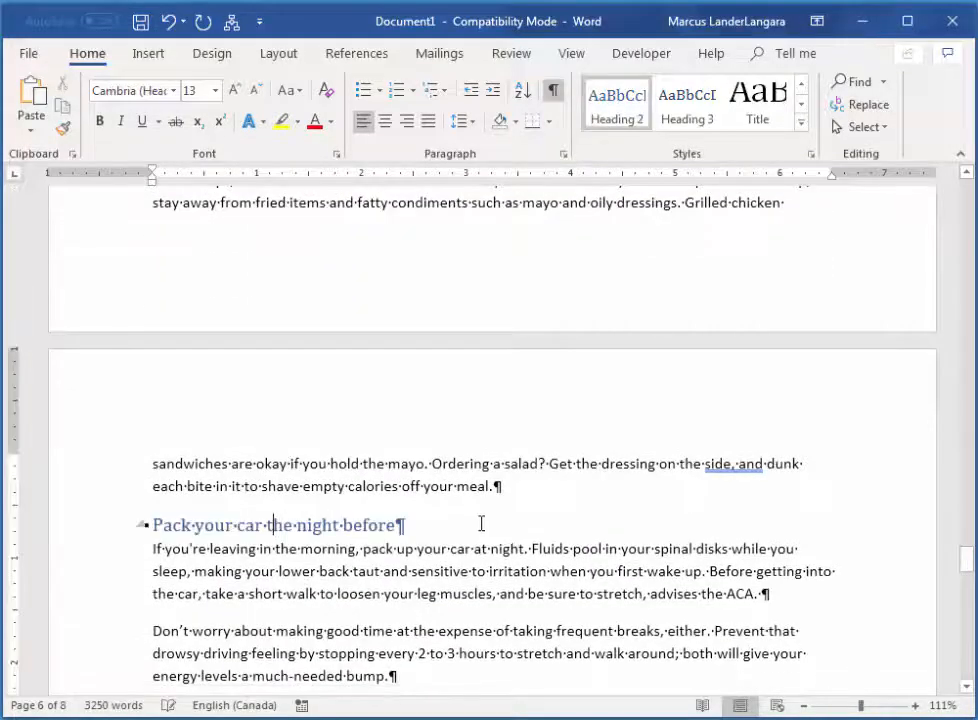
Format the Make your hotel room feel homey and Lather up often subheadings as Heading 2.
scroll(481, 522, "down", 3)
scroll(484, 519, "down", 2)
left_click(187, 463)
key("ctrl+alt+2")
scroll(327, 524, "down", 2)
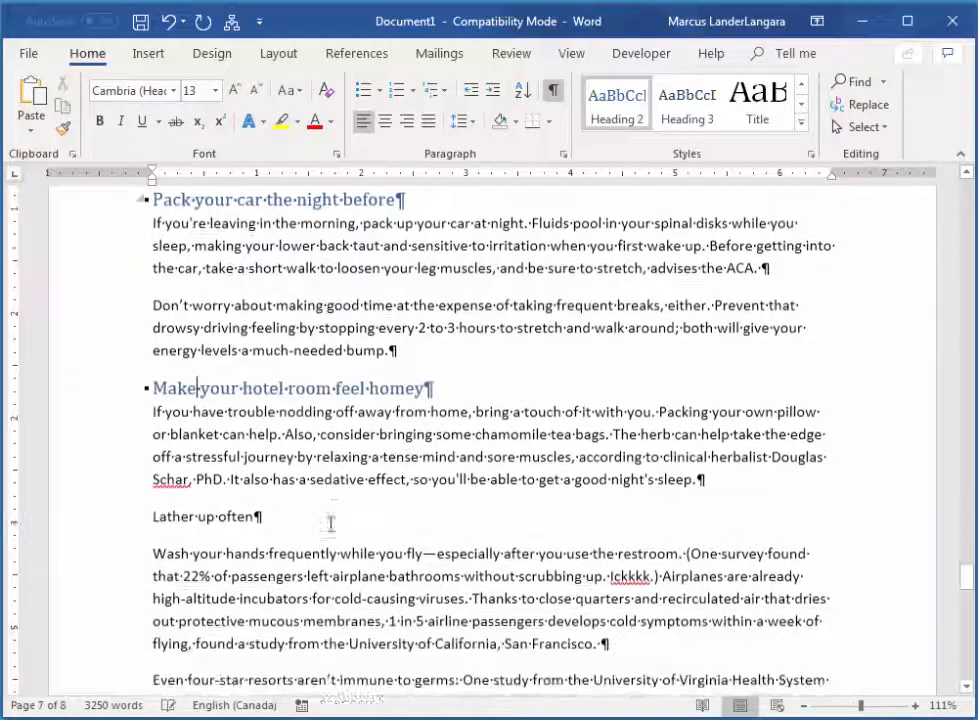
left_click(231, 491)
key("ctrl+alt+2")
Apply the Heading 2 style to the Act like a fire marshal and Put exercise on your itinerary subheadings.
scroll(572, 497, "down", 2)
scroll(571, 497, "down", 2)
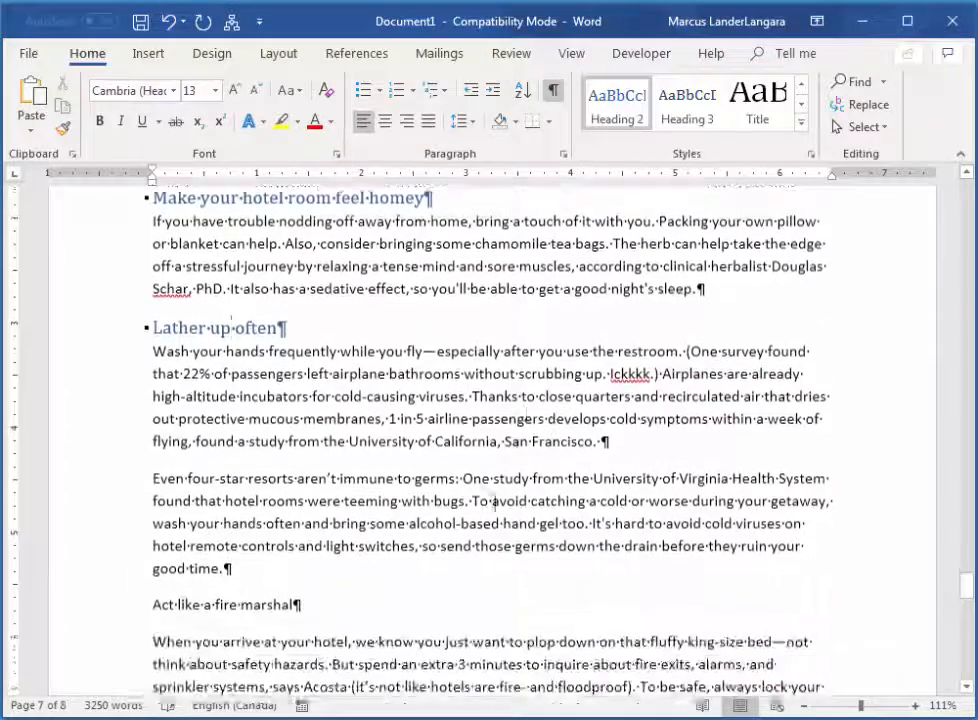
left_click(181, 508)
key("ctrl+alt+2")
scroll(452, 558, "down", 4)
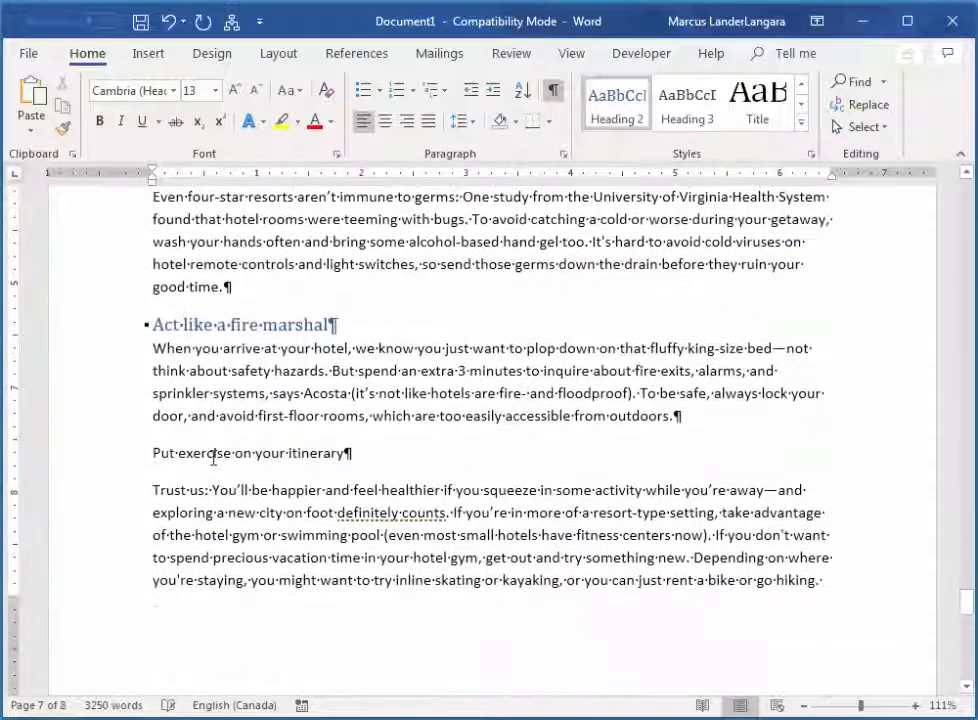
left_click(213, 454)
key("ctrl+alt+2")
Format the last subheading, Check your insurance before you depart, as Heading 2.
scroll(554, 491, "down", 6)
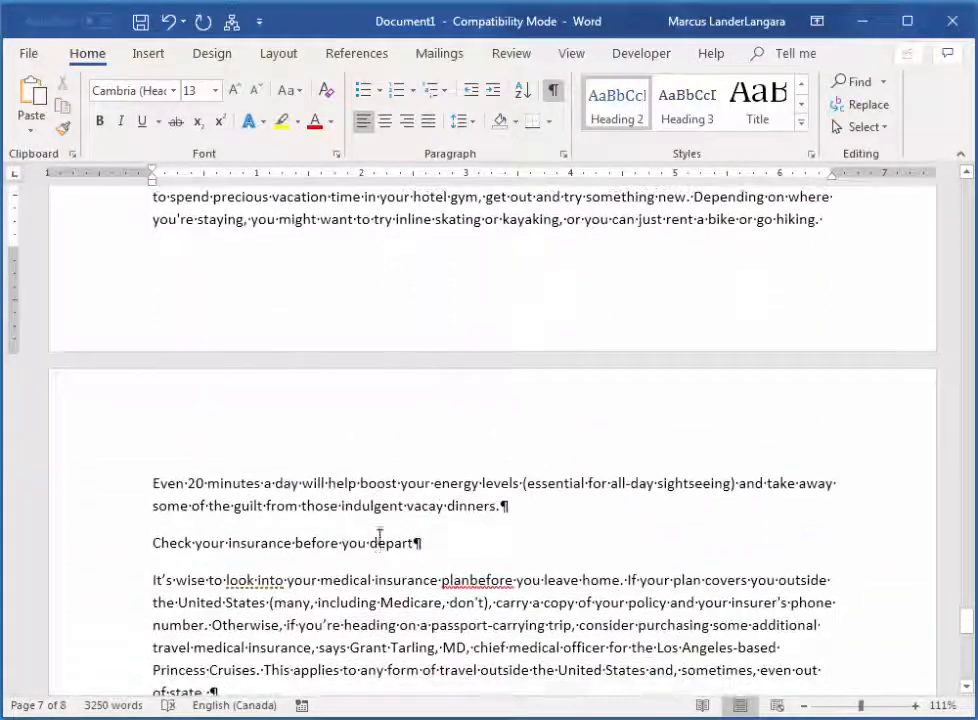
left_click(430, 543)
key("ctrl+alt+2")
scroll(563, 513, "down", 5)
Change the Stay Healthy on Vacation heading to the Heading 1 style.
scroll(640, 507, "up", 20)
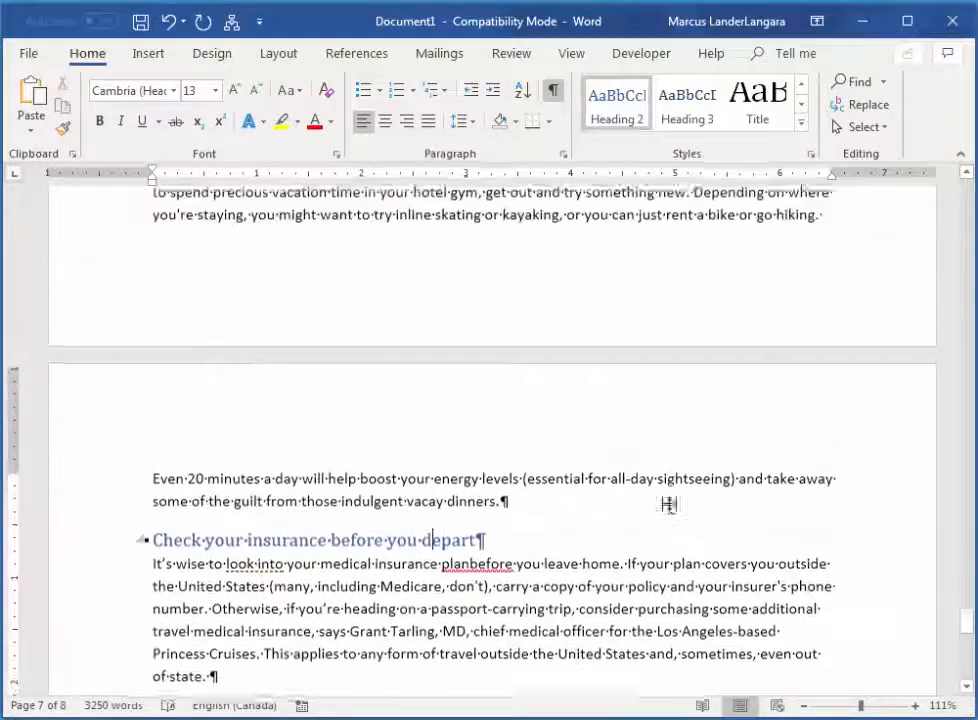
scroll(680, 515, "up", 15)
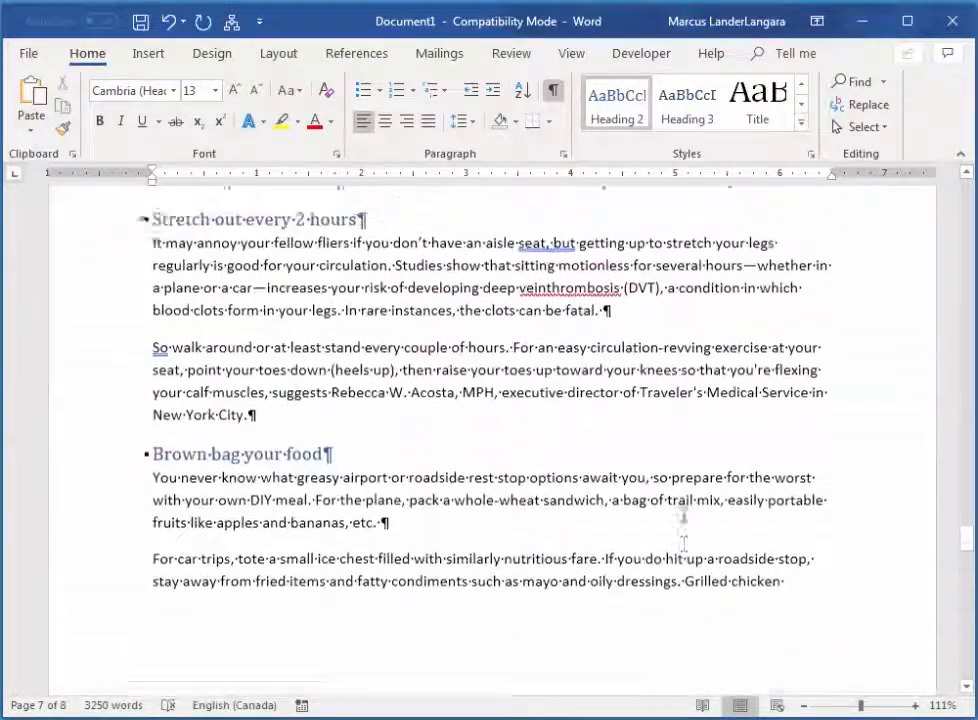
scroll(681, 518, "up", 15)
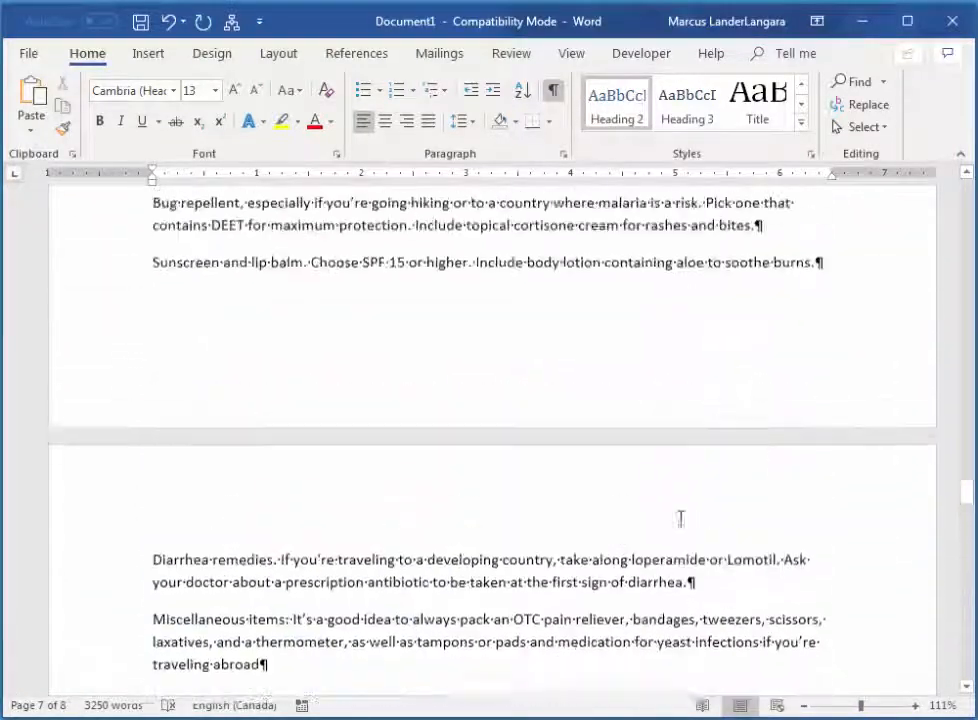
scroll(681, 522, "up", 15)
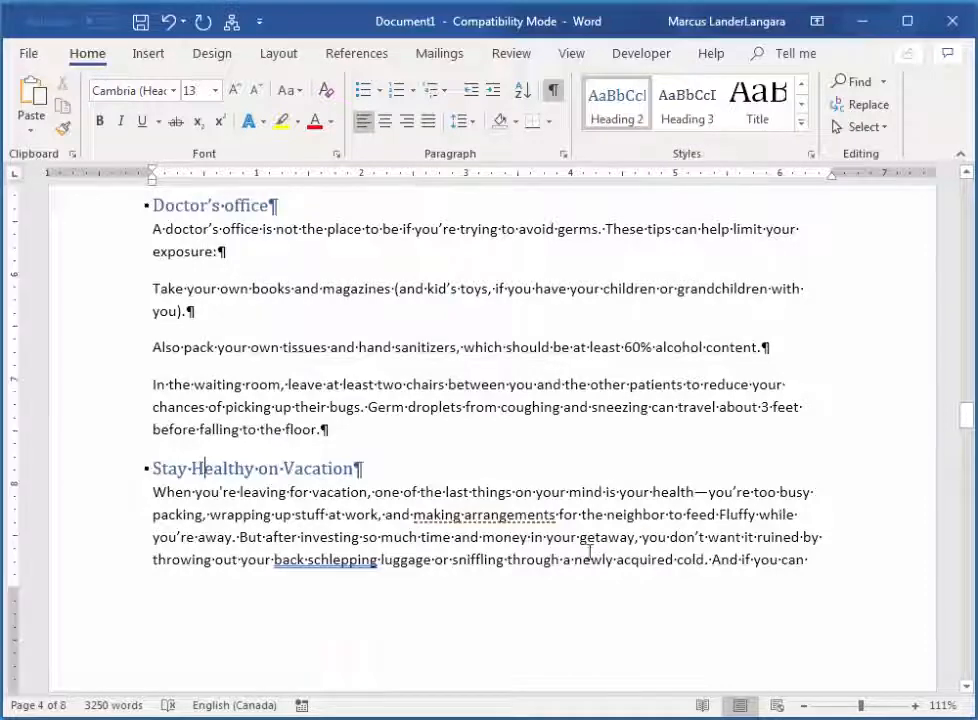
left_click(802, 124)
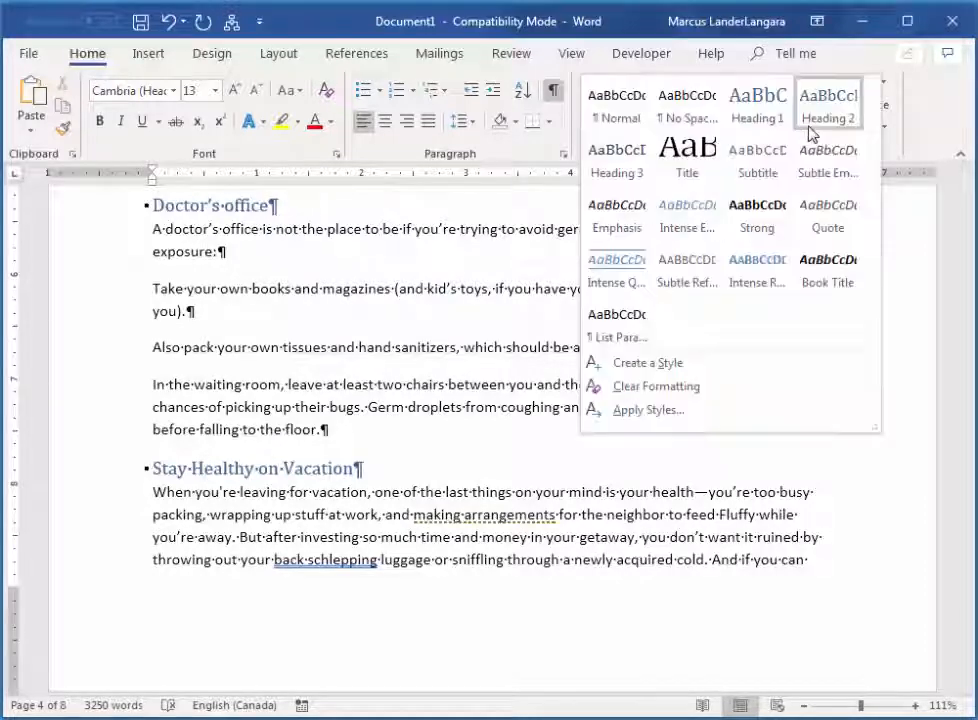
left_click(760, 106)
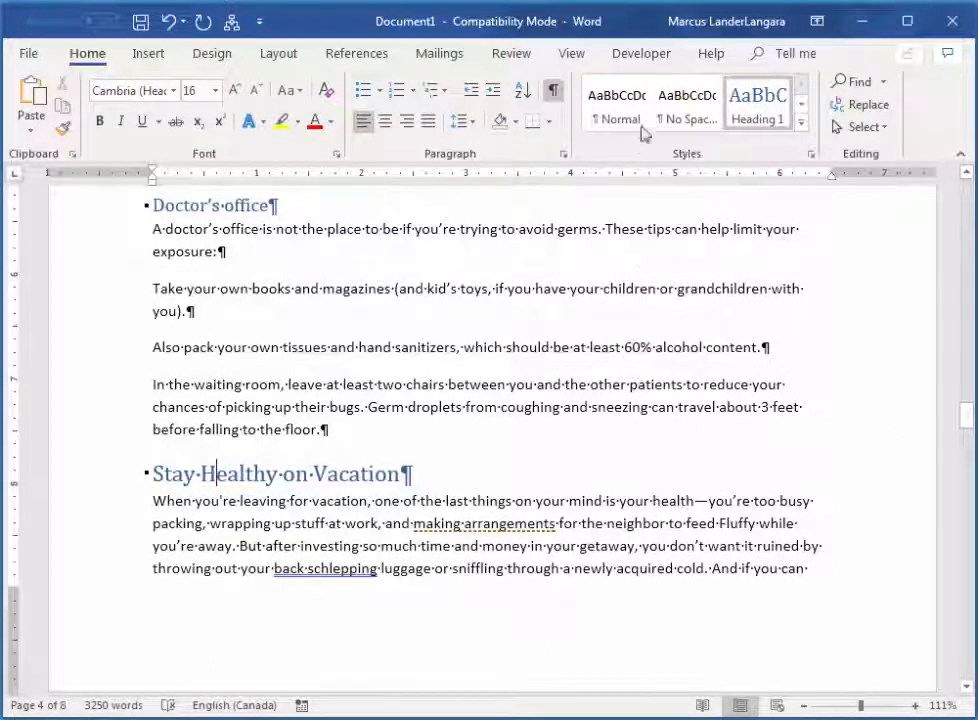
Hide the formatting marks and check the styles of a body paragraph and the 18 Ways to Reuse Plastic Bags heading.
left_click(553, 94)
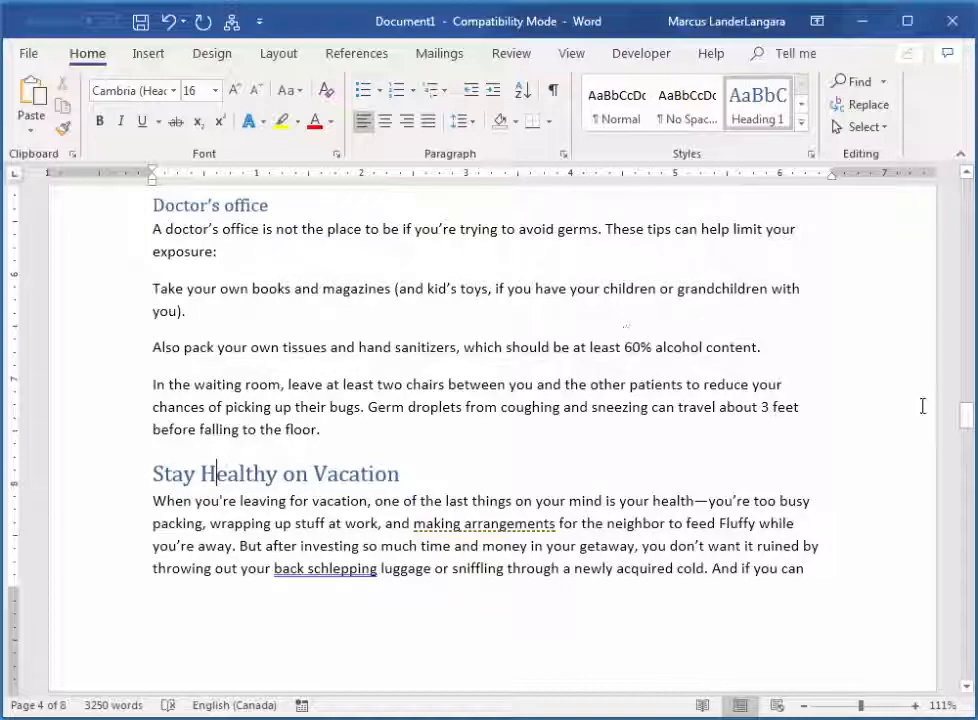
left_click_drag(967, 418, 967, 192)
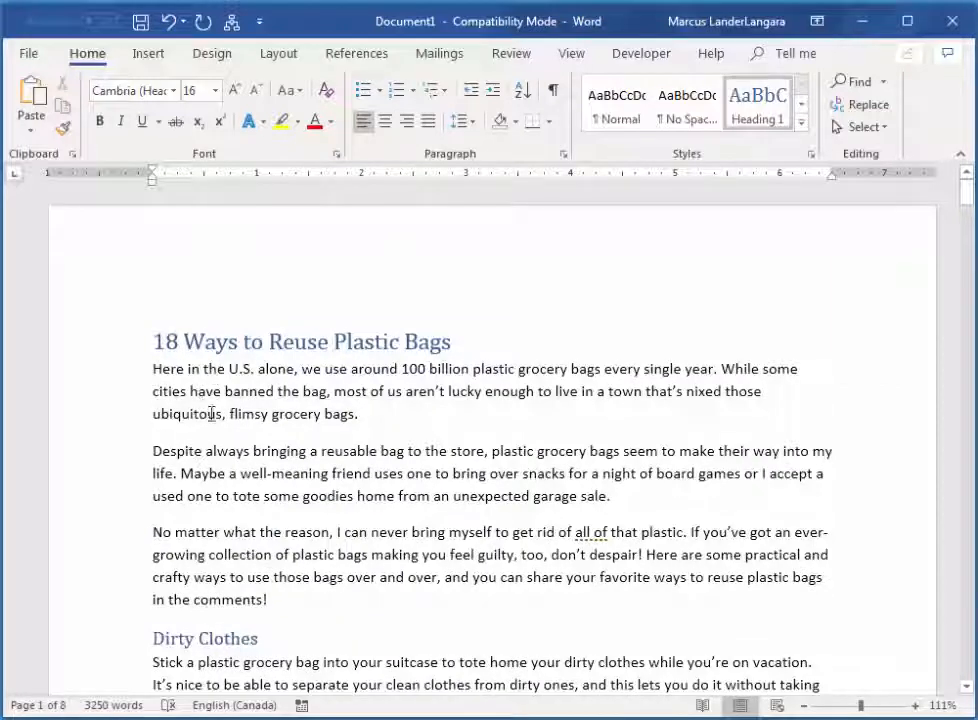
left_click(170, 455)
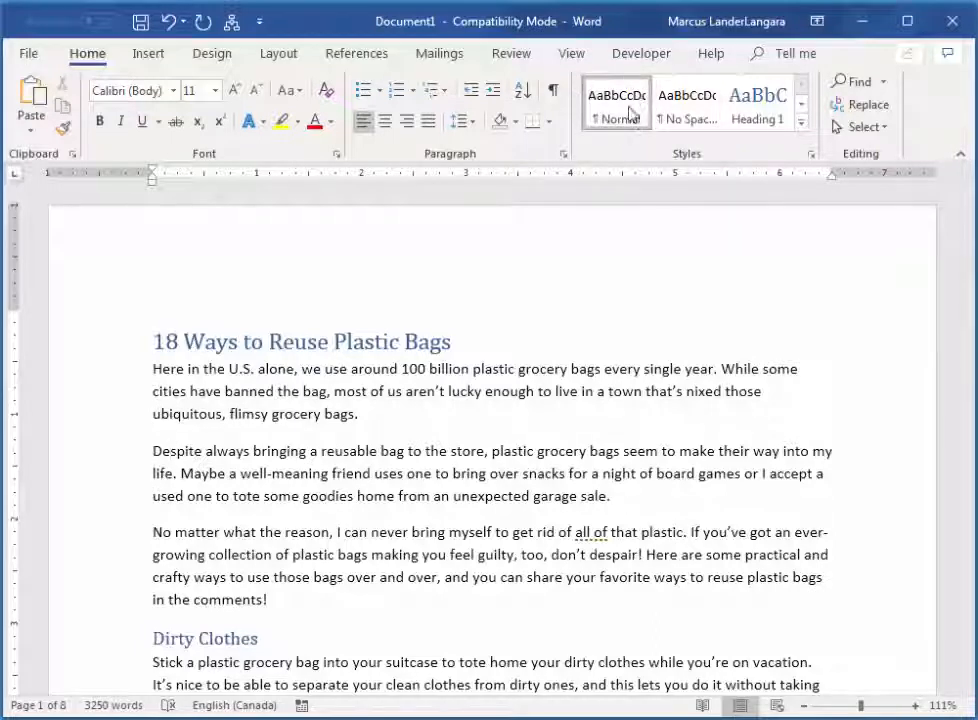
left_click(369, 344)
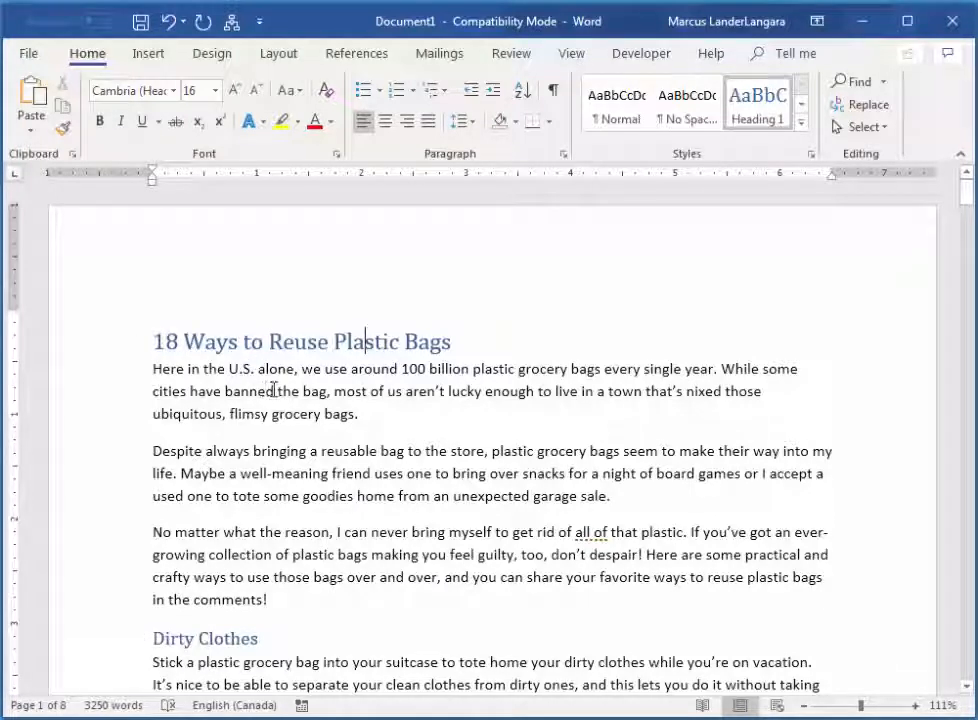
Try a multiple line spacing of 1.5 on only the first body paragraph under 18 Ways to Reuse Plastic Bags.
left_click(170, 371)
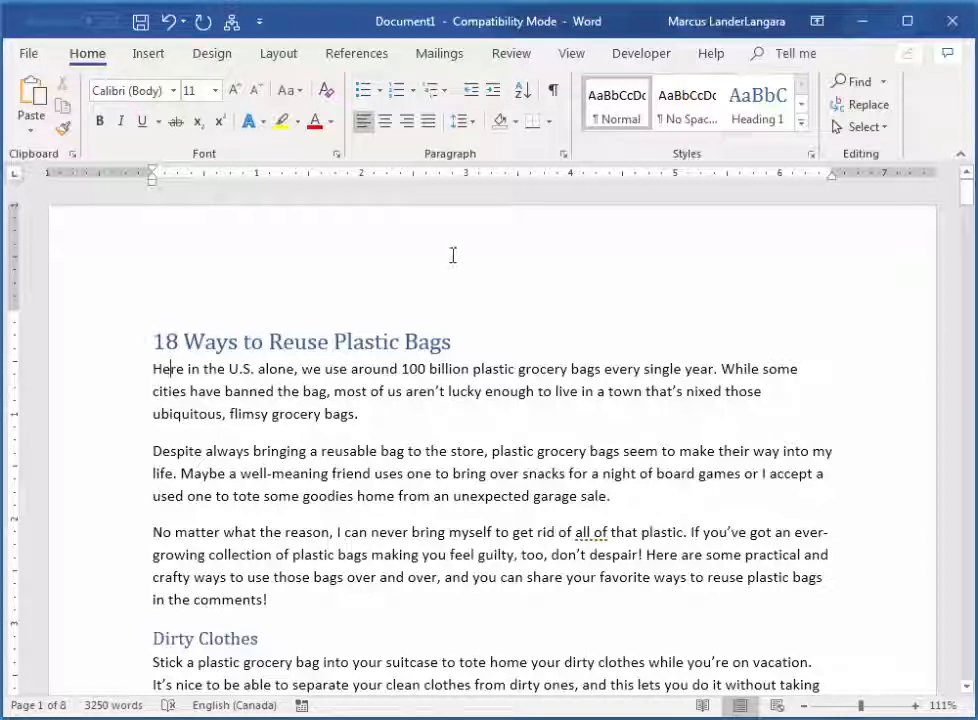
left_click(467, 128)
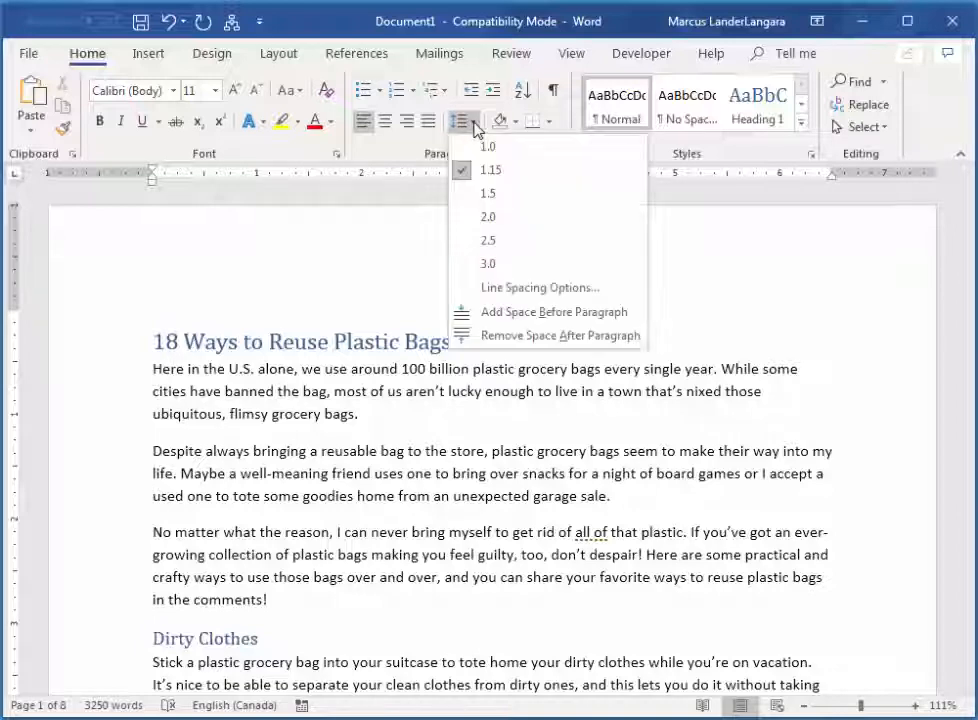
left_click(528, 296)
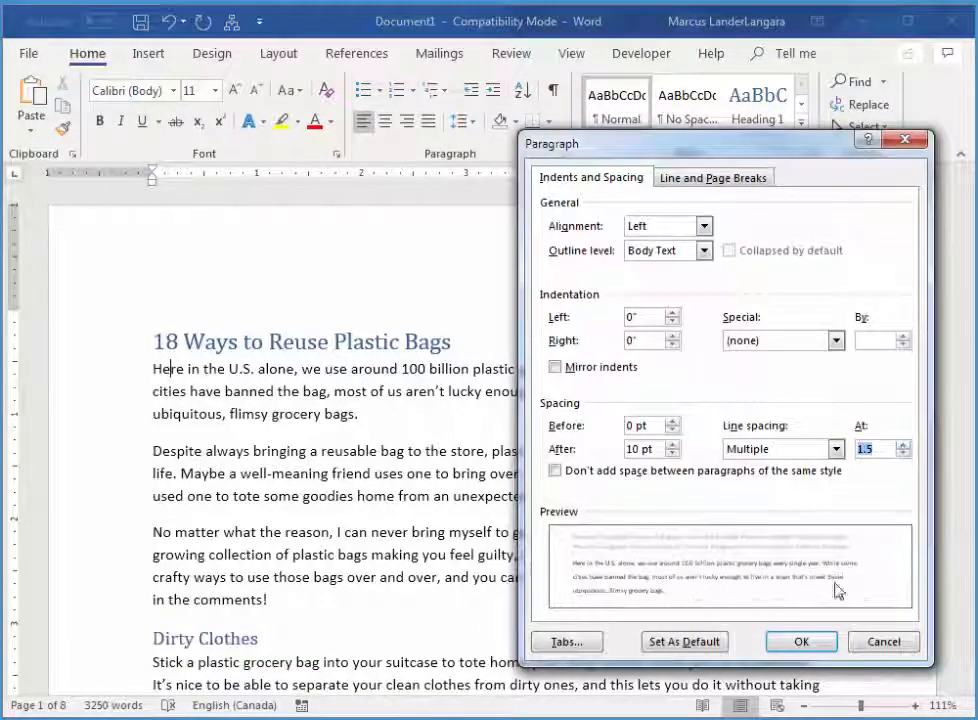
left_click(801, 641)
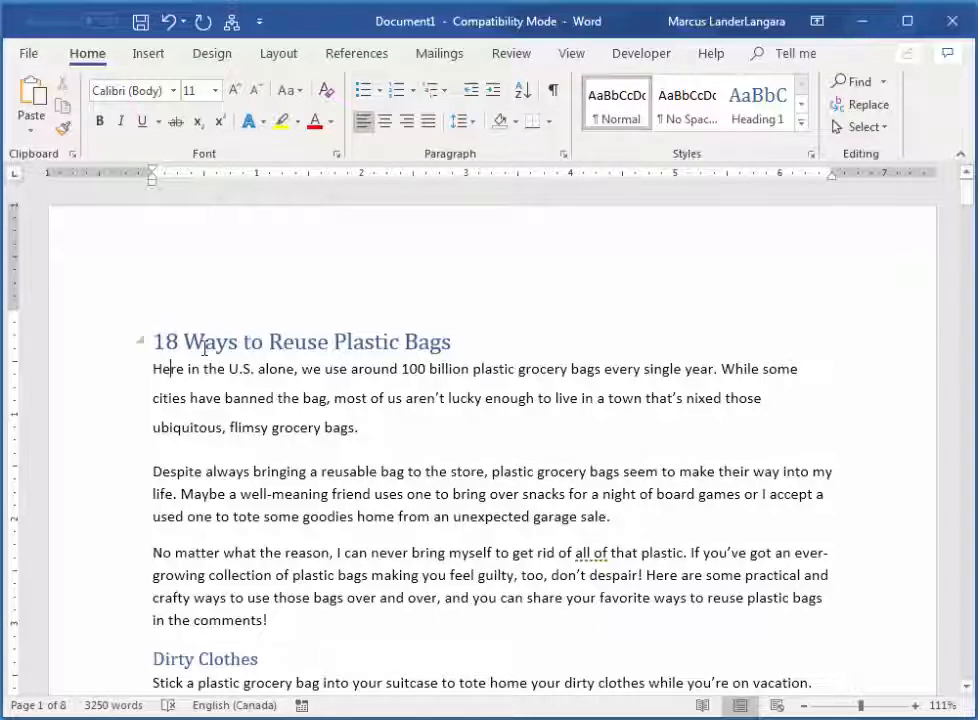
Undo the direct line spacing change on the first body paragraph.
left_click(193, 576, "shift")
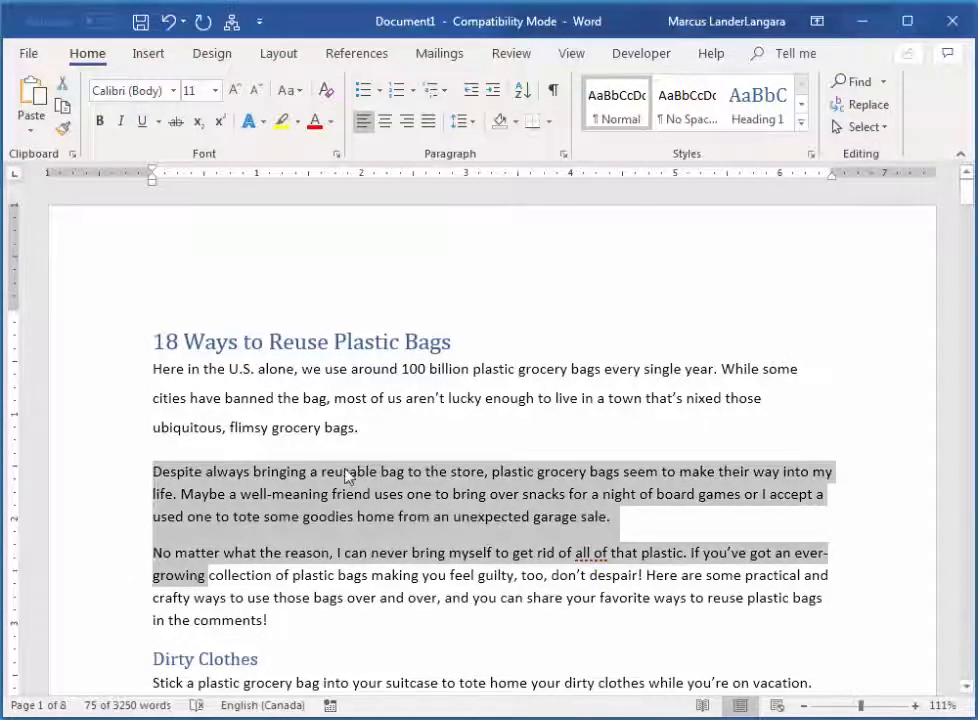
left_click(546, 449)
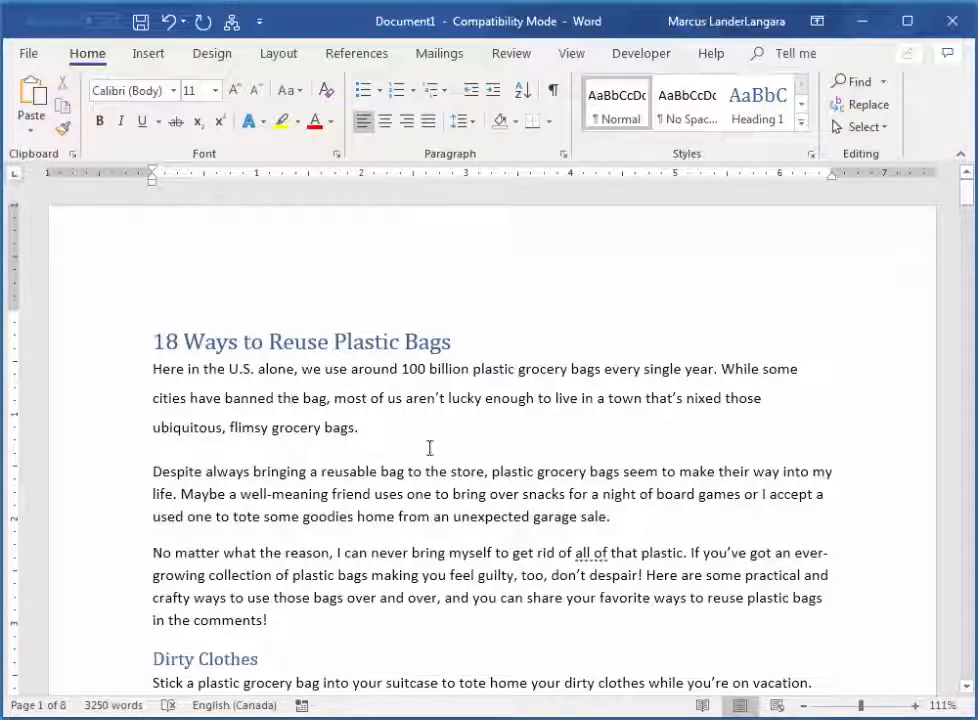
left_click(292, 427)
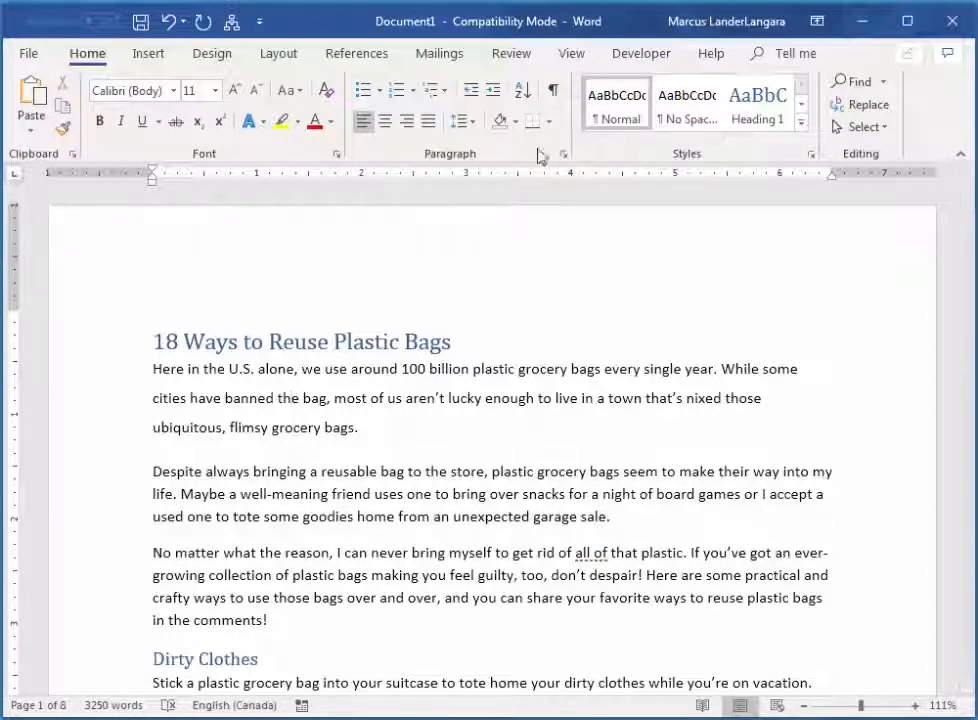
left_click(168, 21)
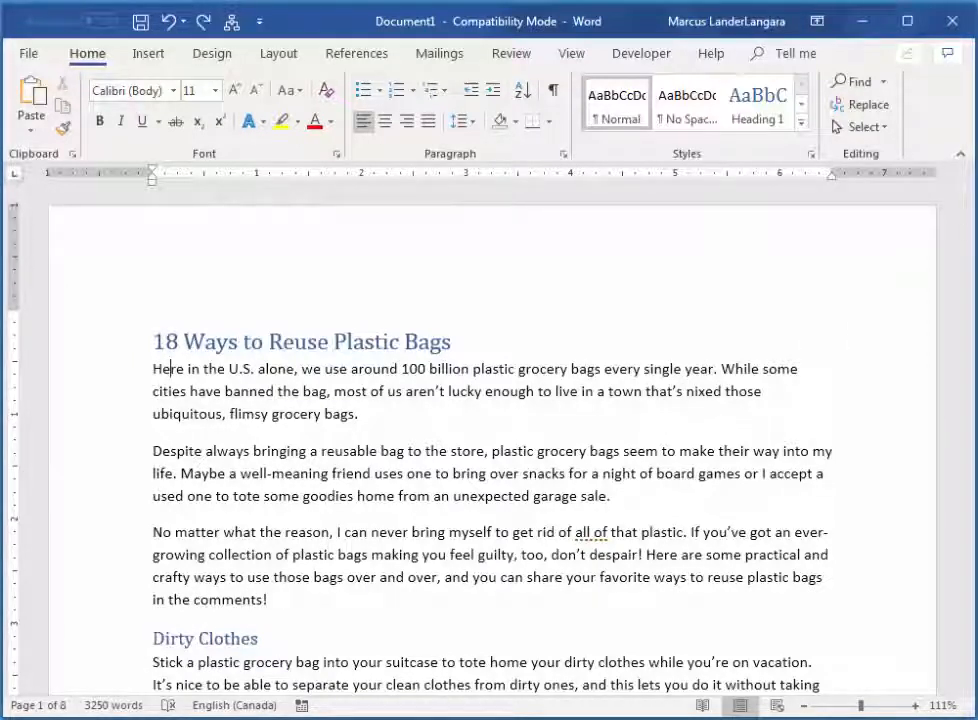
Display the full styles list and check the styles of the main heading, the Dirty Clothes subheading and the first body paragraph.
left_click_drag(977, 262, 838, 181)
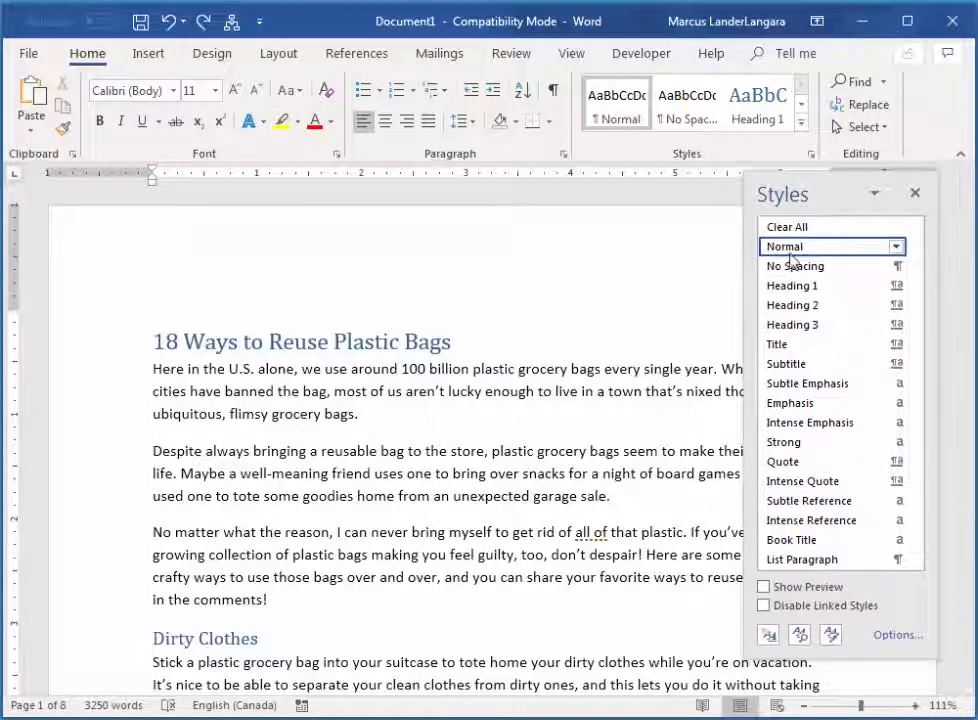
mouse_move(791, 256)
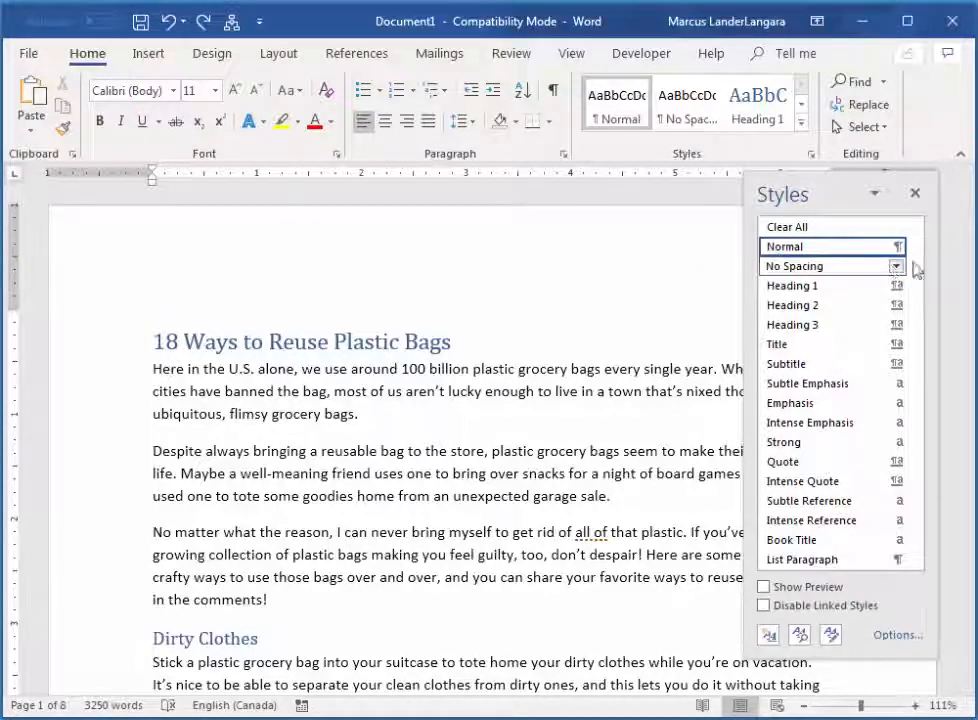
left_click(281, 343)
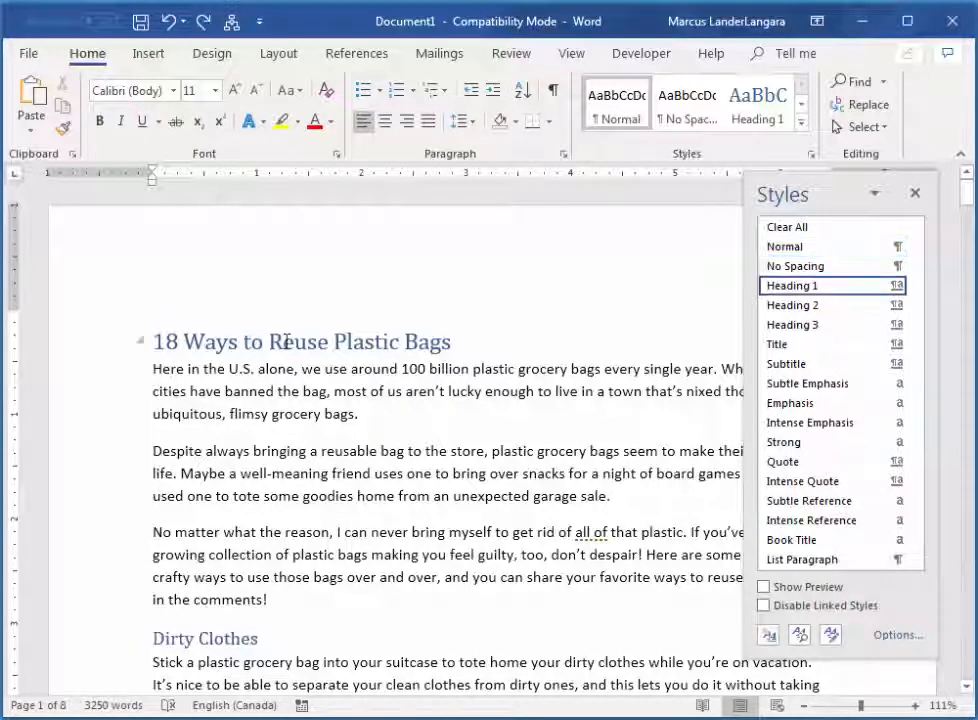
left_click(232, 638)
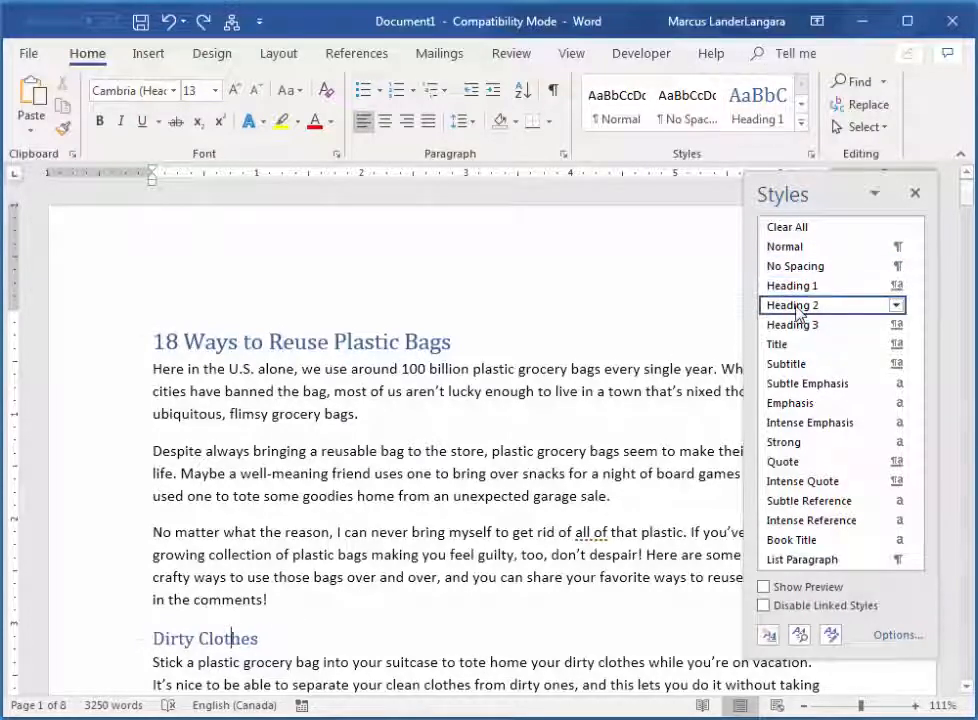
left_click(197, 391)
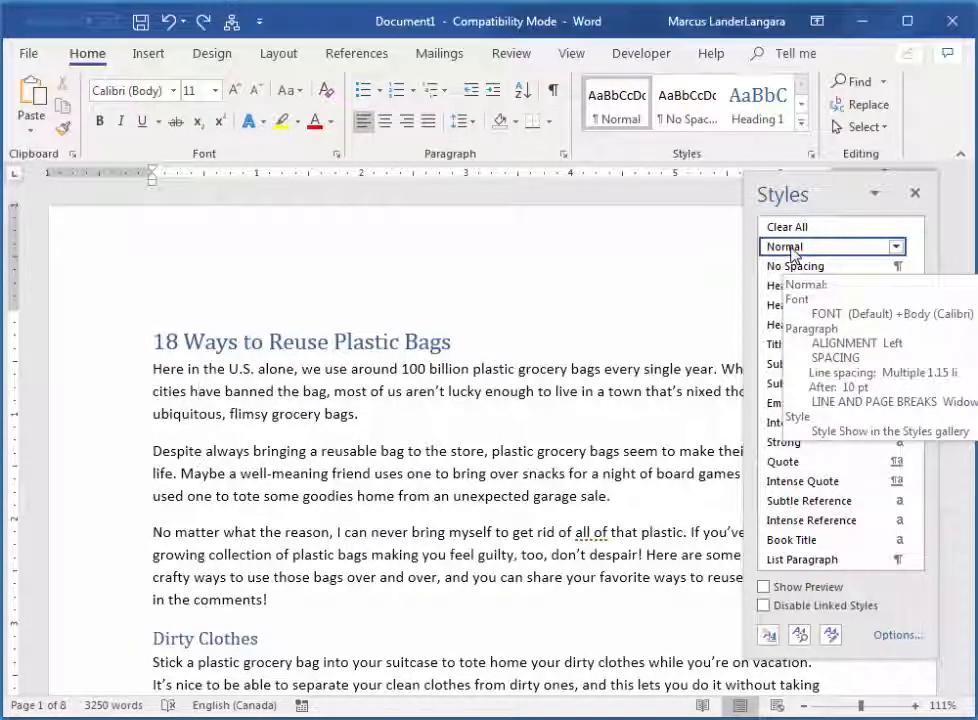
Modify the Normal style's paragraph format to a multiple line spacing of 1.5, and close the styles list.
left_click(896, 248)
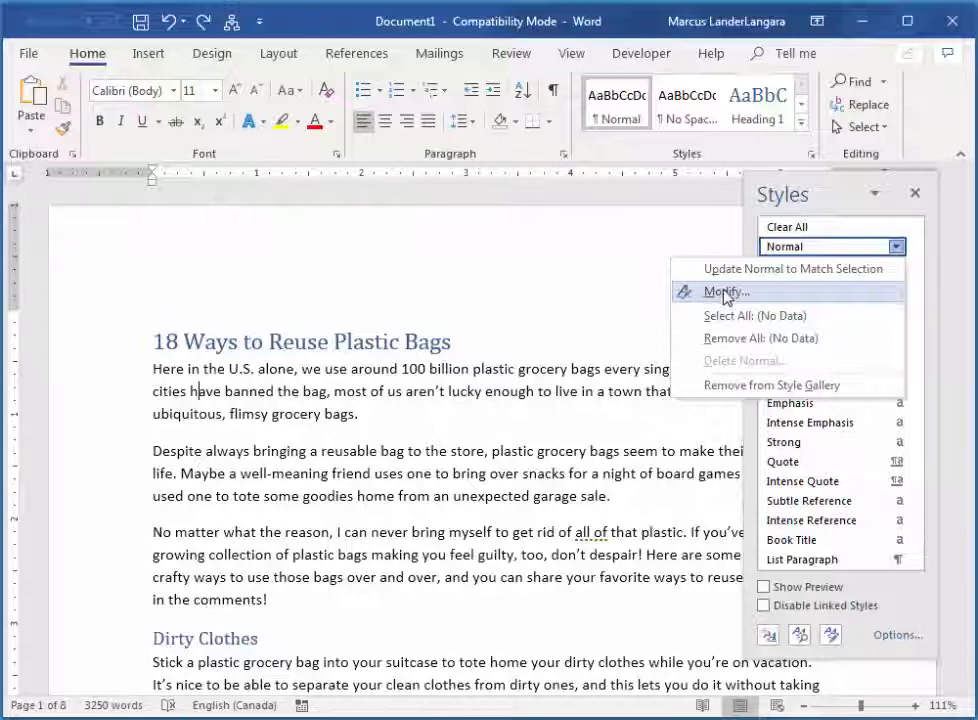
left_click(726, 293)
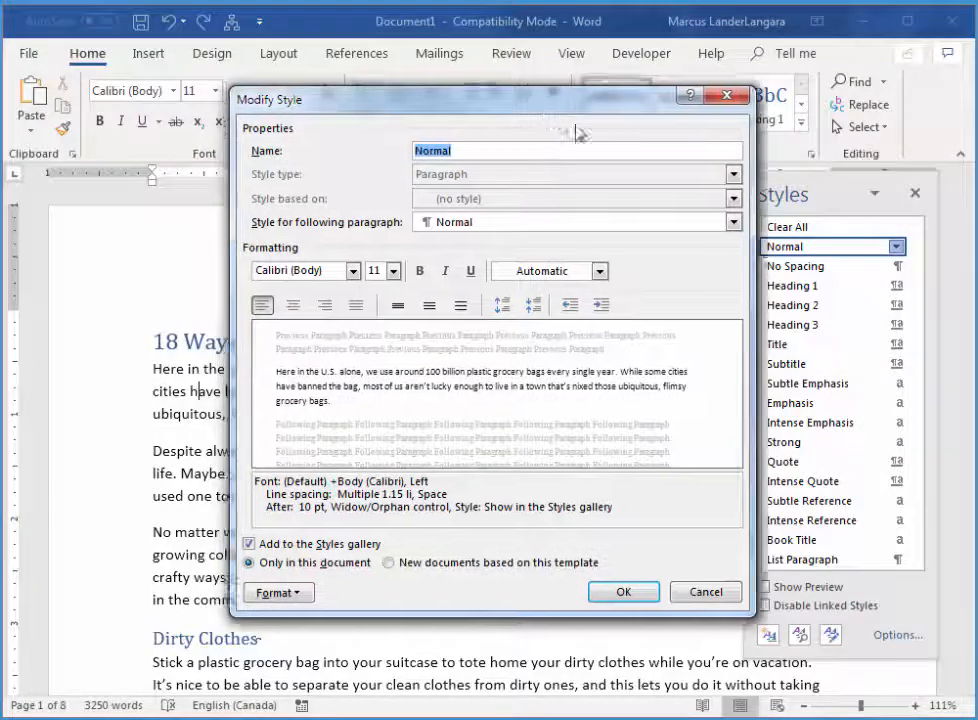
left_click_drag(540, 103, 697, 139)
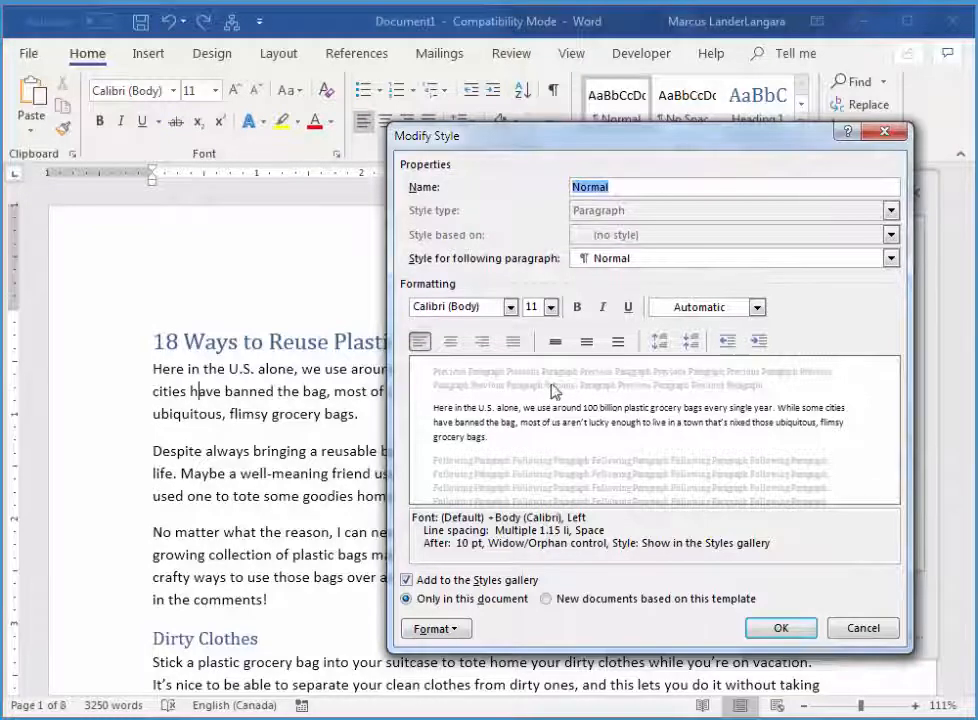
left_click(451, 631)
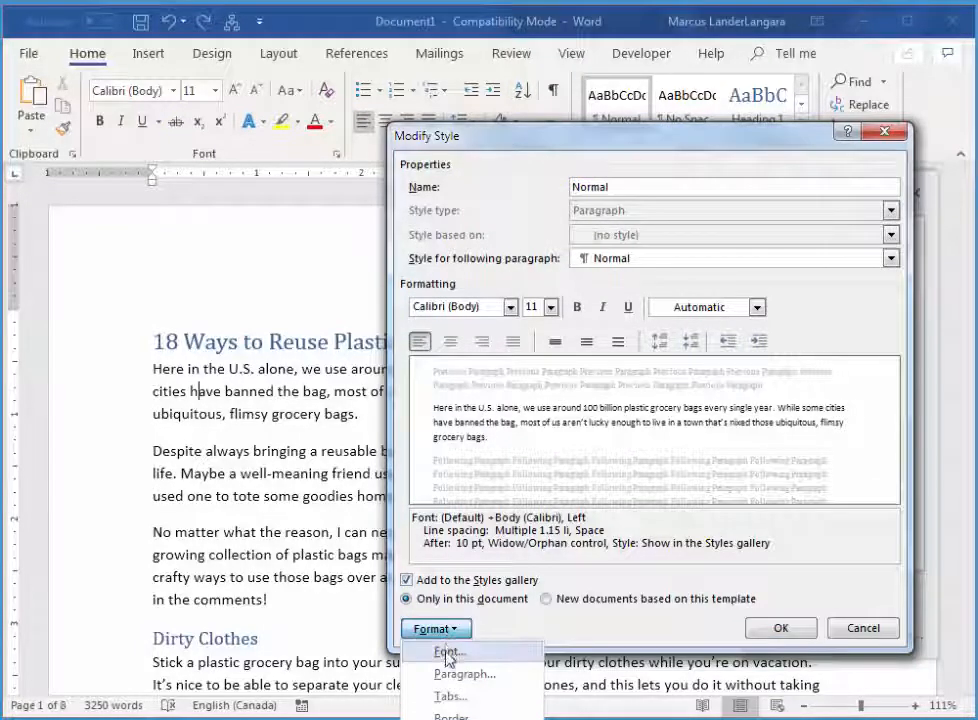
left_click(432, 675)
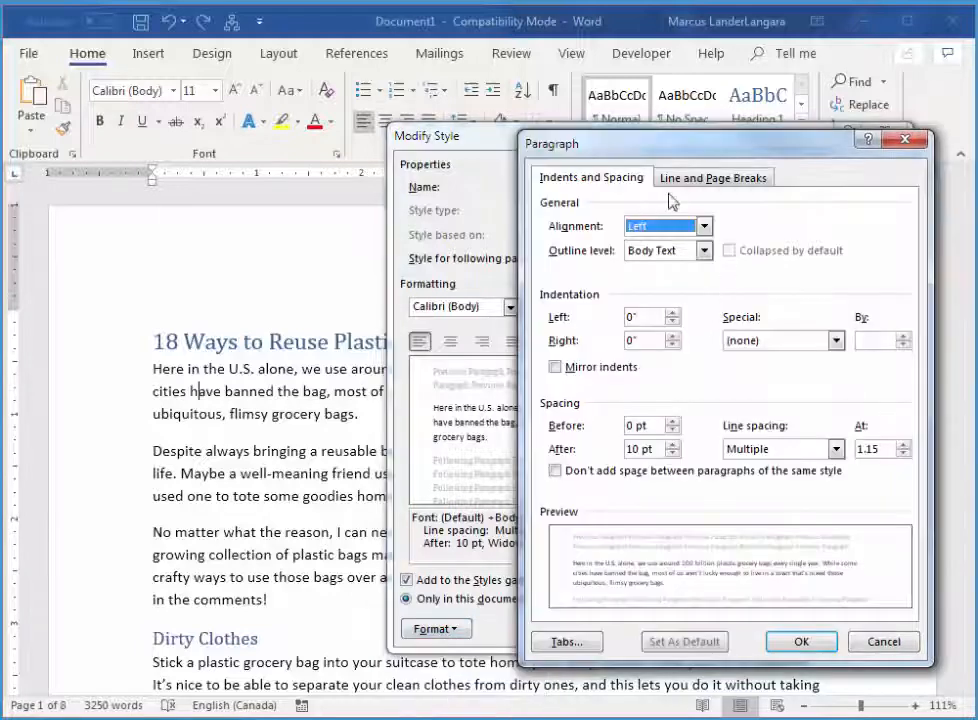
left_click(903, 444)
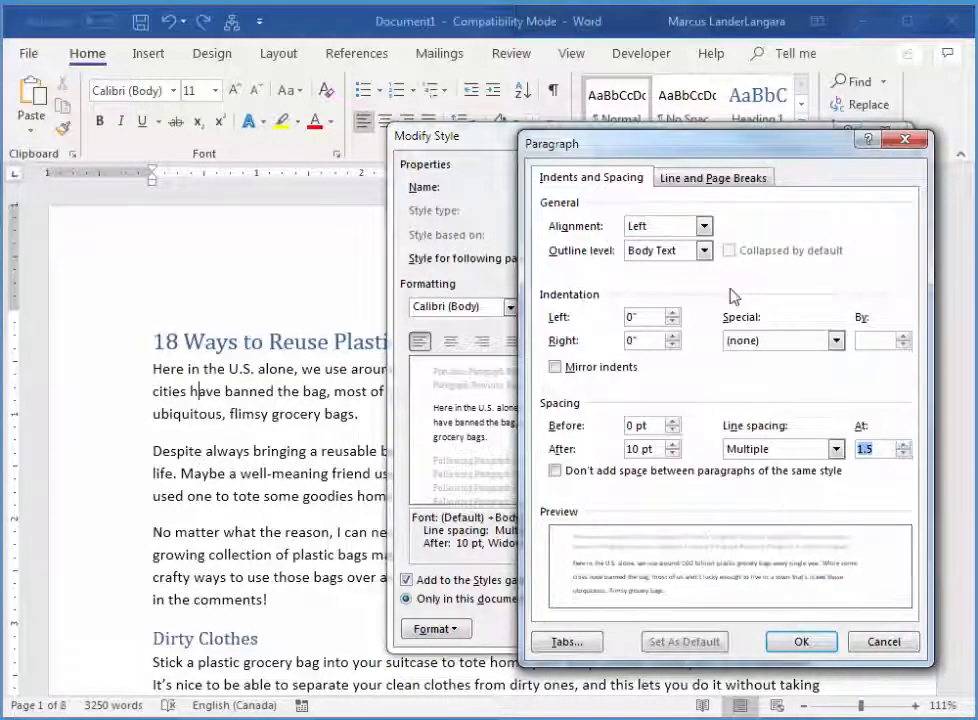
left_click(800, 643)
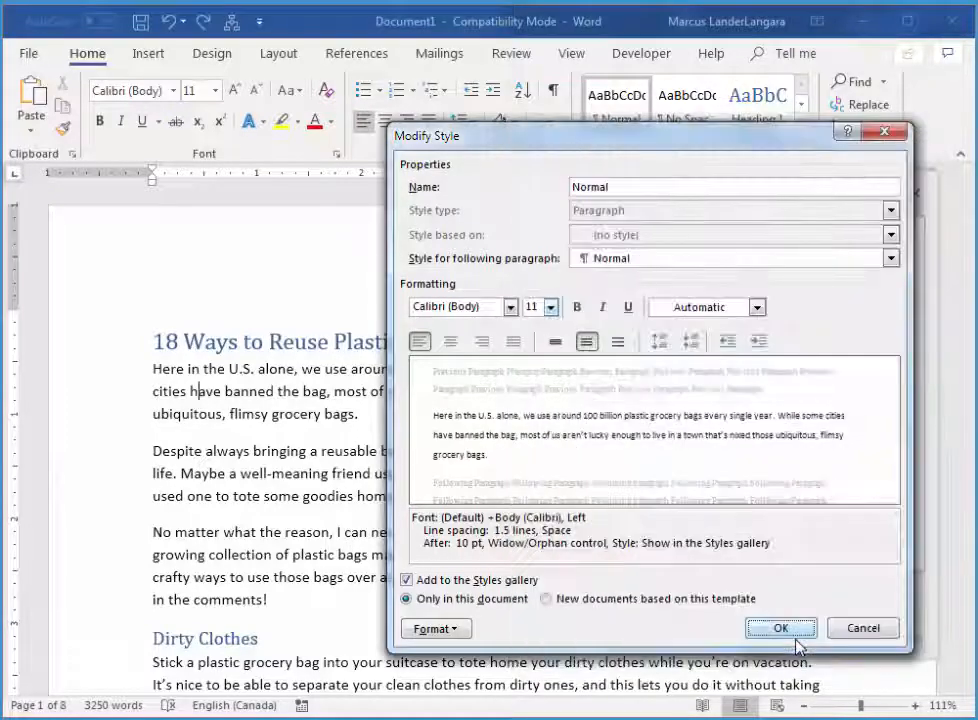
left_click(781, 630)
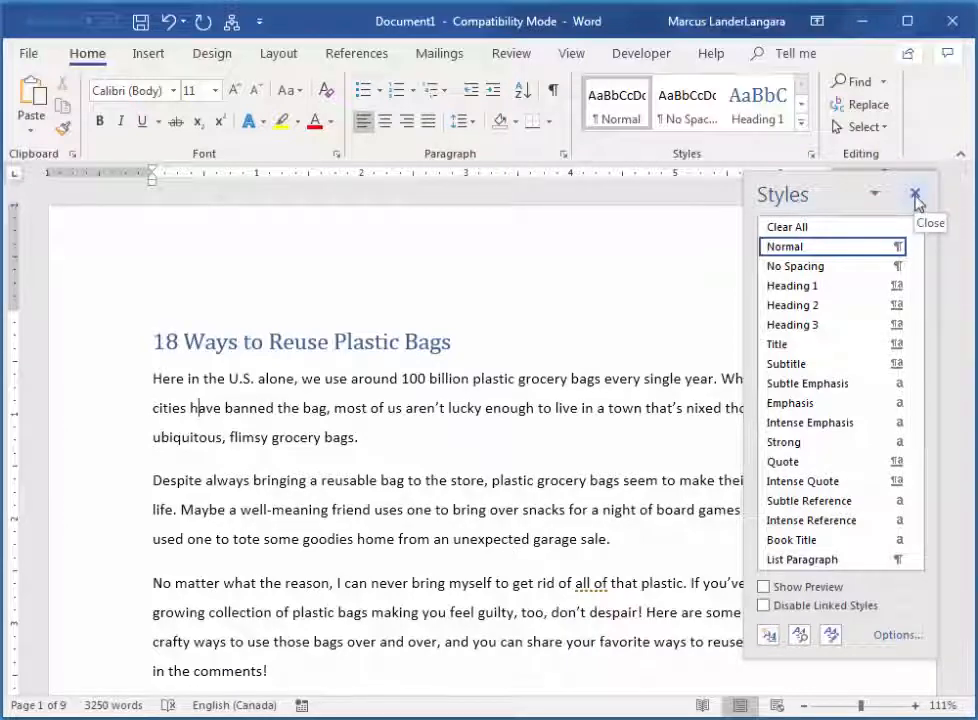
left_click(915, 197)
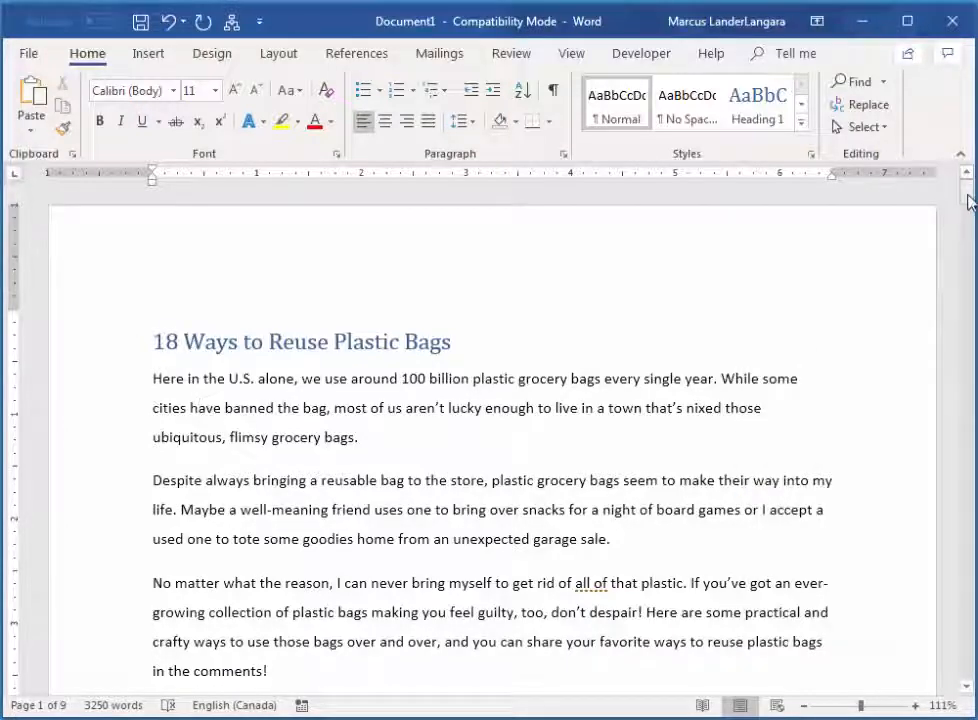
Review the body text spacing in the document, including the start down to the Dirty Clothes section.
mouse_move(968, 200)
left_mouse_down()
mouse_move(967, 485)
mouse_move(967, 185)
left_mouse_up()
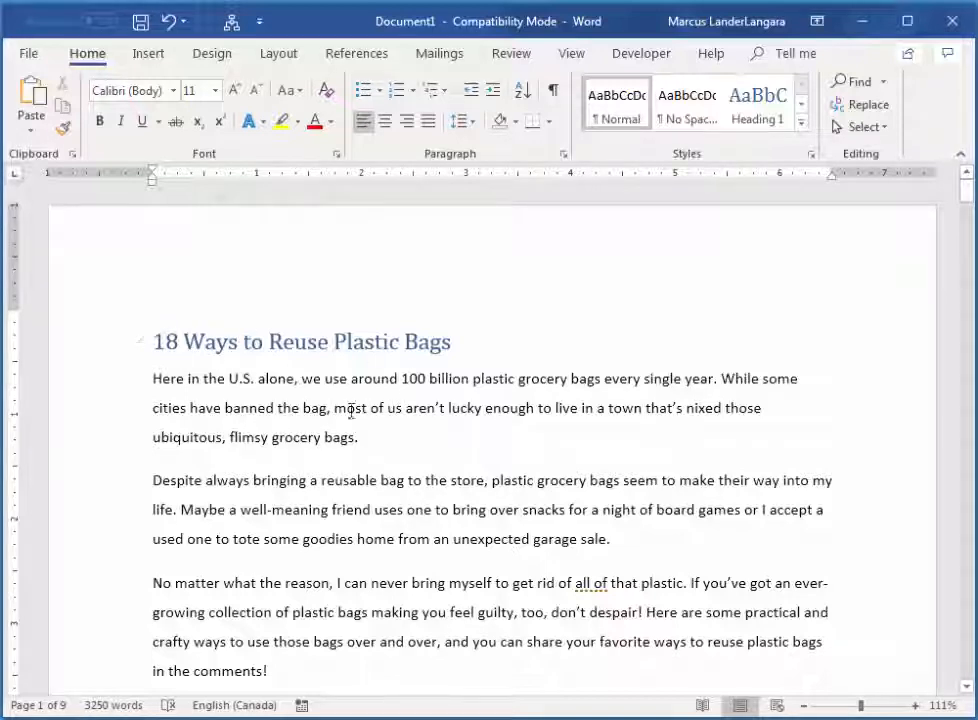
scroll(384, 417, "down", 2)
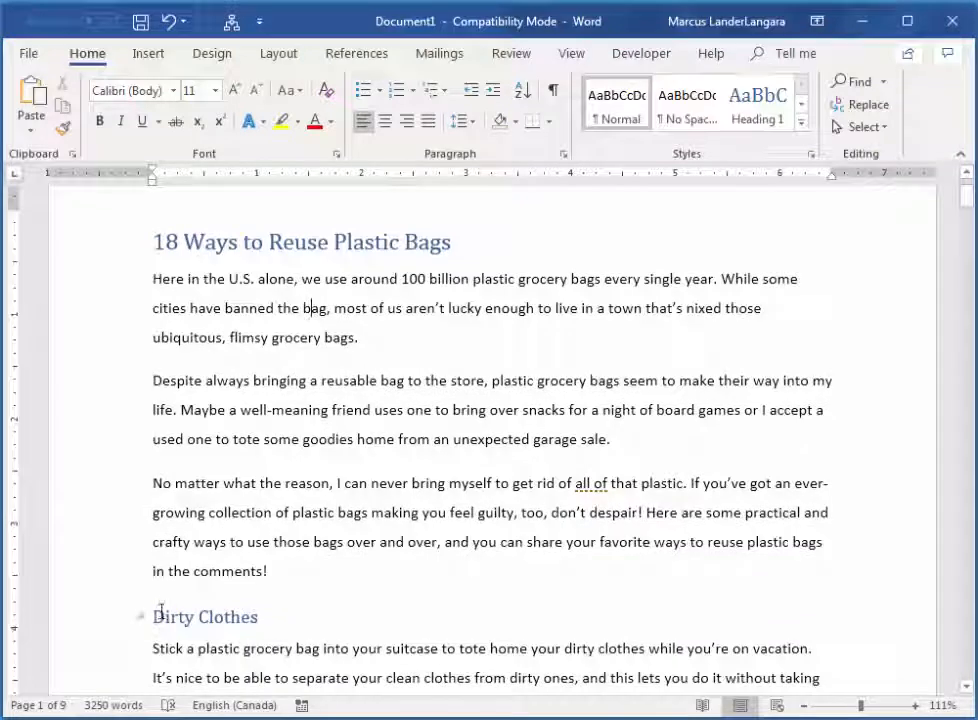
scroll(195, 540, "down", 2)
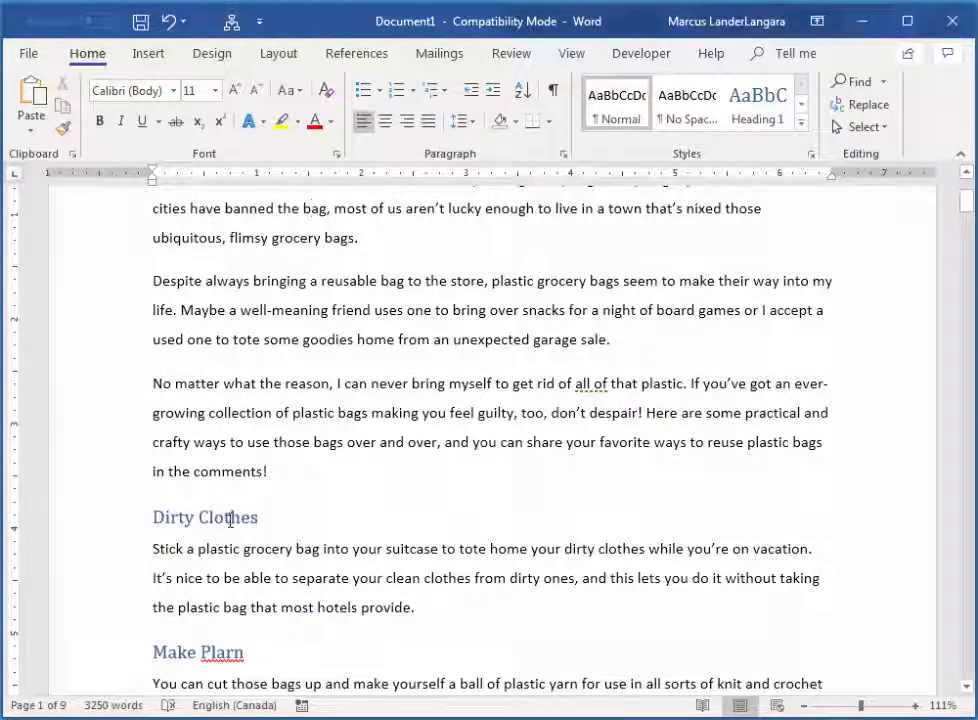
Modify the Heading 2 style, starting from the Dirty Clothes subheading, to use the dark olive green Accent 3 theme colour for its font.
scroll(370, 462, "up", 1)
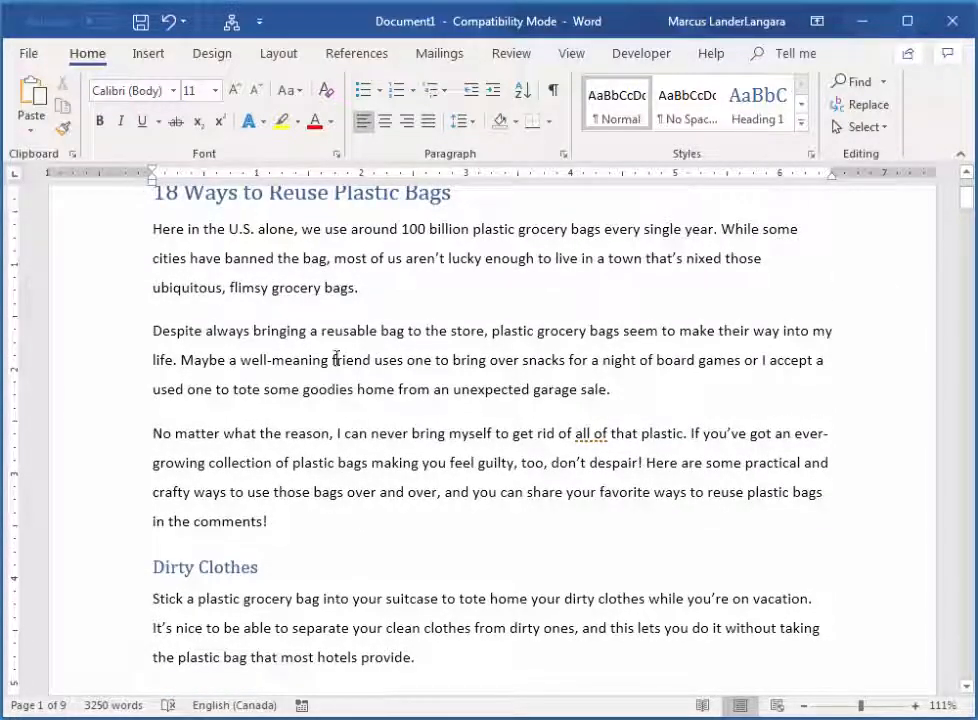
left_click(227, 568)
scroll(549, 530, "down", 5)
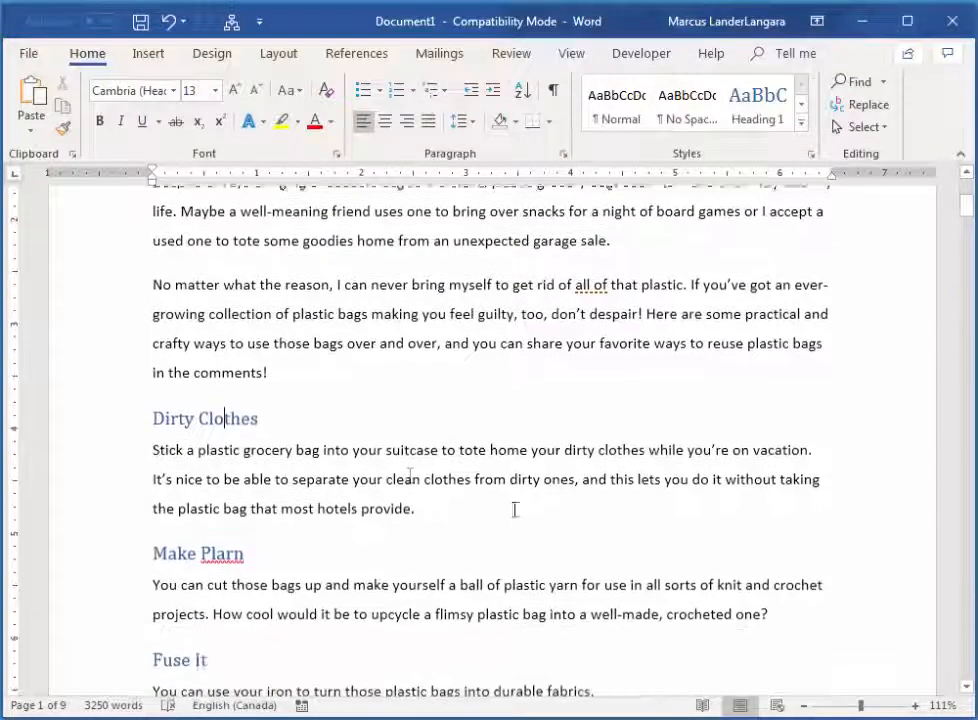
scroll(411, 470, "down", 1)
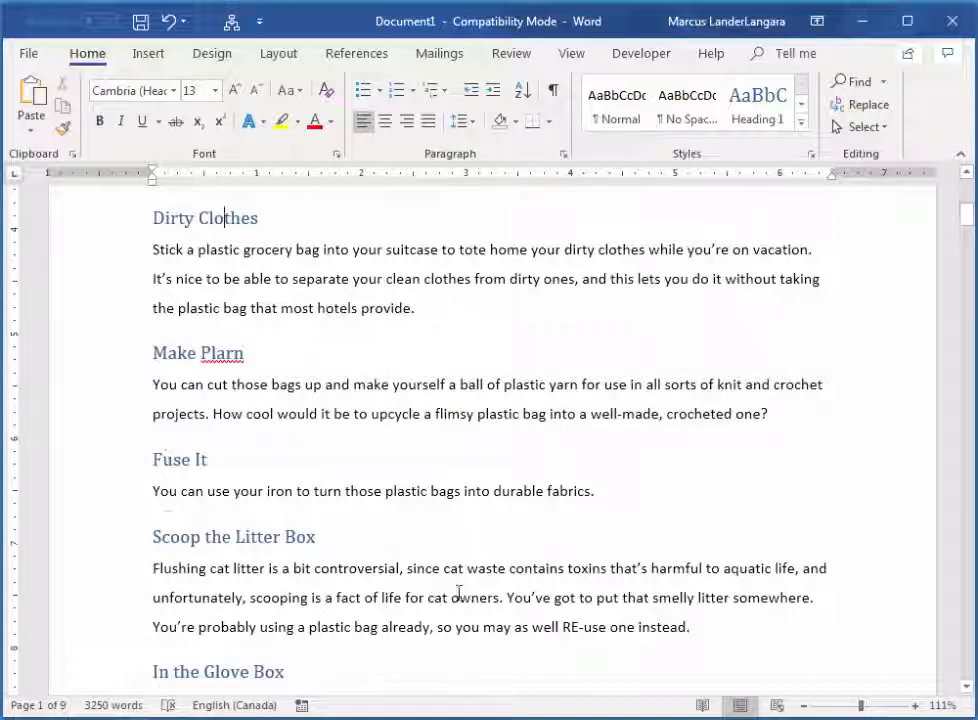
left_click(811, 158)
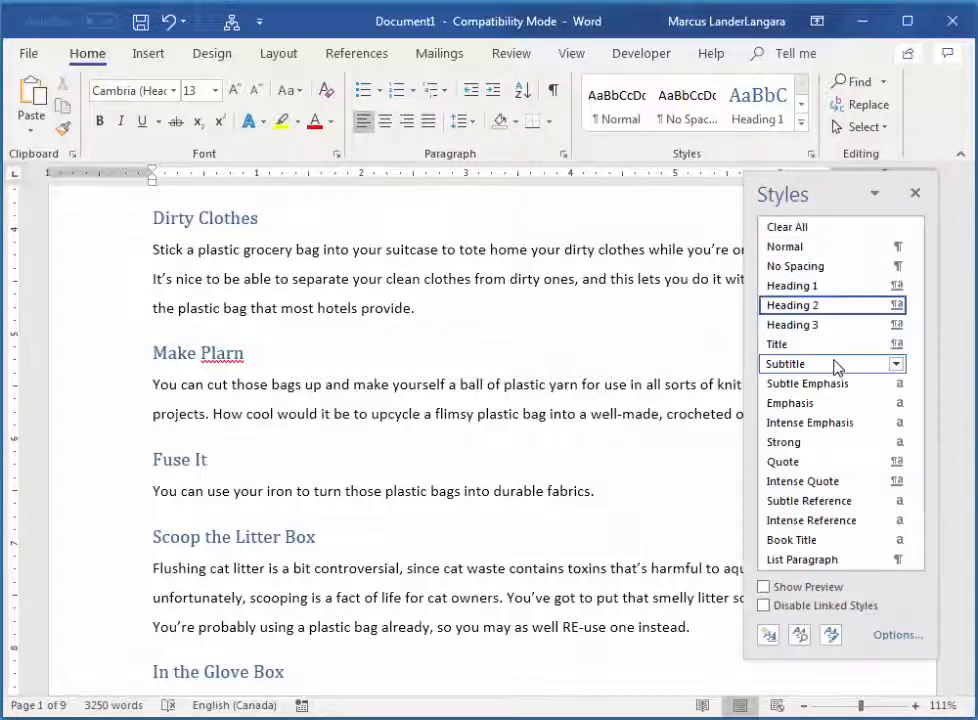
left_click(898, 305)
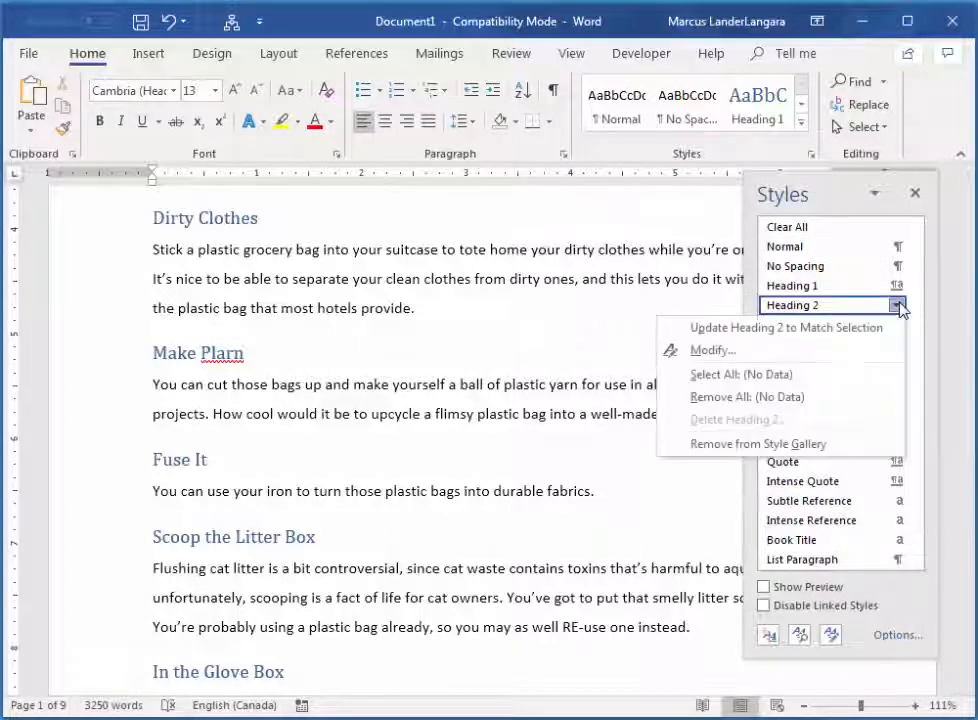
left_click(728, 352)
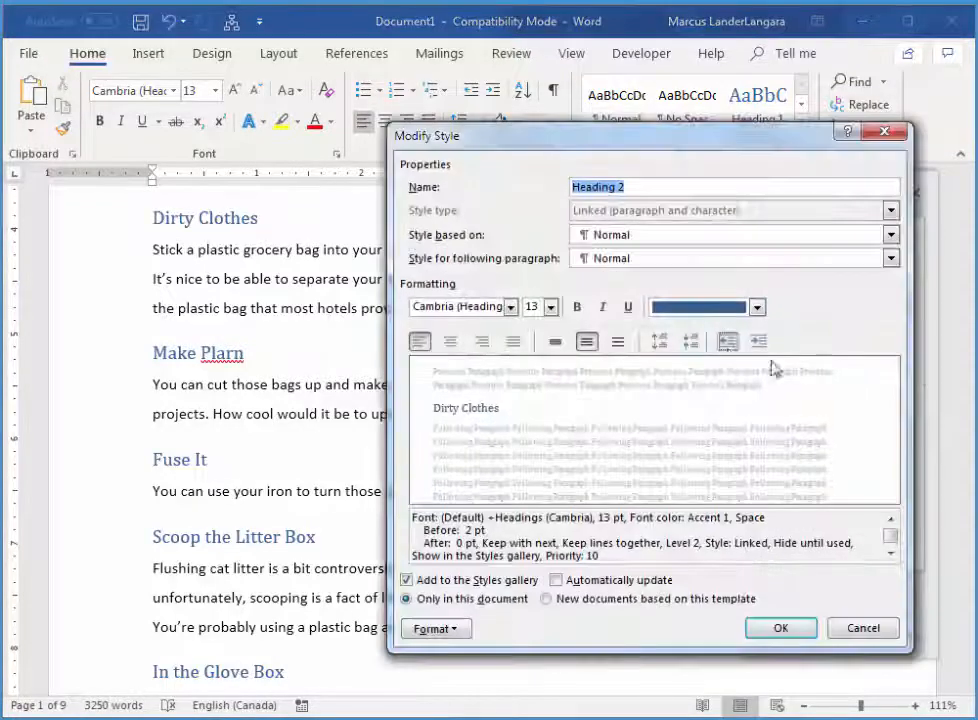
left_click(757, 307)
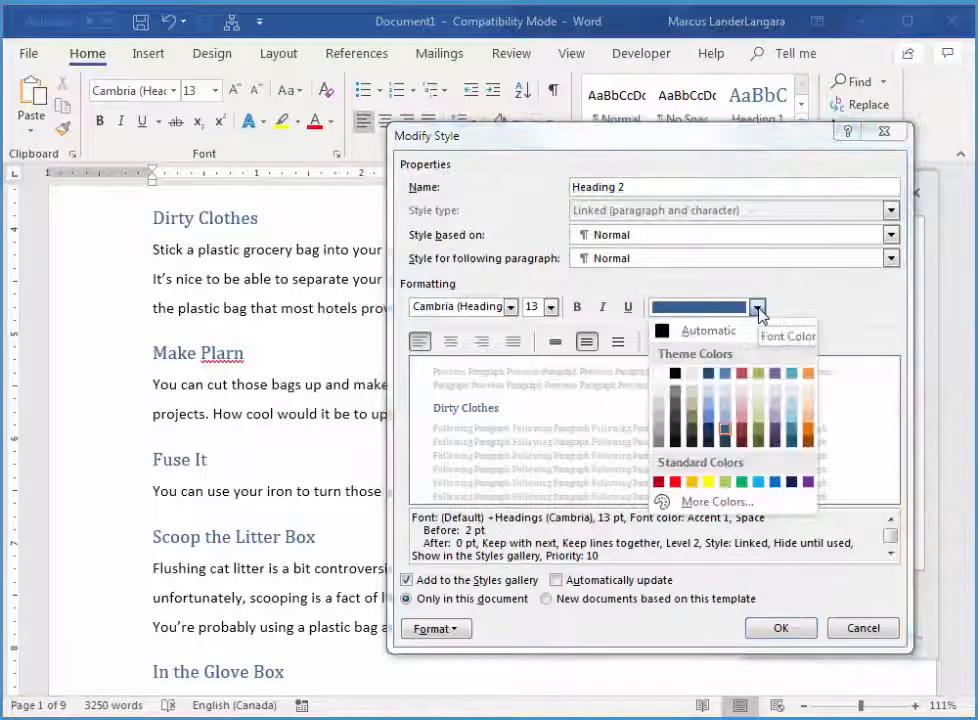
left_click(757, 440)
left_click(790, 630)
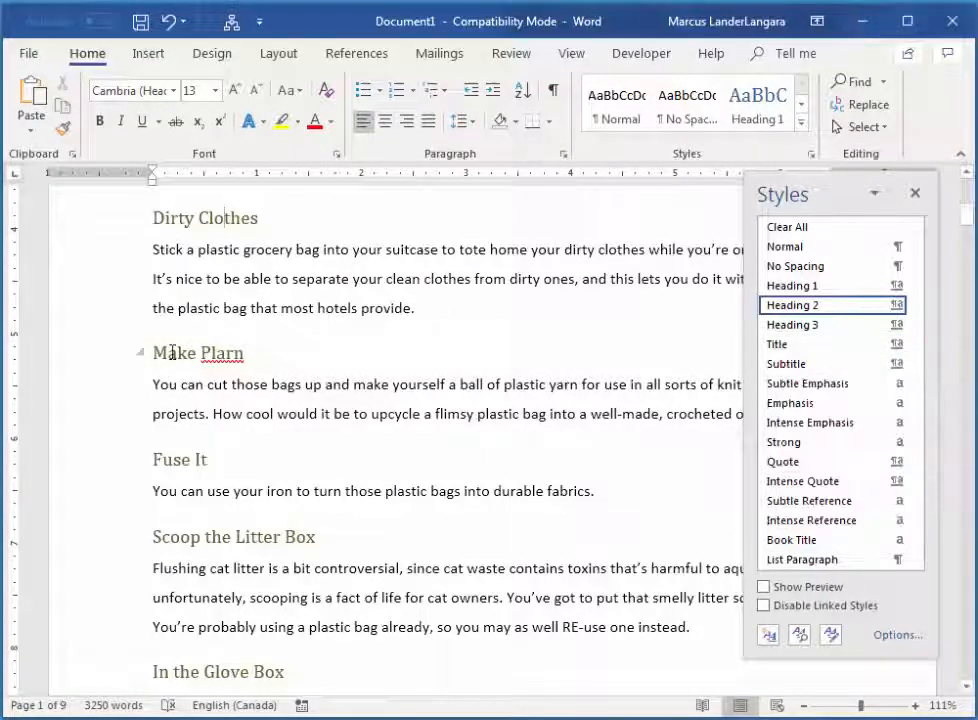
Add the 1., 2., 3. numbering format to the Heading 2 style, and close the styles list.
left_click(898, 306)
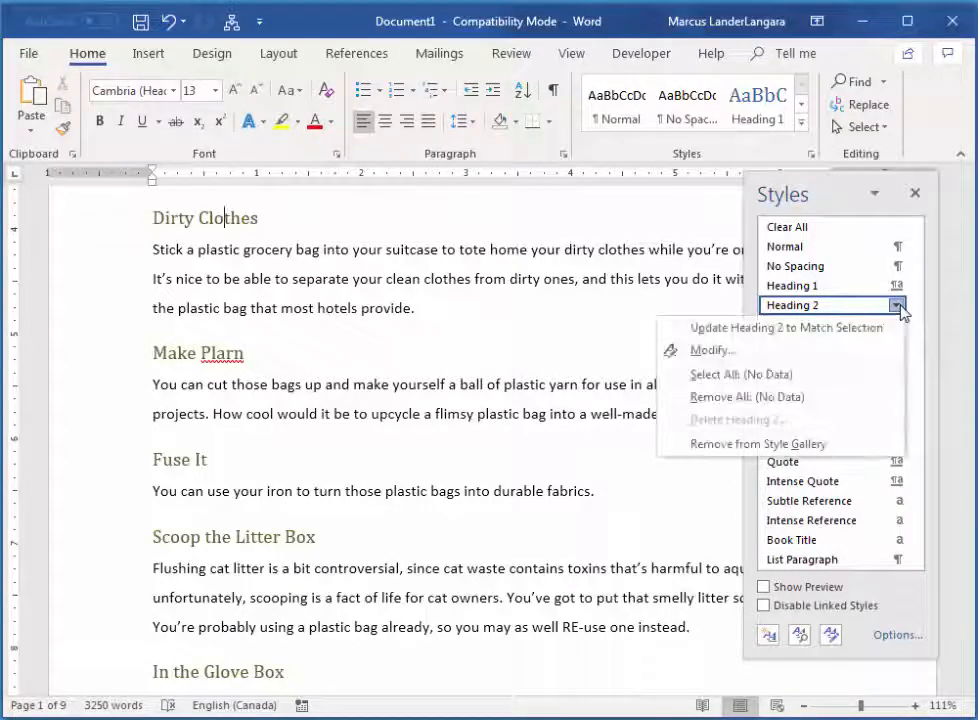
left_click(716, 352)
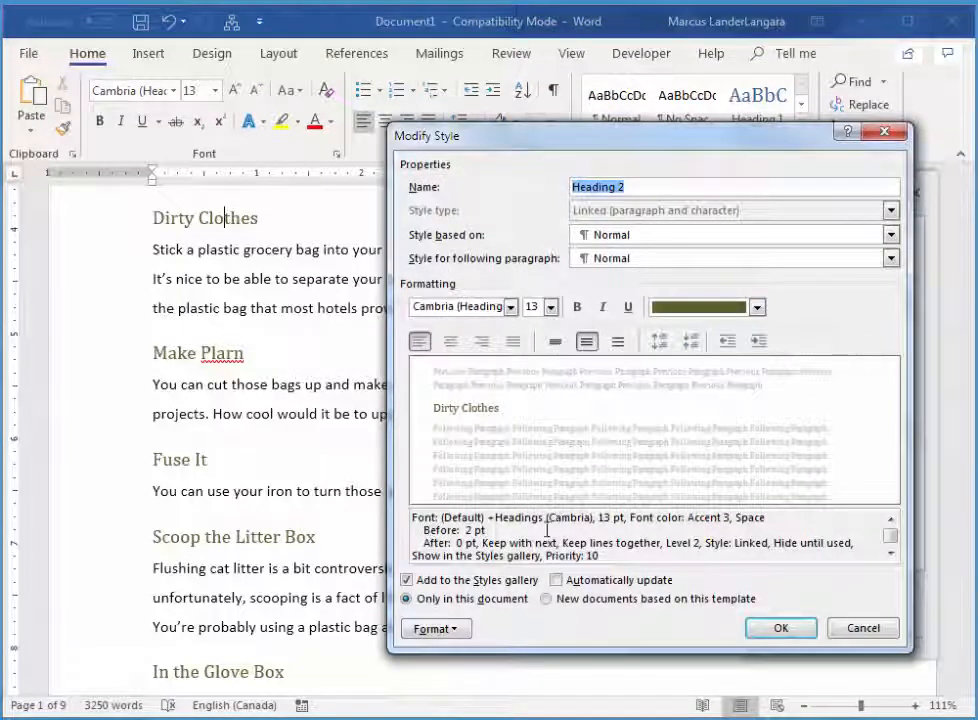
left_click(447, 631)
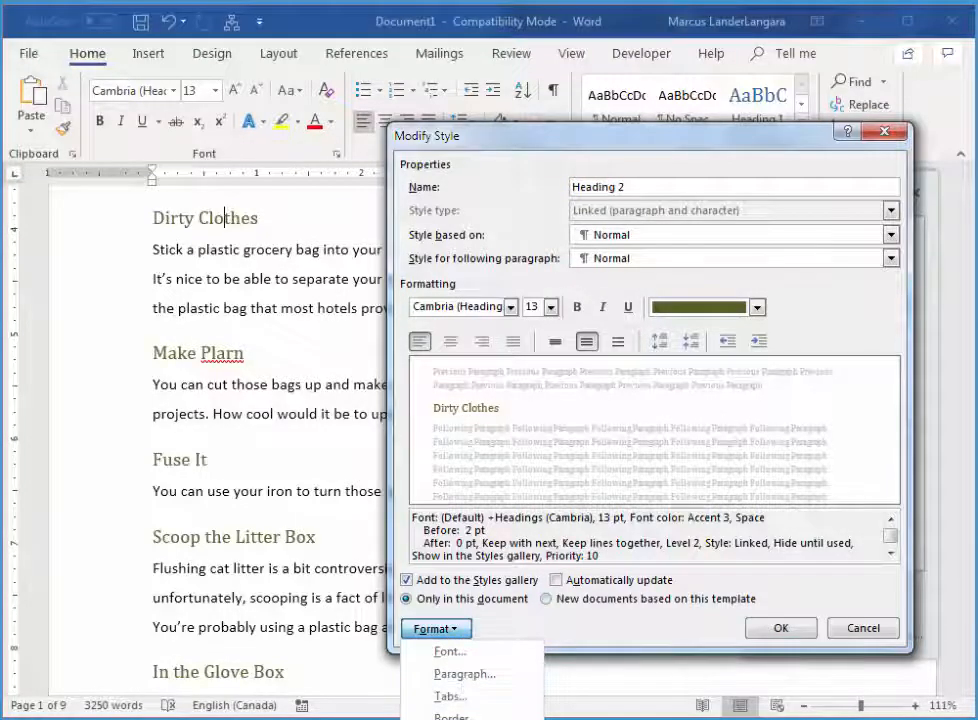
left_click(463, 719)
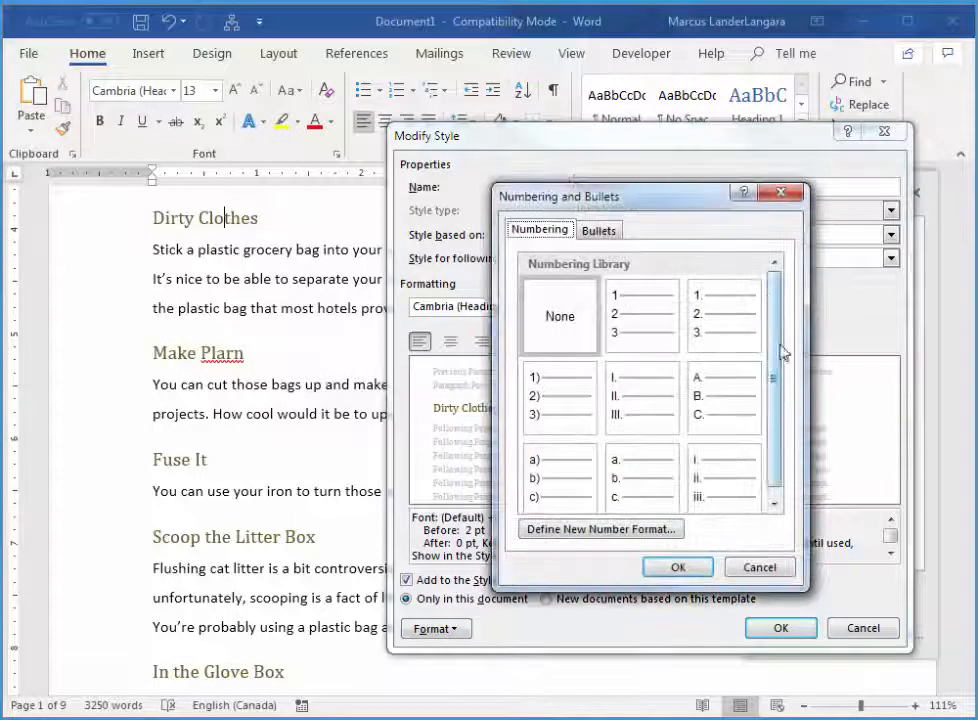
left_click(722, 325)
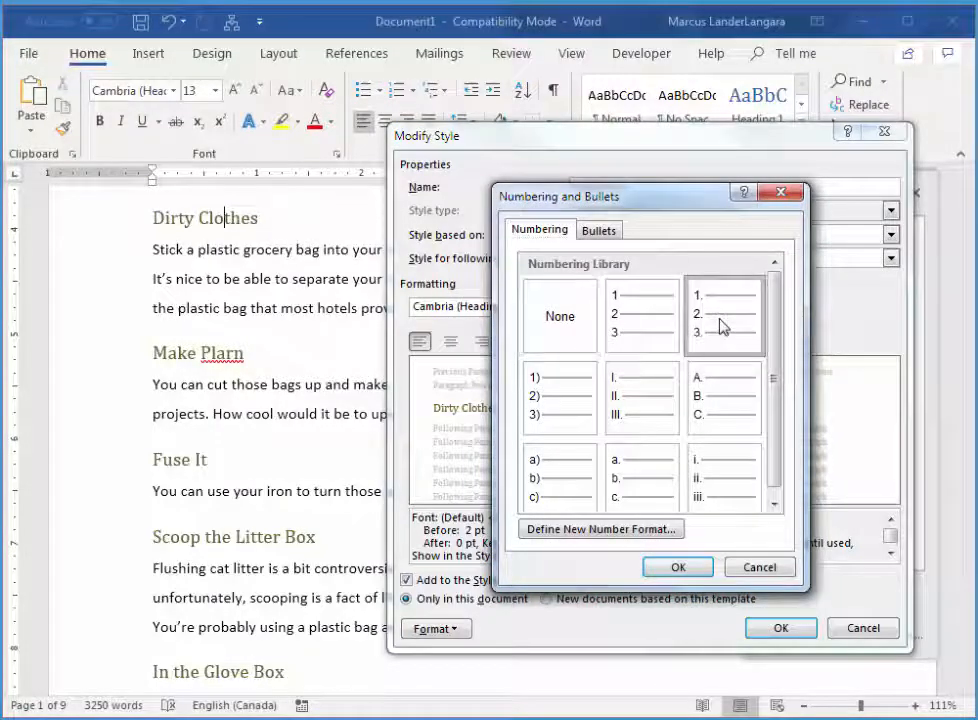
left_click(672, 568)
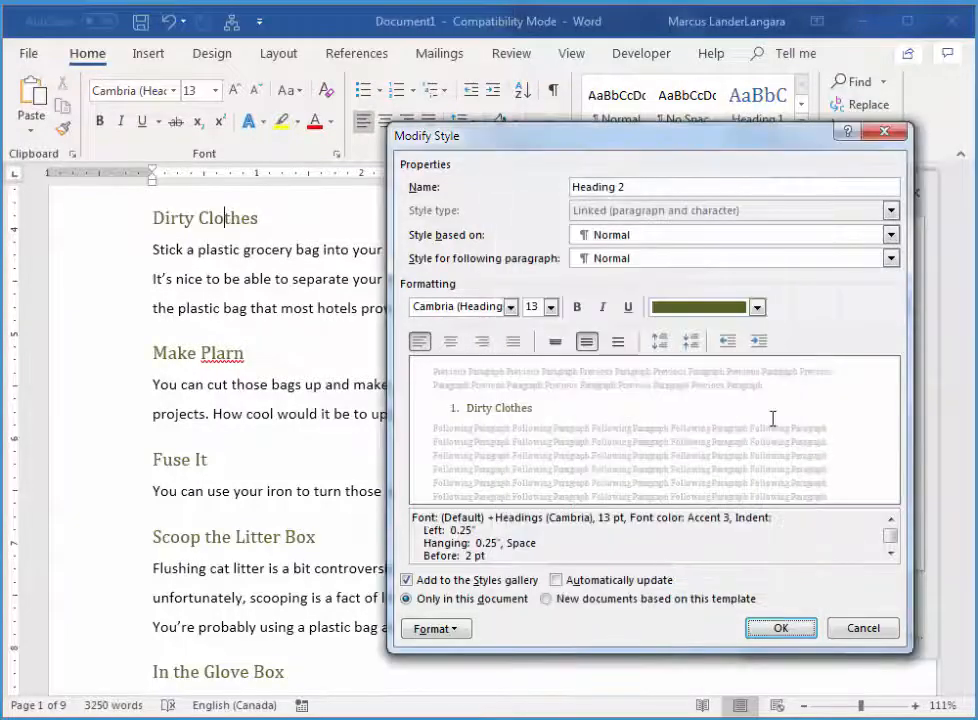
left_click(786, 629)
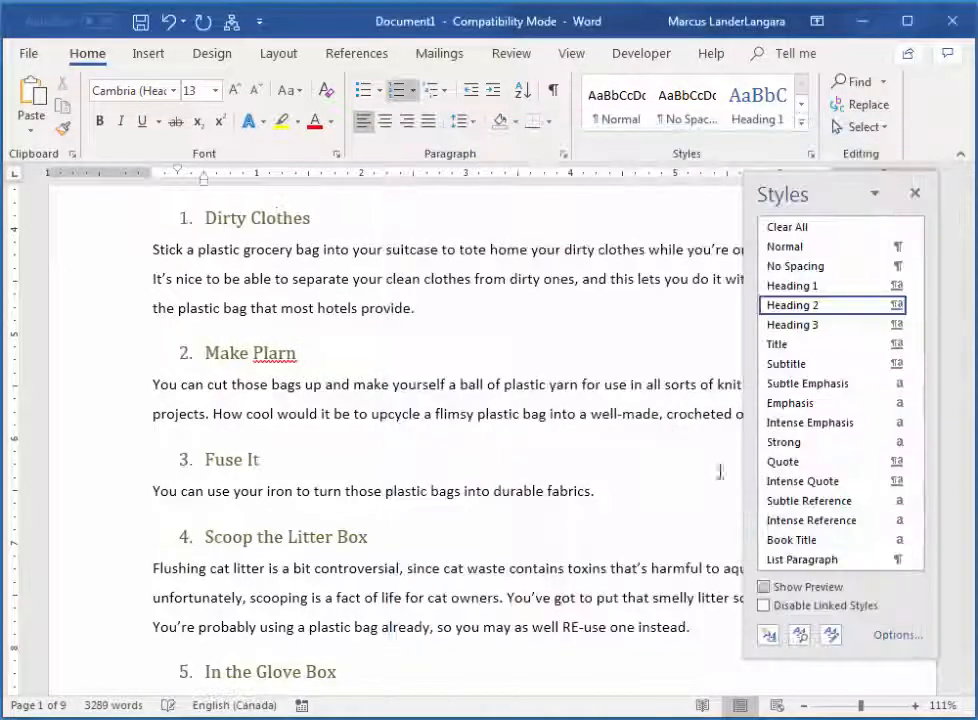
left_click(914, 193)
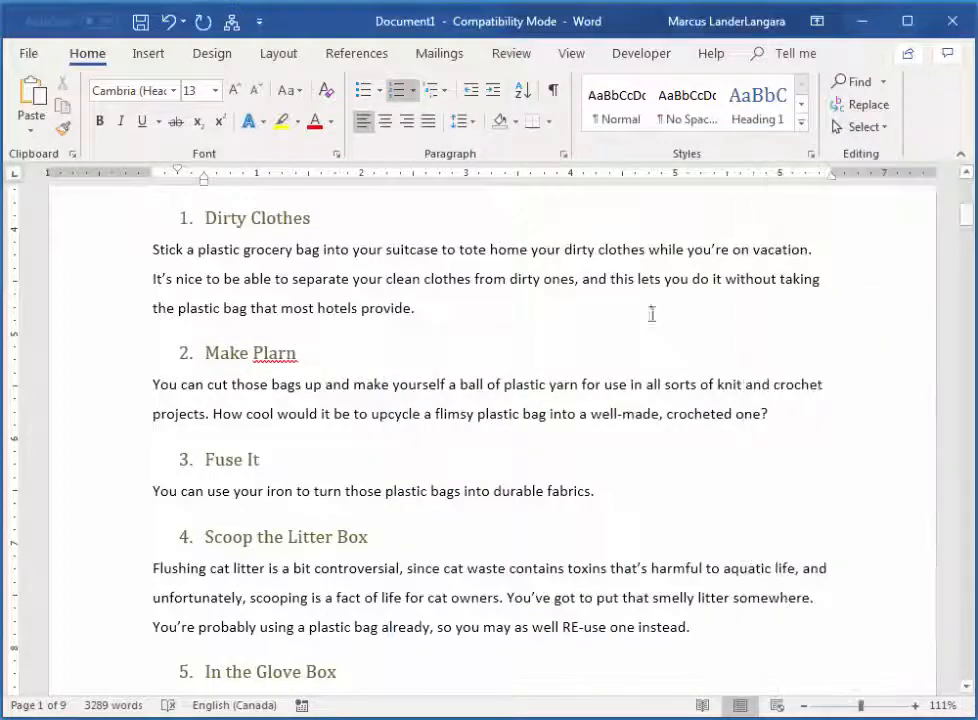
Examine the subheading numbering through the first article and into The 7 Germiest Public Places, down to Restaurant menus.
scroll(461, 268, "down", 5)
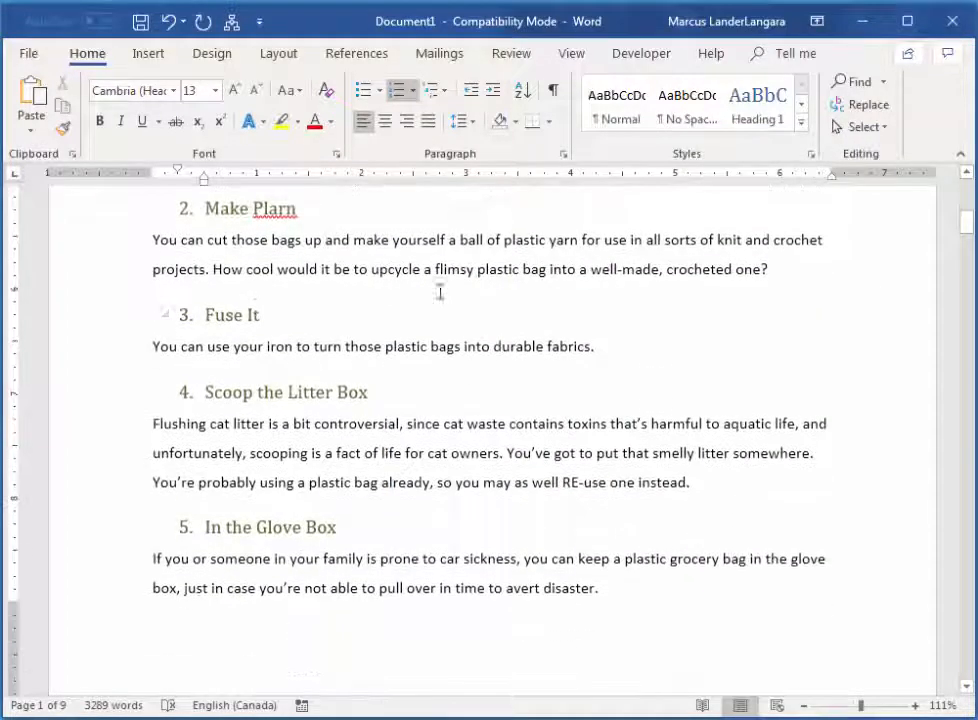
scroll(300, 302, "down", 2)
scroll(295, 340, "up", 6)
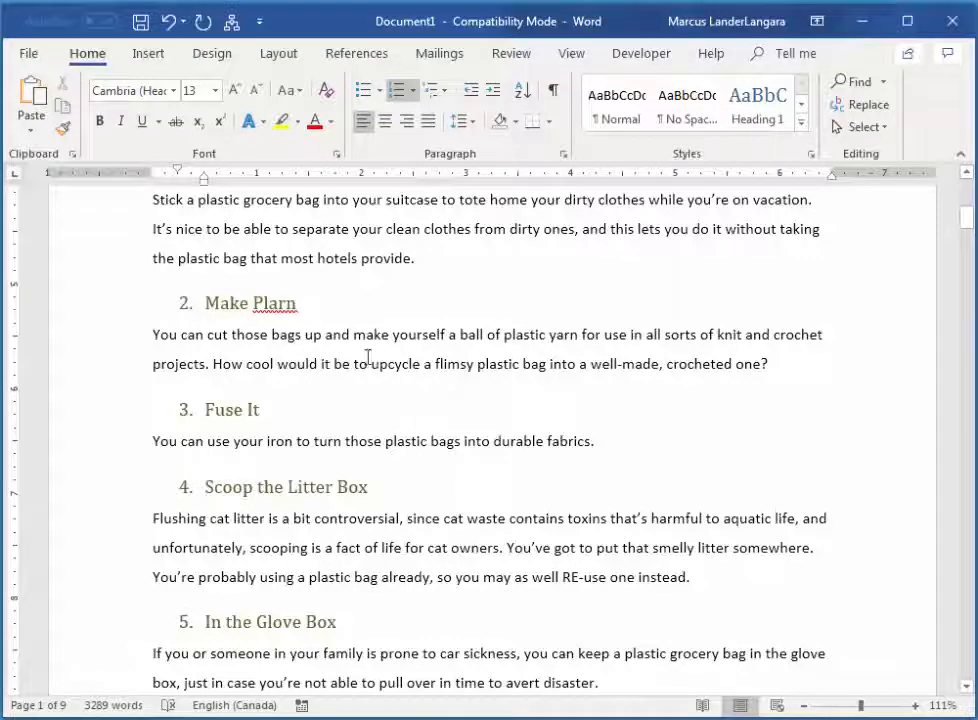
scroll(260, 279, "down", 1)
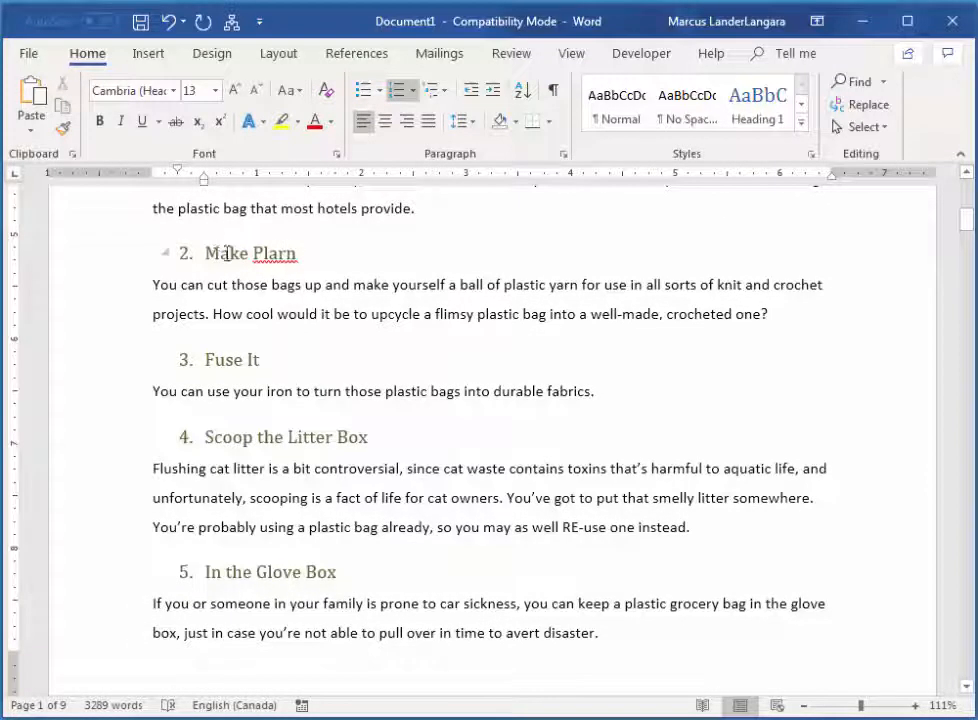
scroll(408, 327, "down", 13)
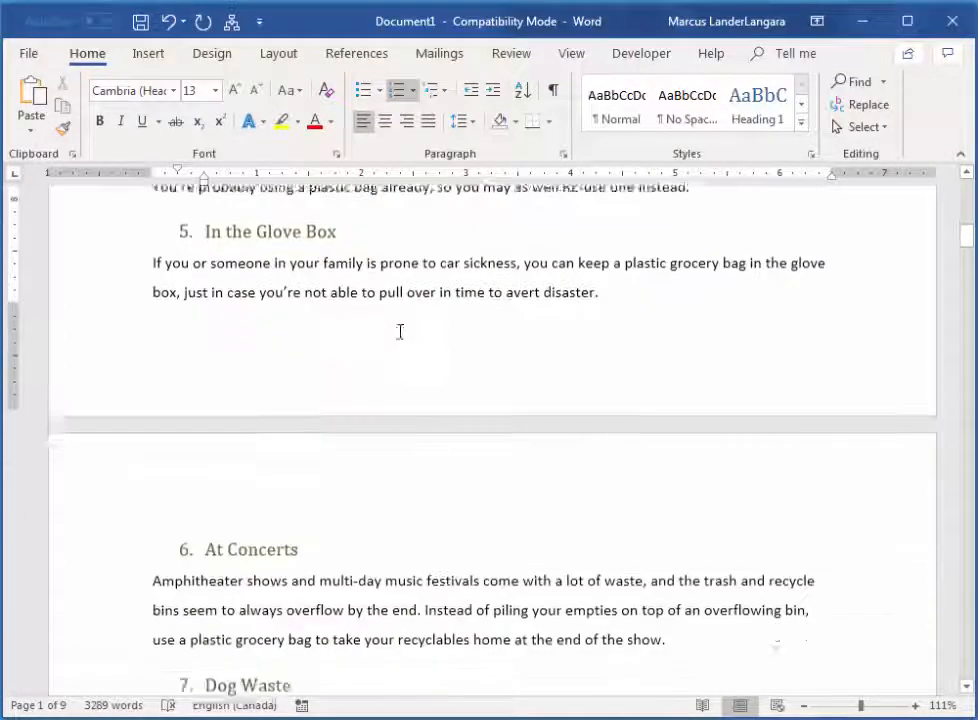
scroll(408, 327, "down", 11)
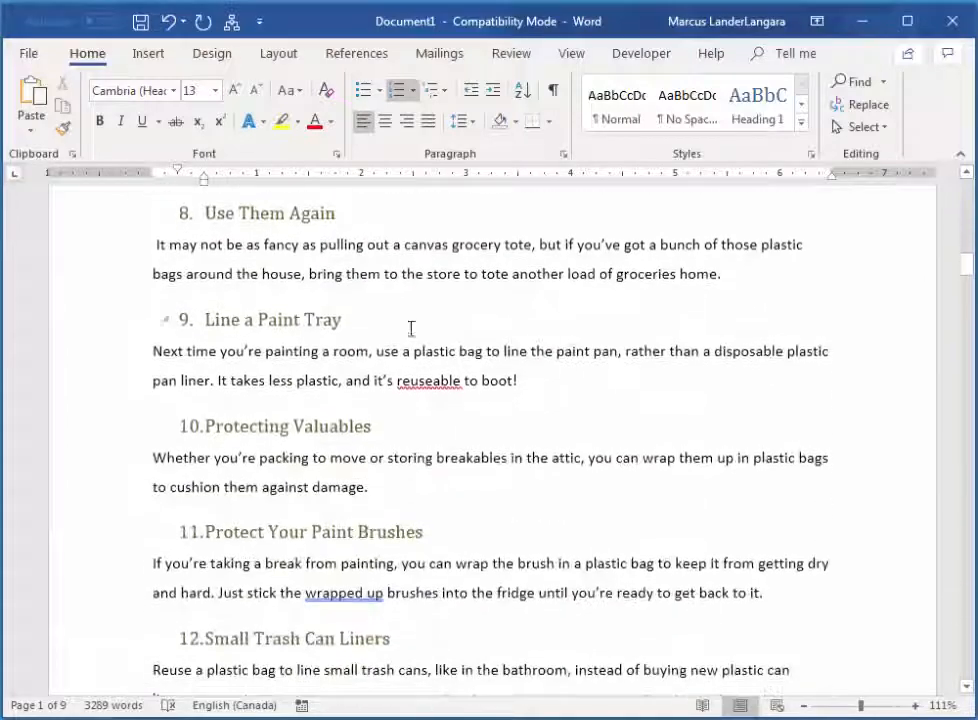
scroll(417, 327, "down", 9)
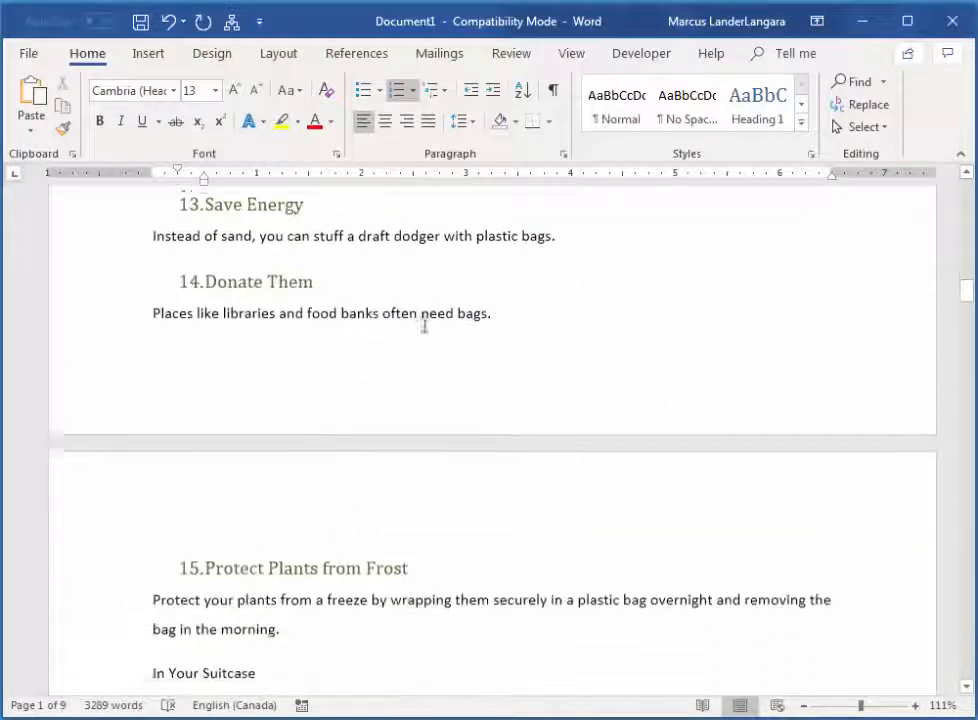
scroll(424, 324, "down", 10)
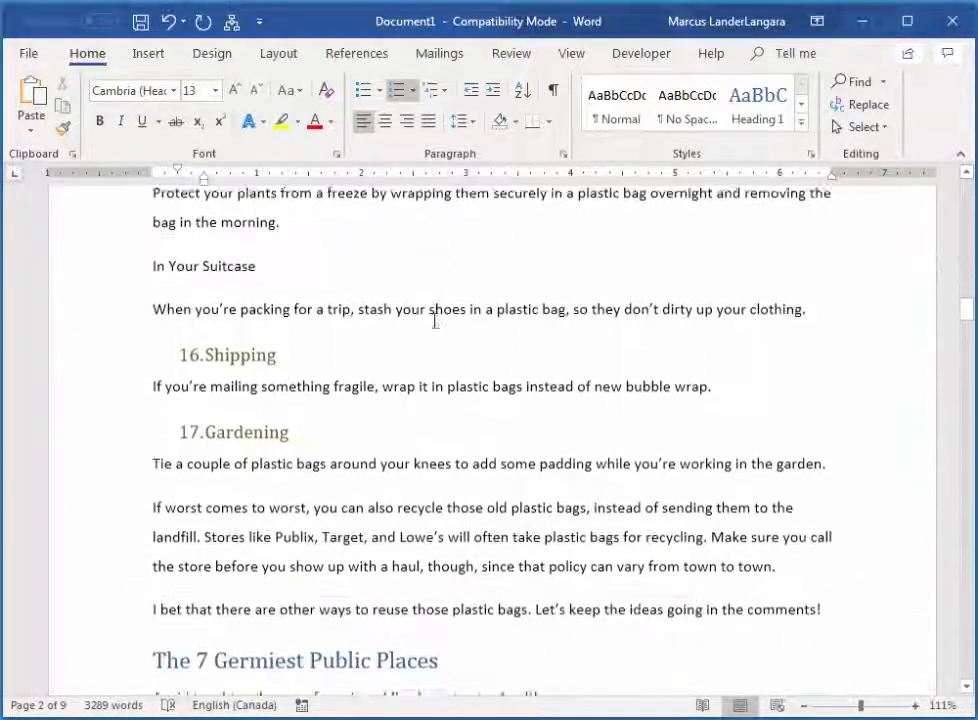
scroll(436, 321, "down", 2)
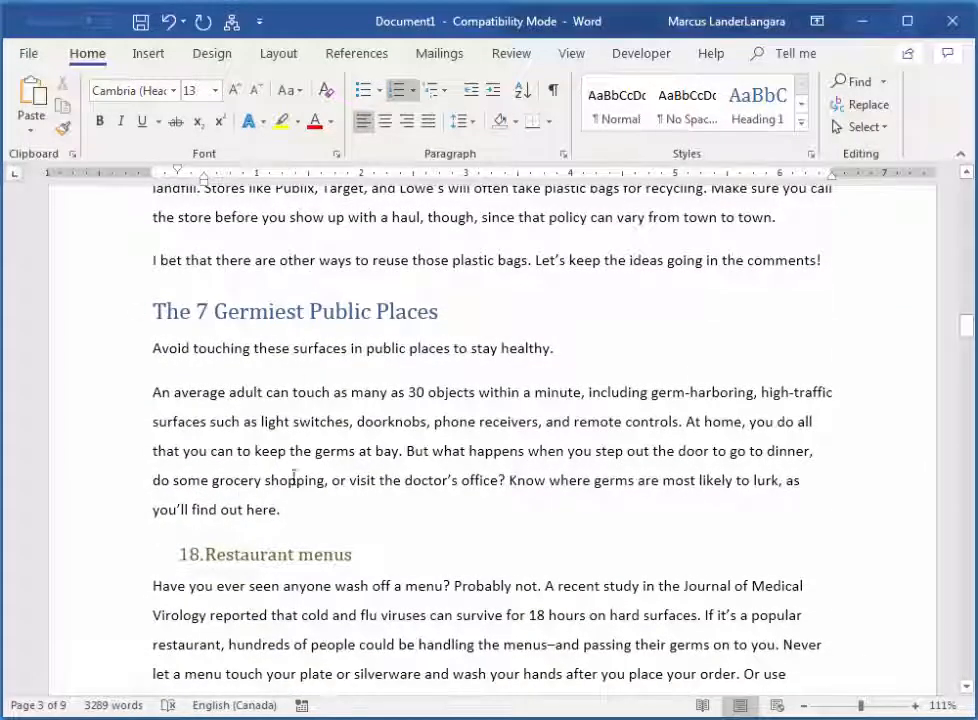
scroll(389, 454, "down", 2)
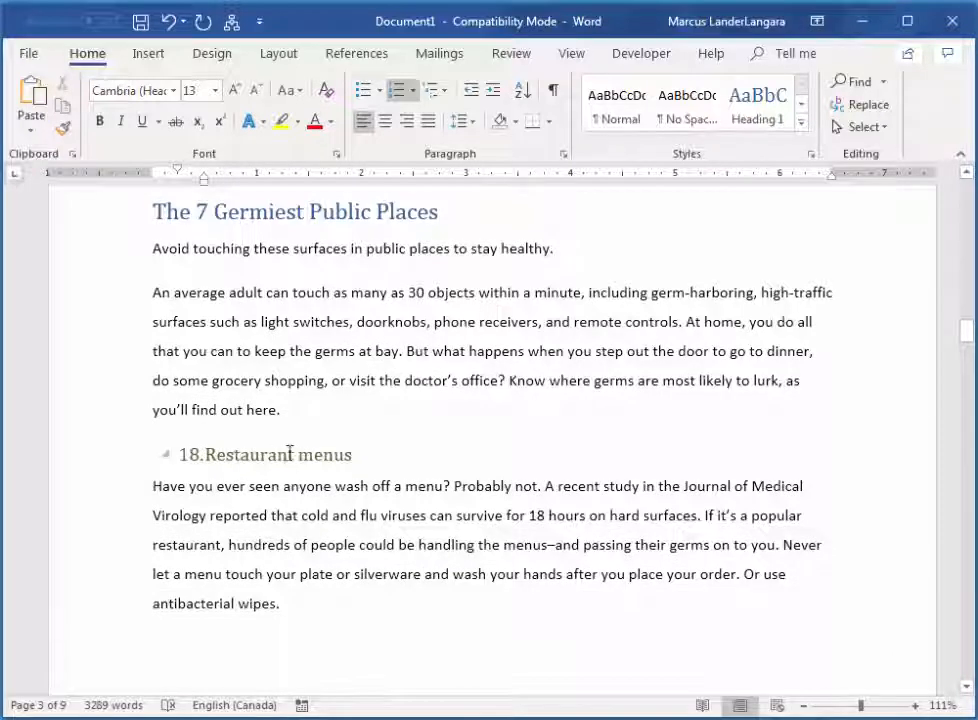
Start a new numbered list at 1 from the Restaurant menus subheading, accepting the update of the Heading 2 style.
left_click(234, 456)
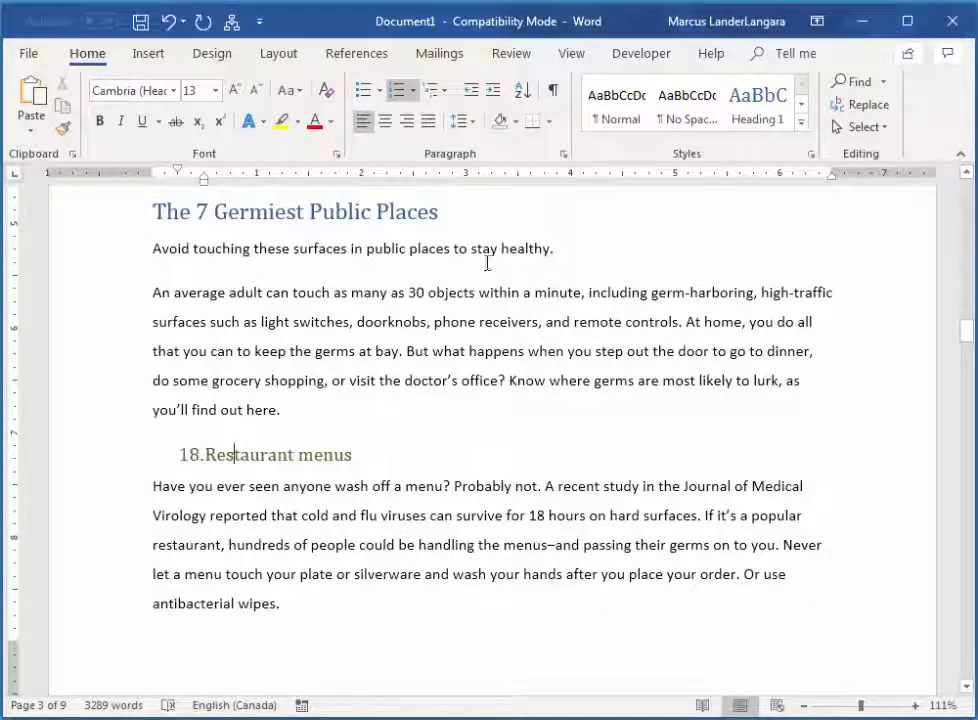
left_click(416, 92)
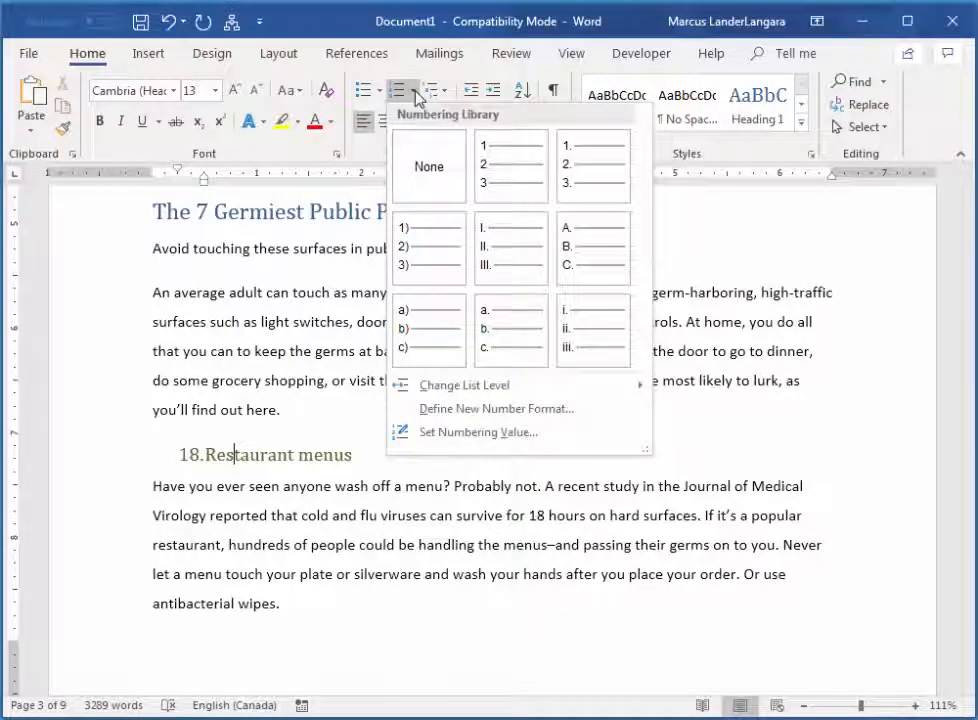
left_click(458, 433)
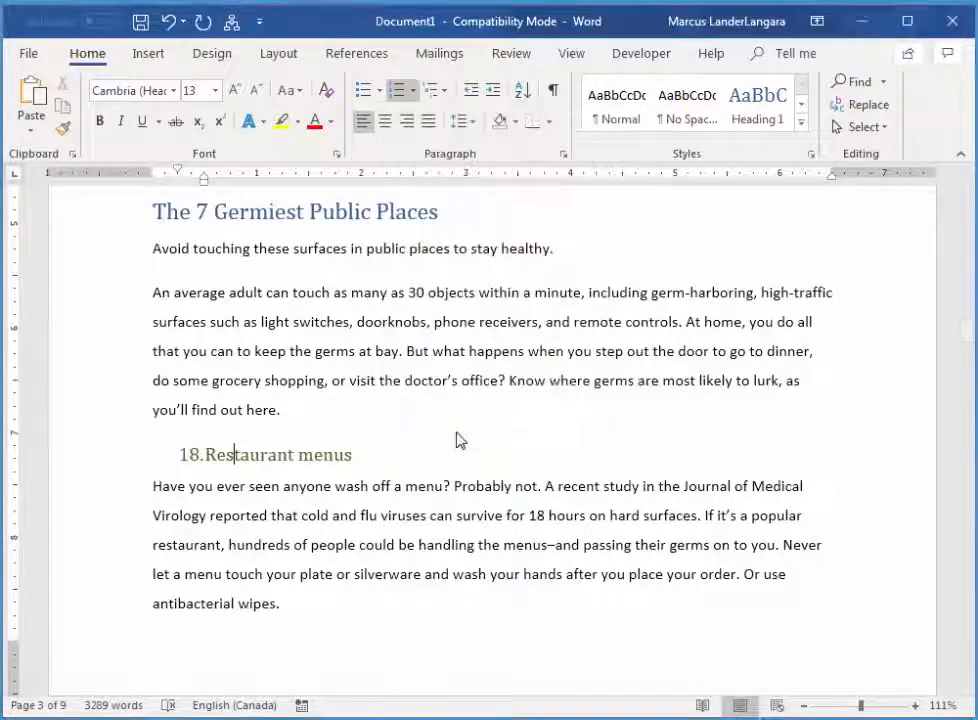
left_click_drag(431, 383, 403, 377)
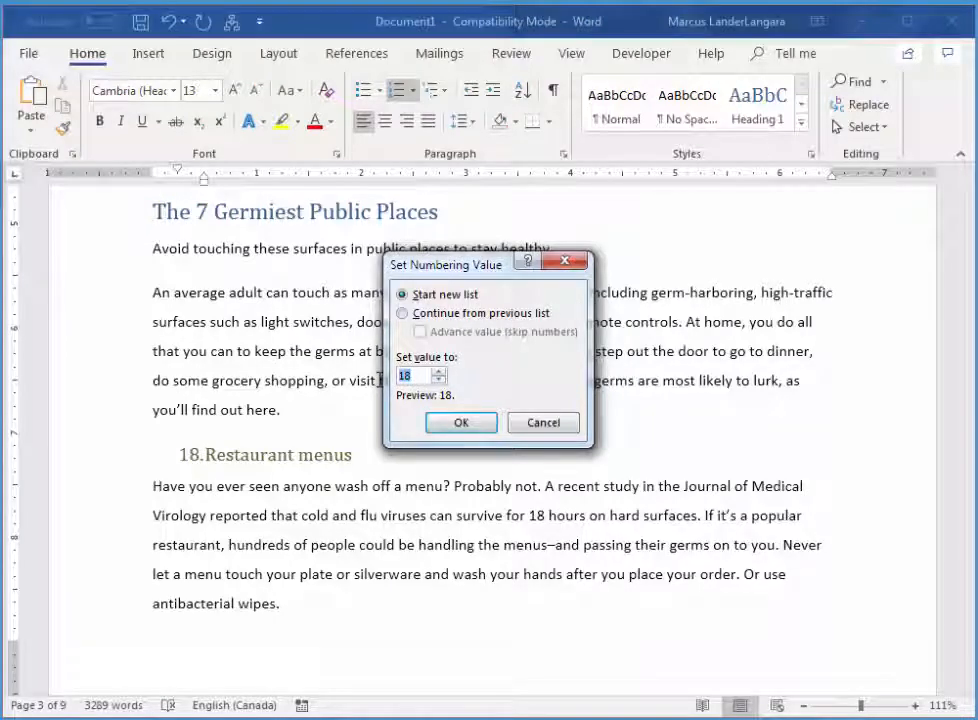
type("1")
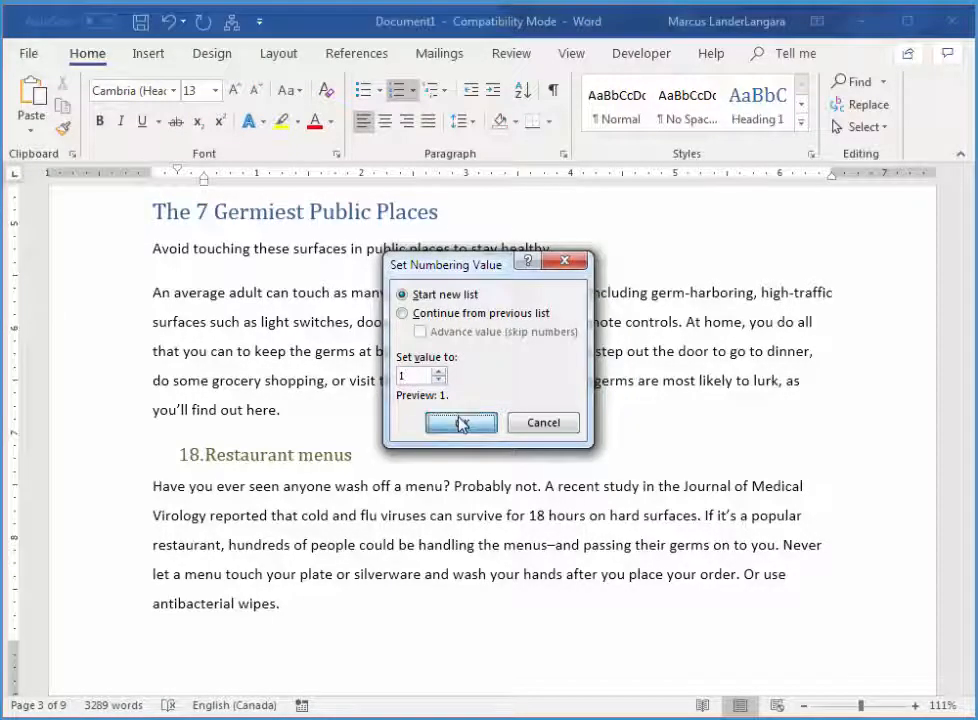
left_click(459, 422)
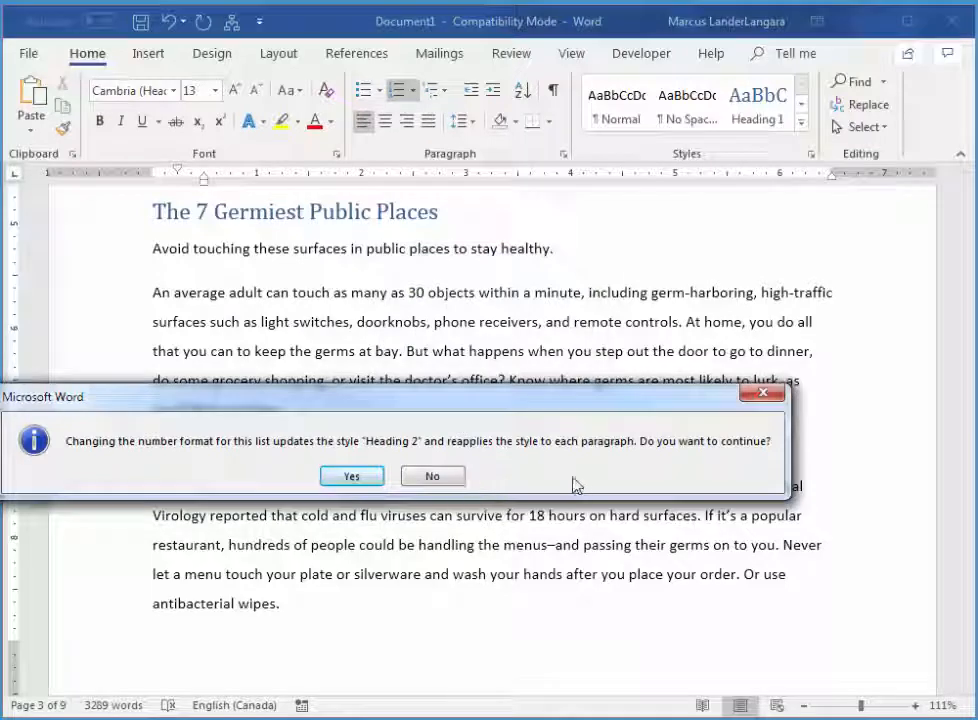
left_click(352, 476)
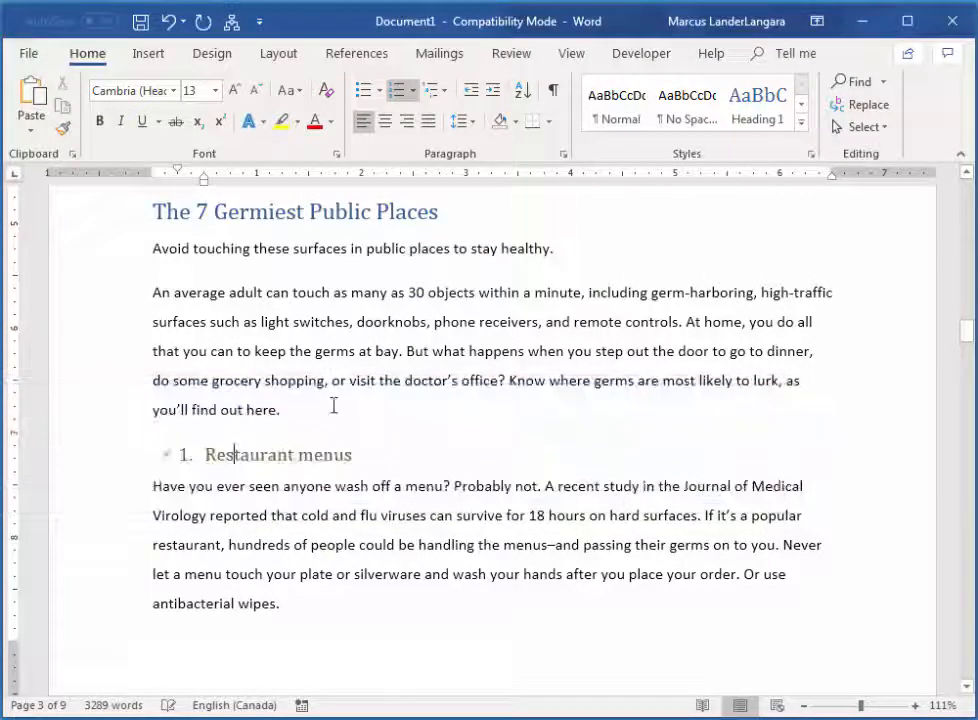
Start a new numbered list at 1 from the Scatter long weekends through the year subheading, accepting the update of the Heading 2 style.
mouse_move(967, 334)
left_mouse_down()
mouse_move(961, 317)
mouse_move(963, 330)
left_mouse_up()
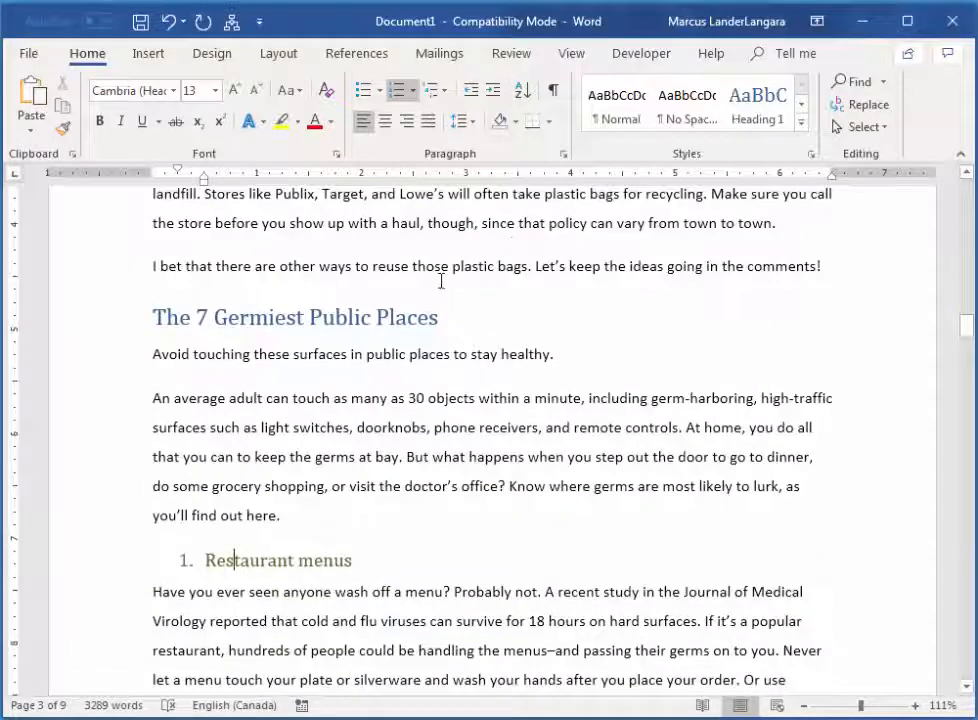
scroll(441, 279, "up", 2)
scroll(244, 275, "down", 3)
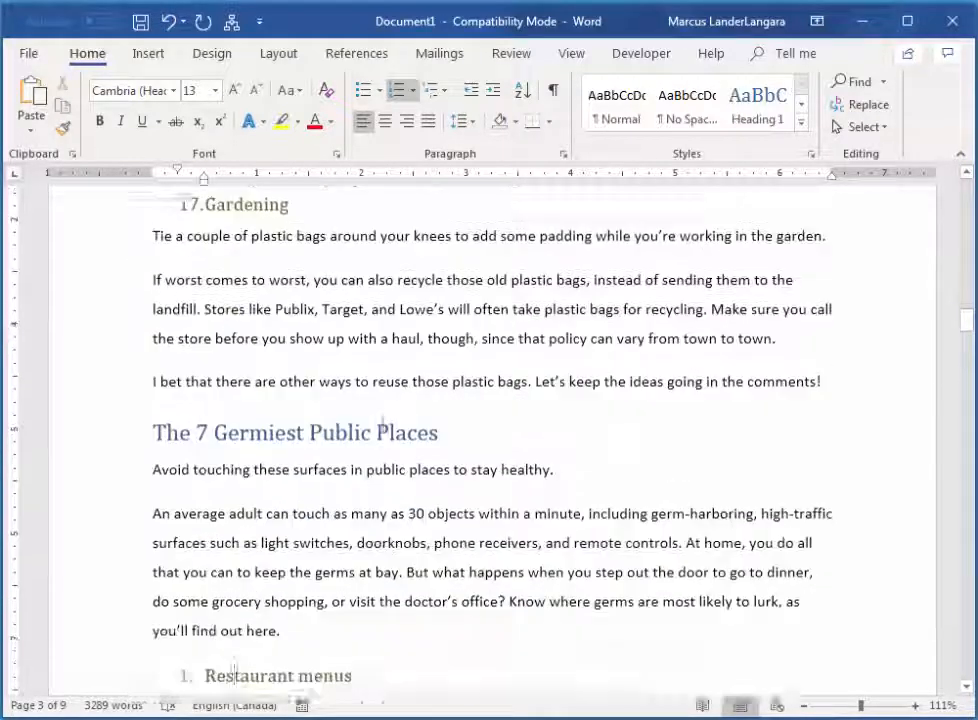
scroll(311, 589, "down", 15)
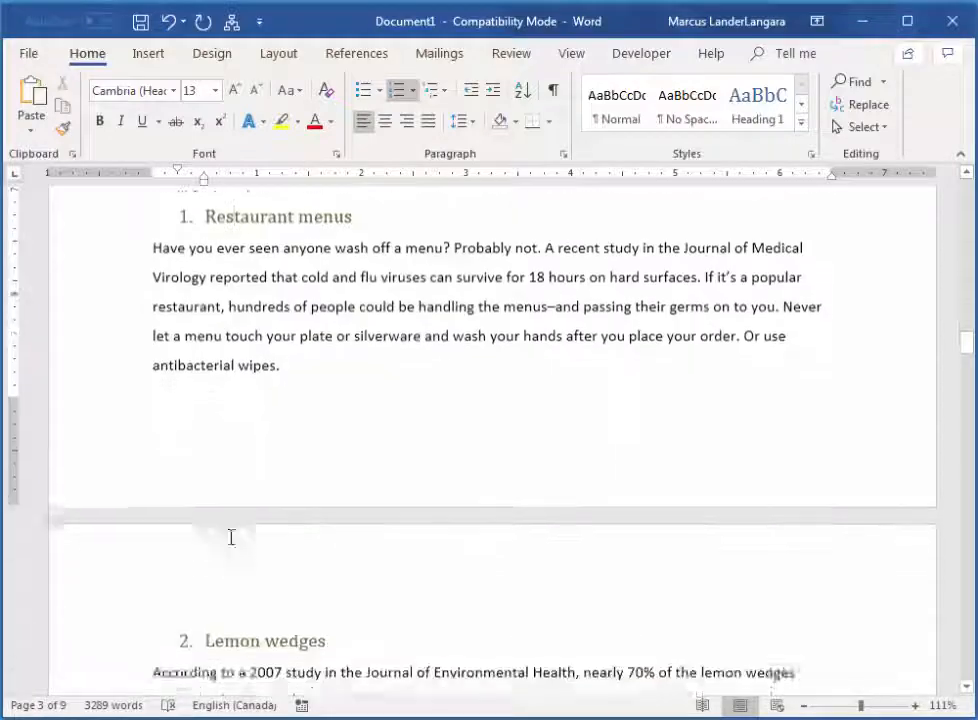
scroll(280, 527, "down", 12)
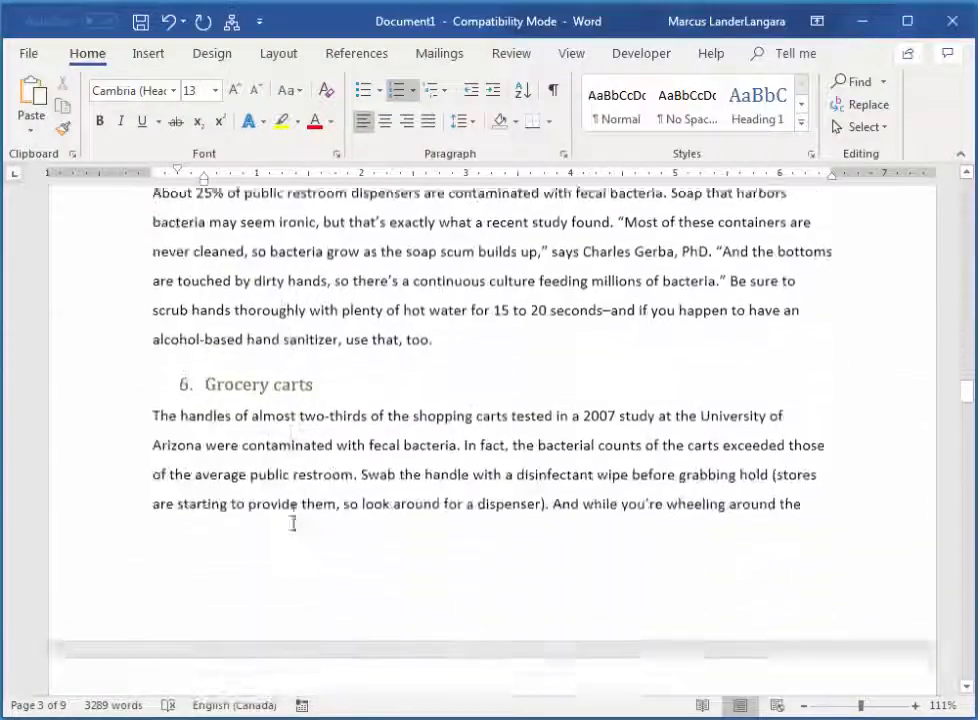
scroll(304, 520, "down", 14)
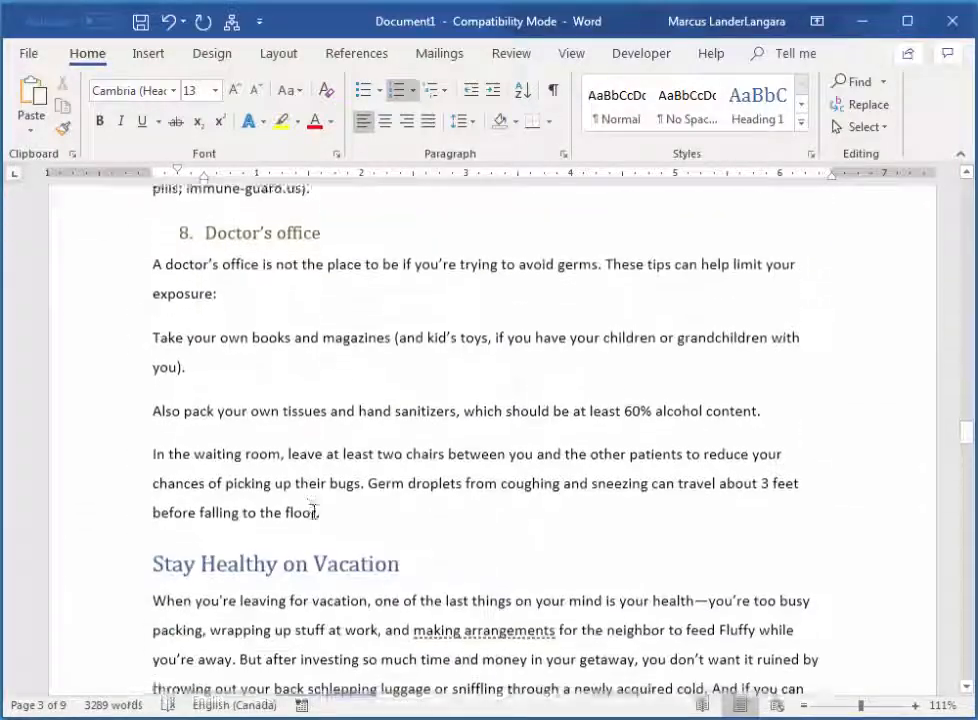
scroll(331, 389, "down", 5)
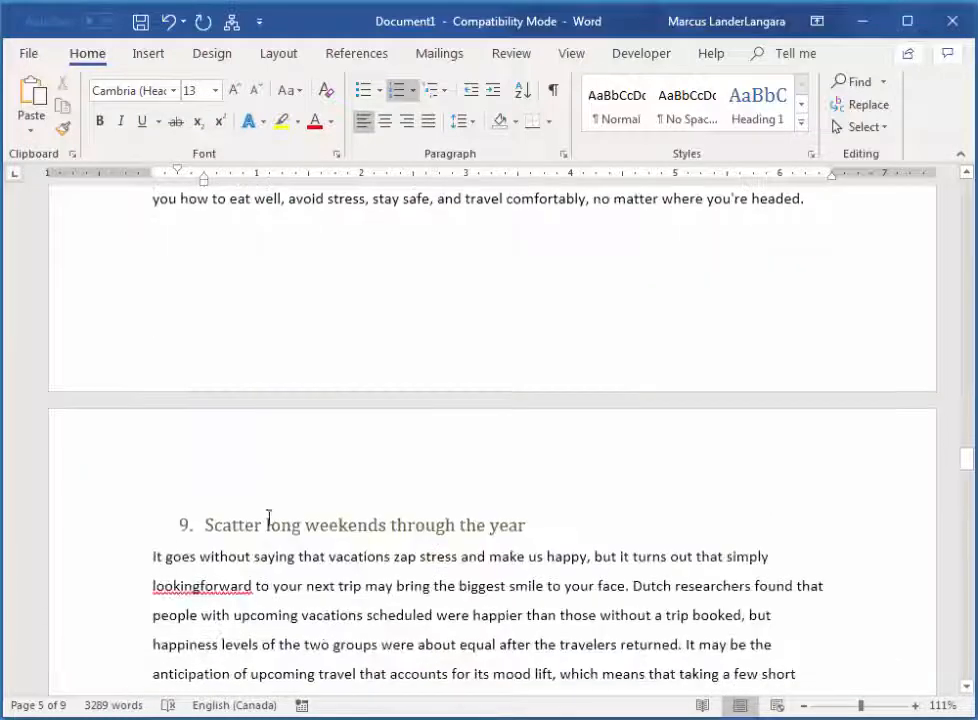
left_click(248, 527)
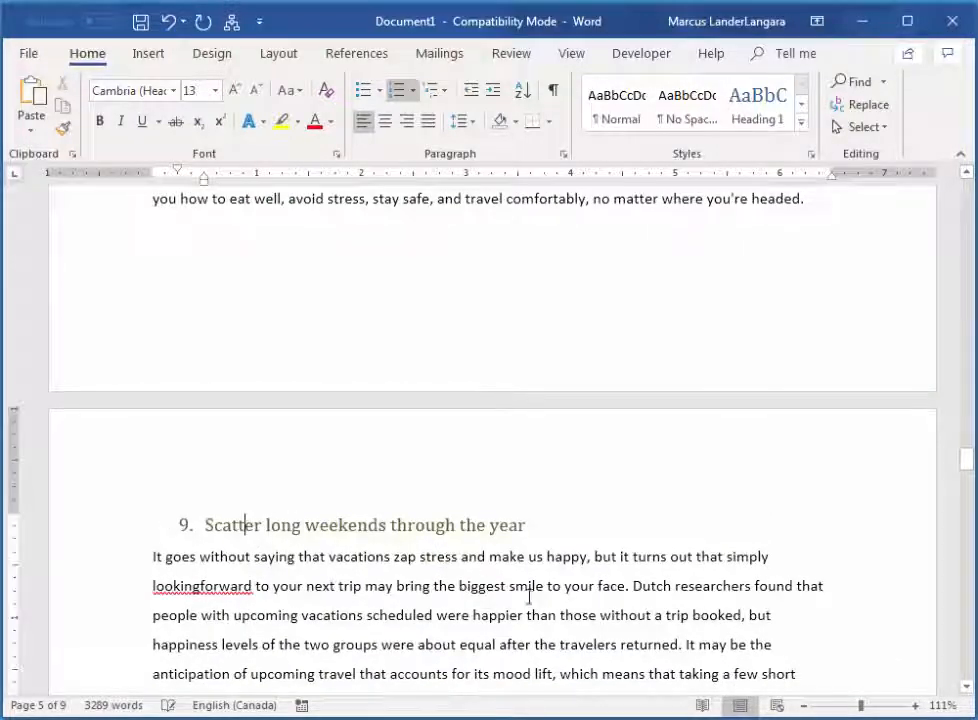
left_click(415, 92)
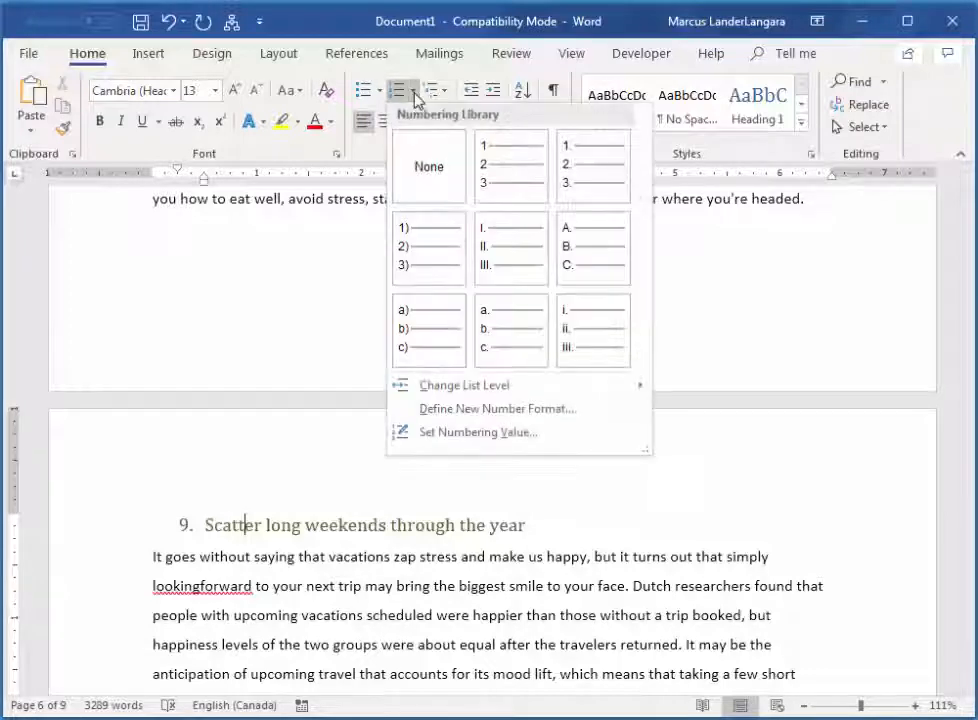
left_click(491, 432)
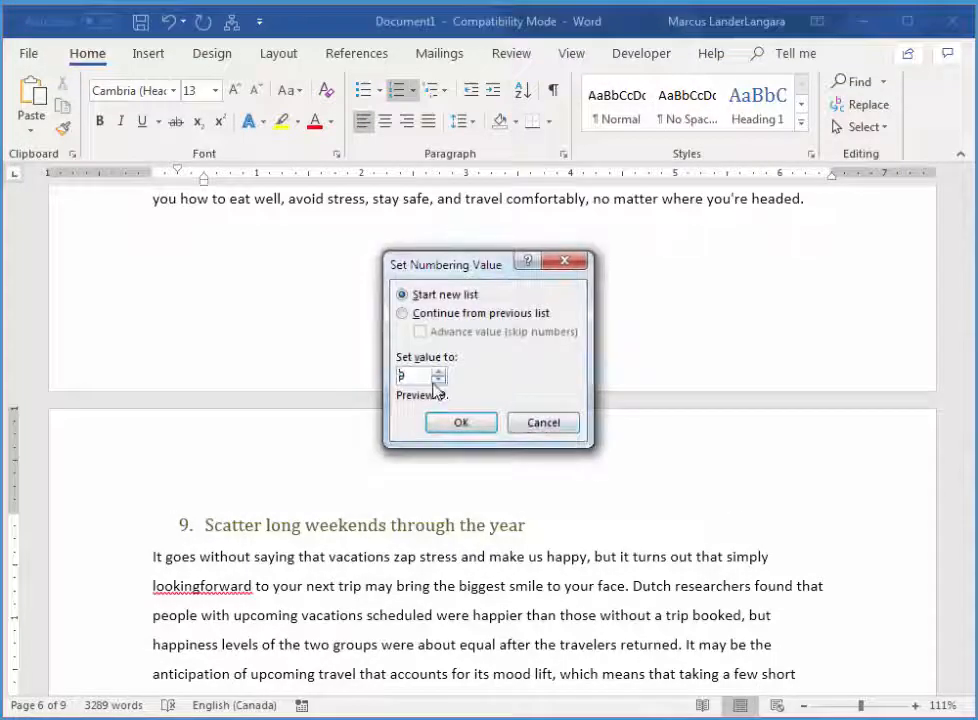
left_click(444, 383)
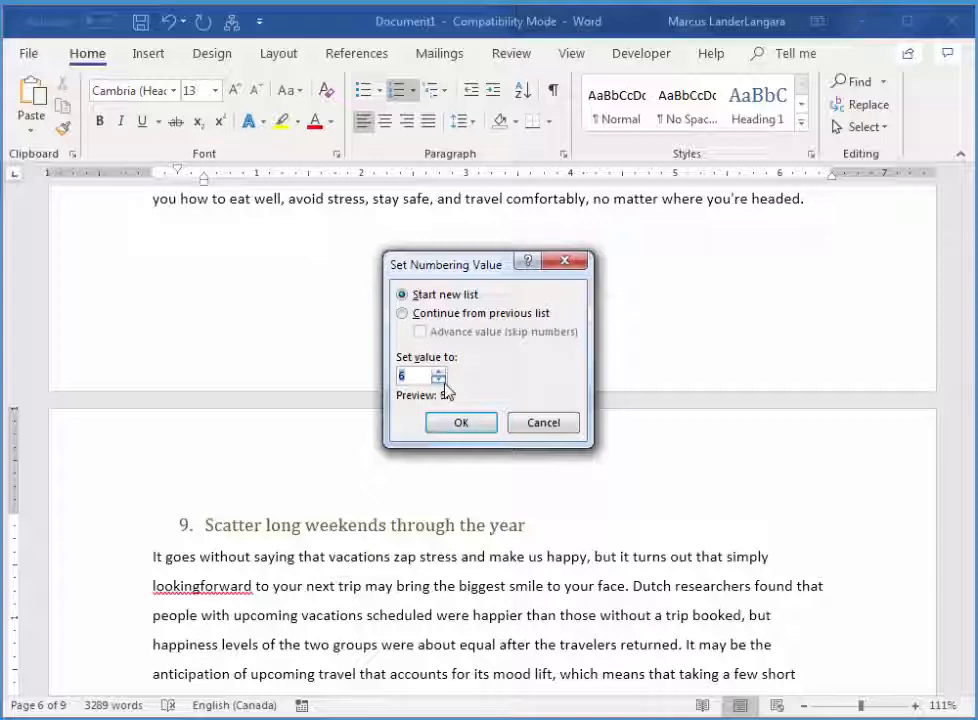
left_click(444, 383)
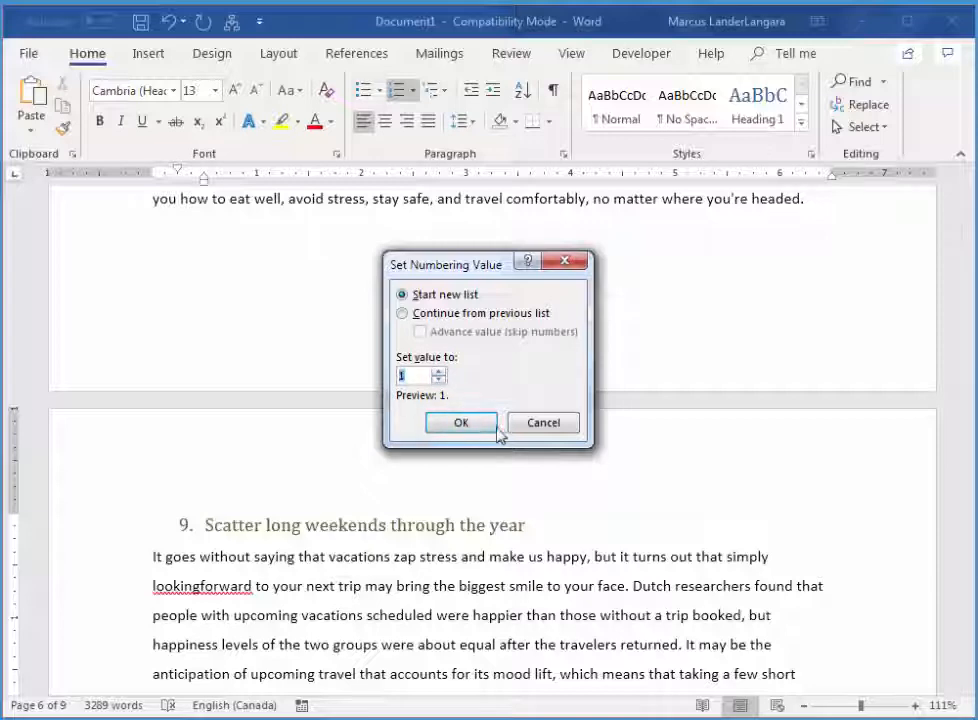
left_click(476, 427)
left_click(351, 476)
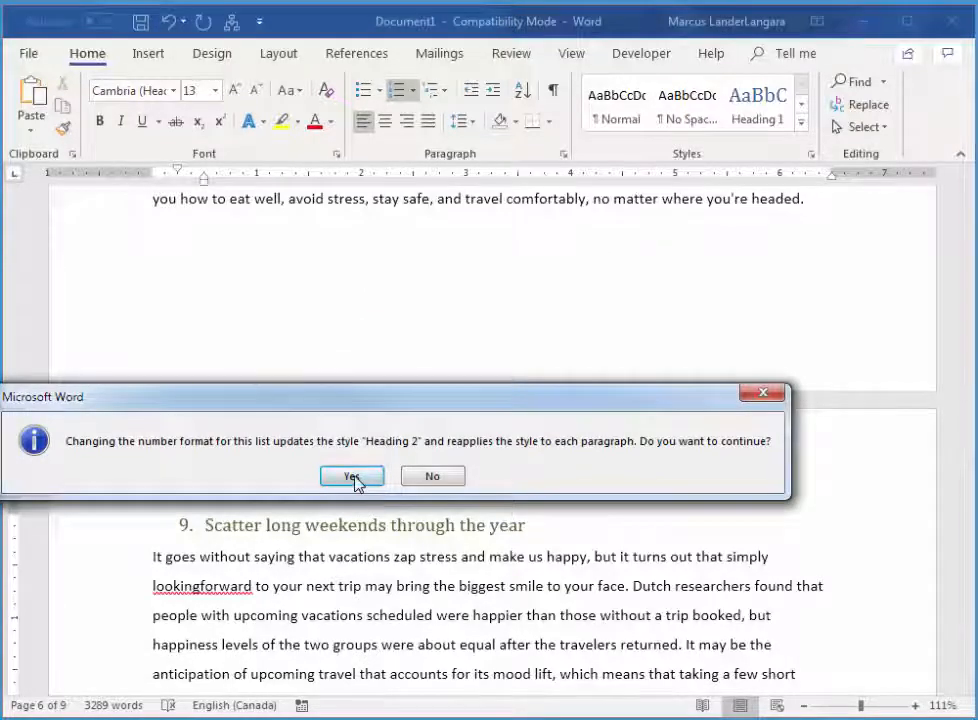
left_click(663, 557)
Review the subheading numbering from Stay Healthy on Vacation back up to the start of the first article.
scroll(393, 656, "up", 1)
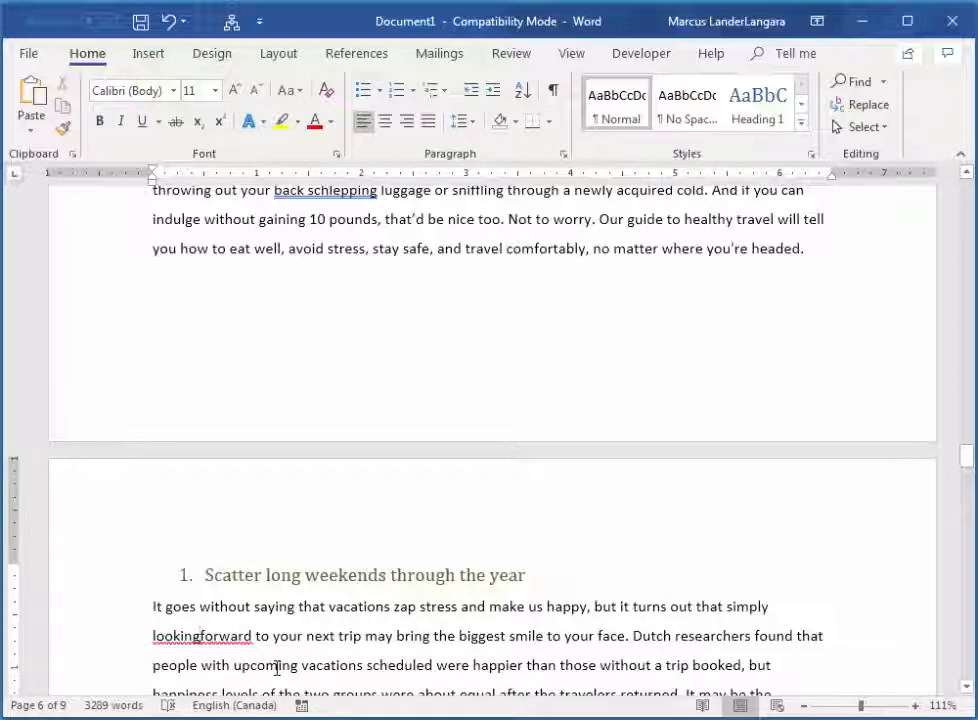
scroll(536, 490, "up", 3)
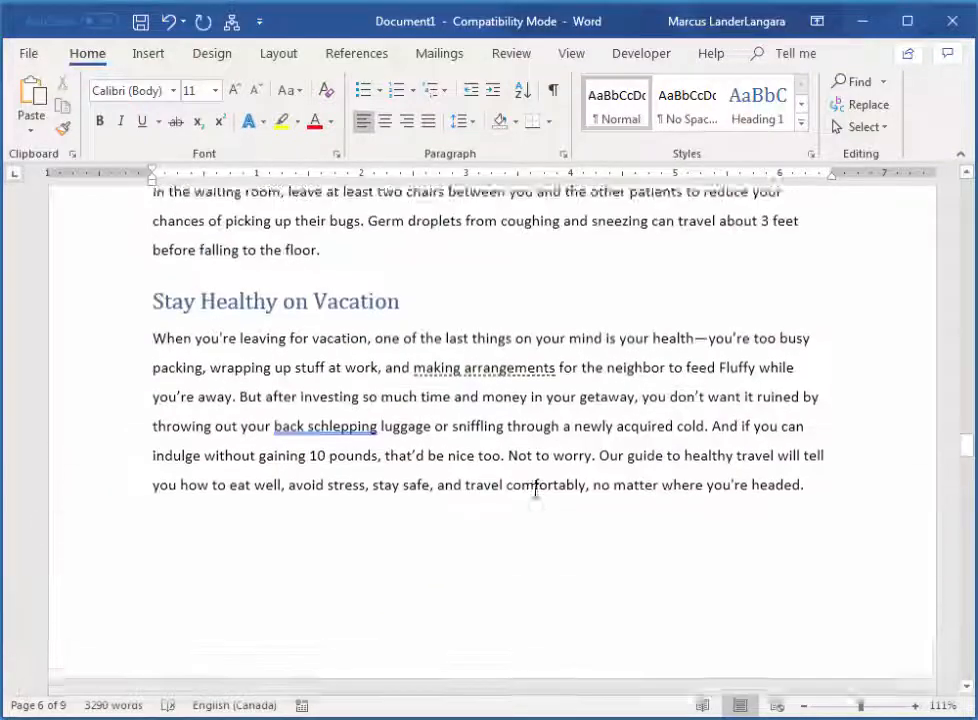
scroll(536, 490, "up", 20)
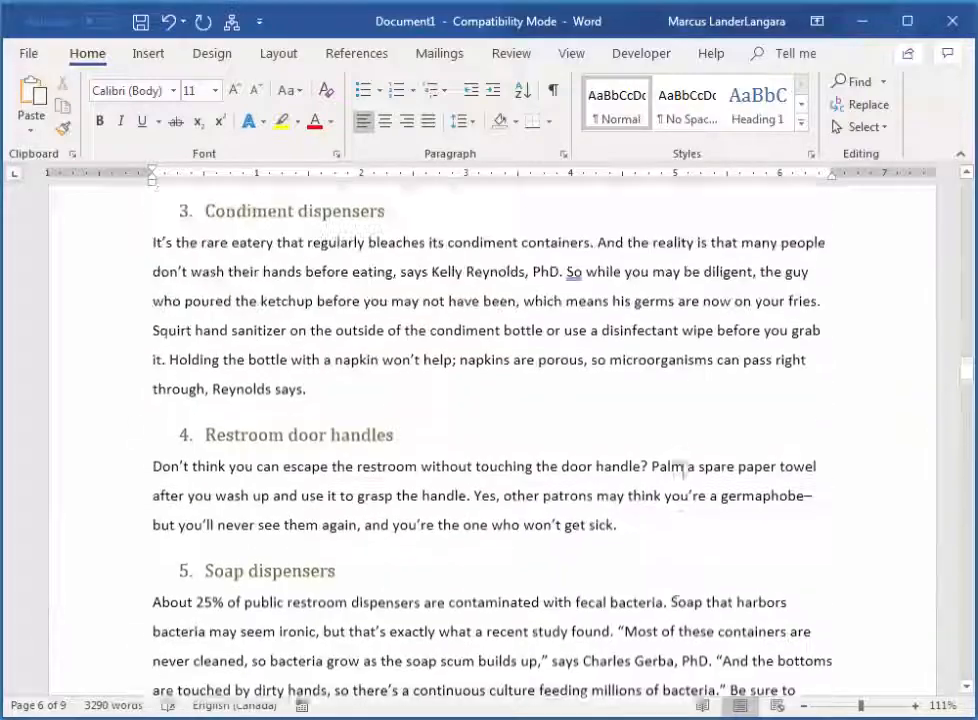
scroll(690, 470, "up", 20)
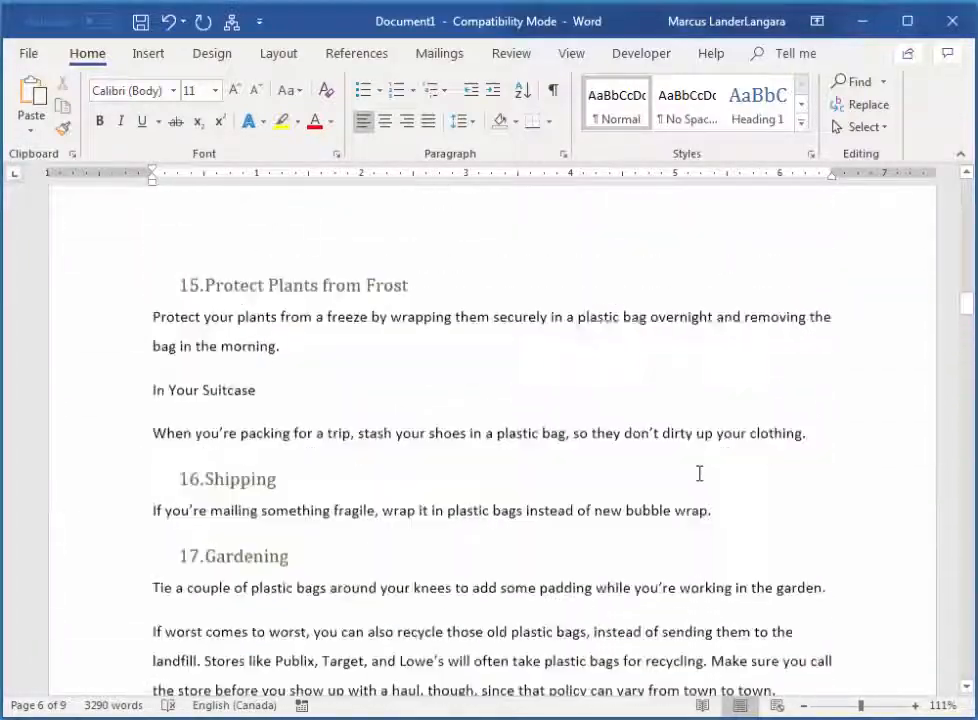
scroll(699, 473, "up", 15)
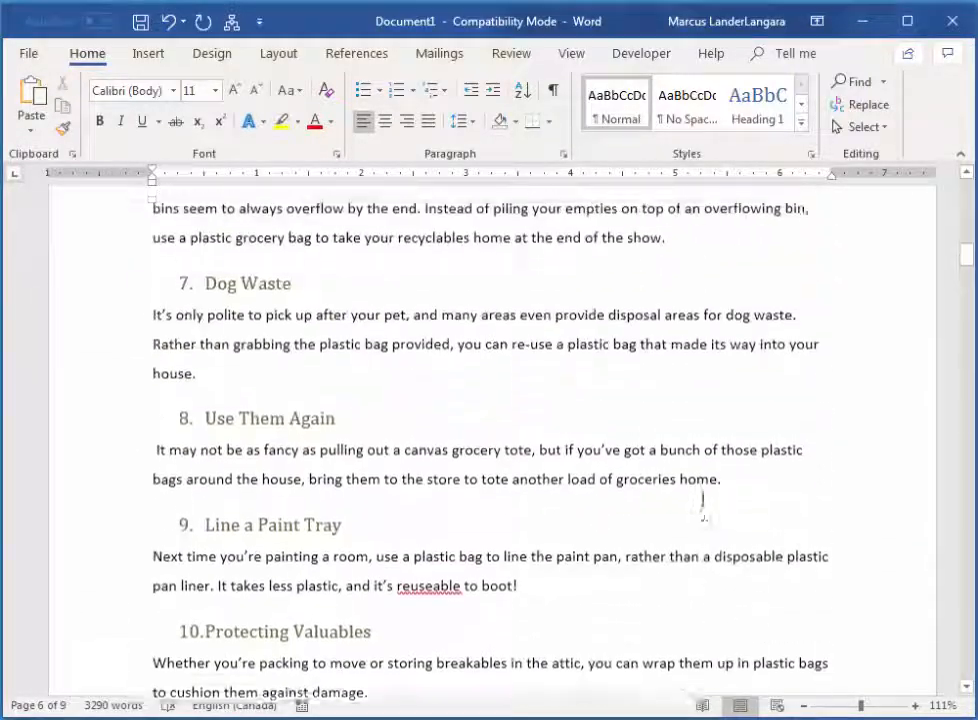
scroll(700, 500, "up", 15)
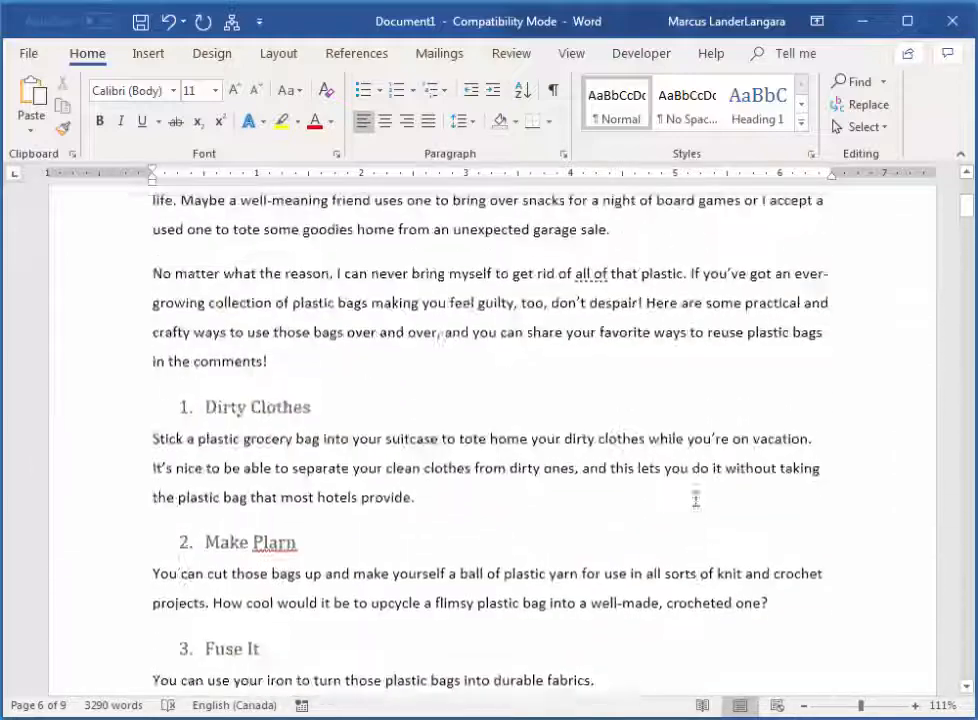
scroll(695, 500, "up", 4)
Examine the first article's numbered subheadings and the point on page 3 where The 7 Germiest Public Places begins.
scroll(355, 425, "down", 7)
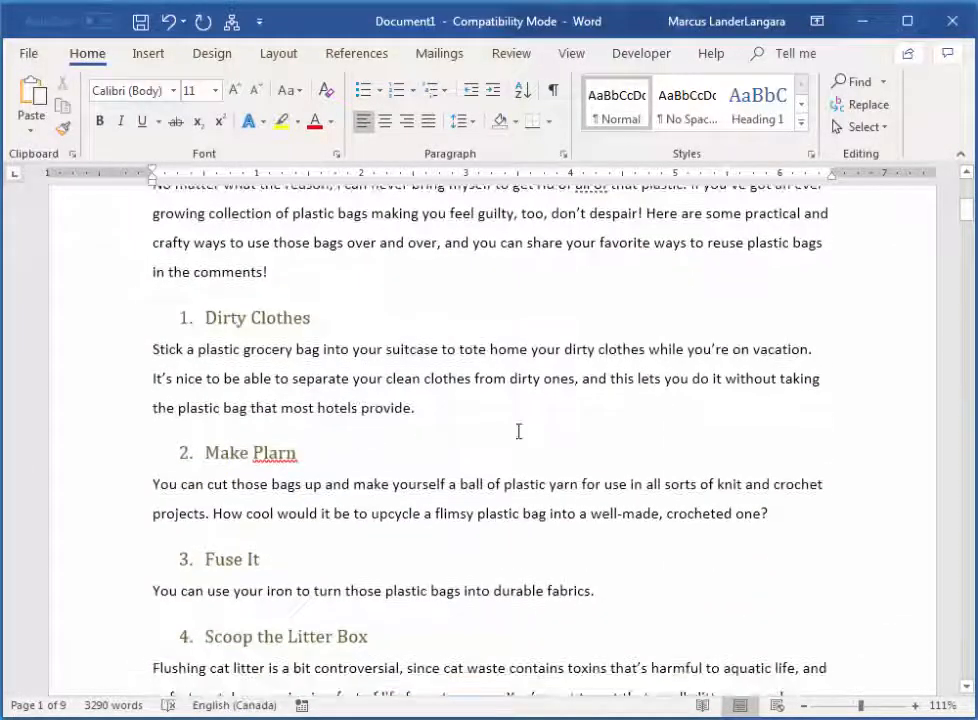
scroll(518, 431, "down", 4)
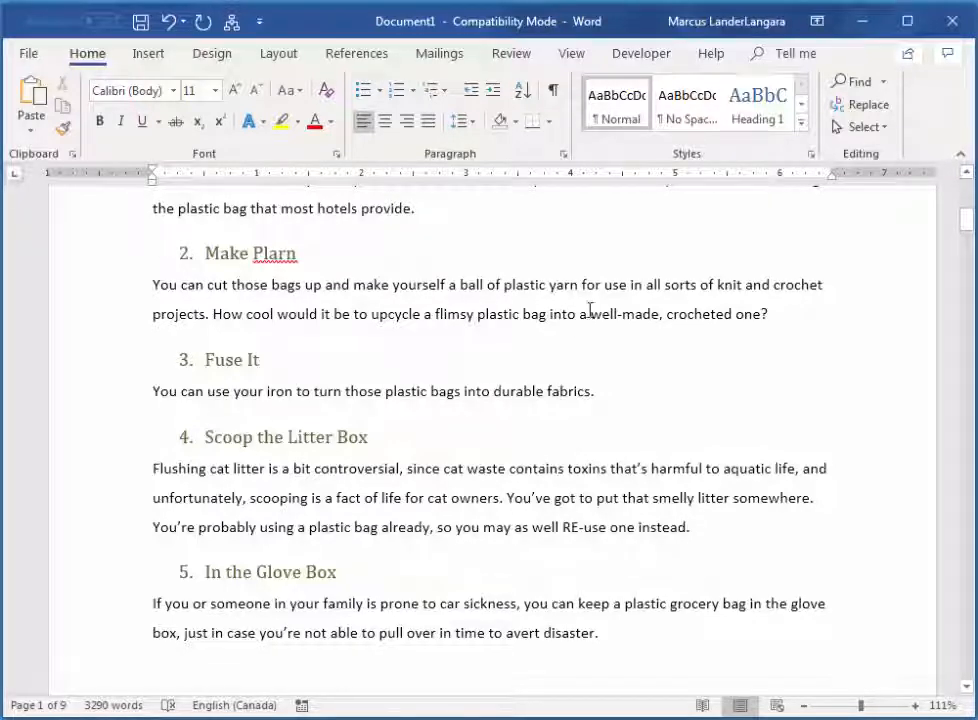
scroll(391, 377, "down", 2)
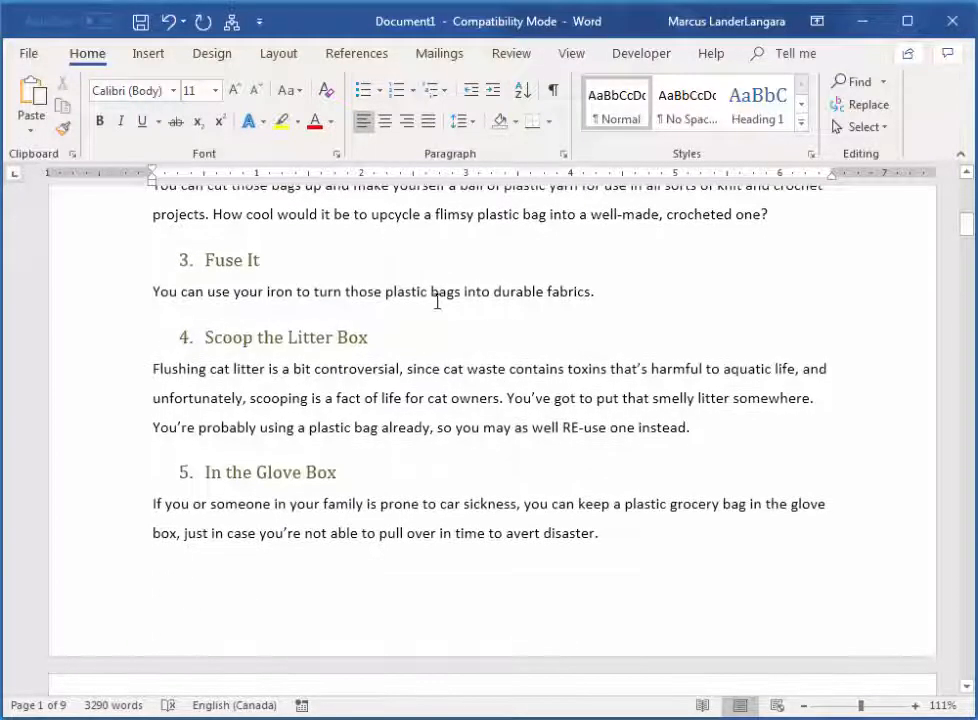
scroll(428, 287, "down", 15)
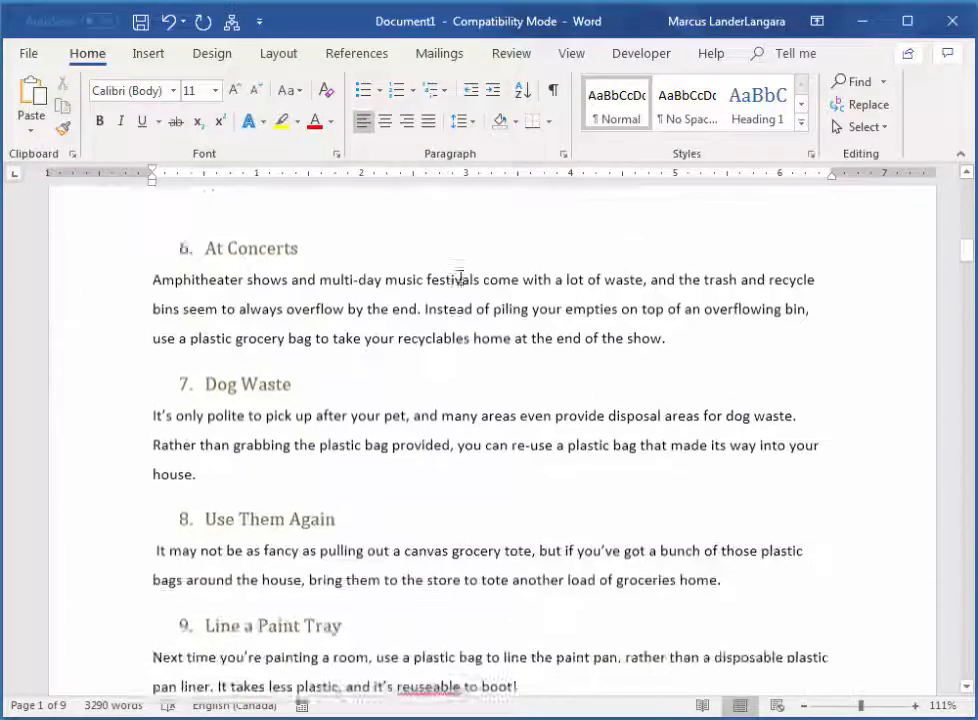
scroll(480, 287, "down", 15)
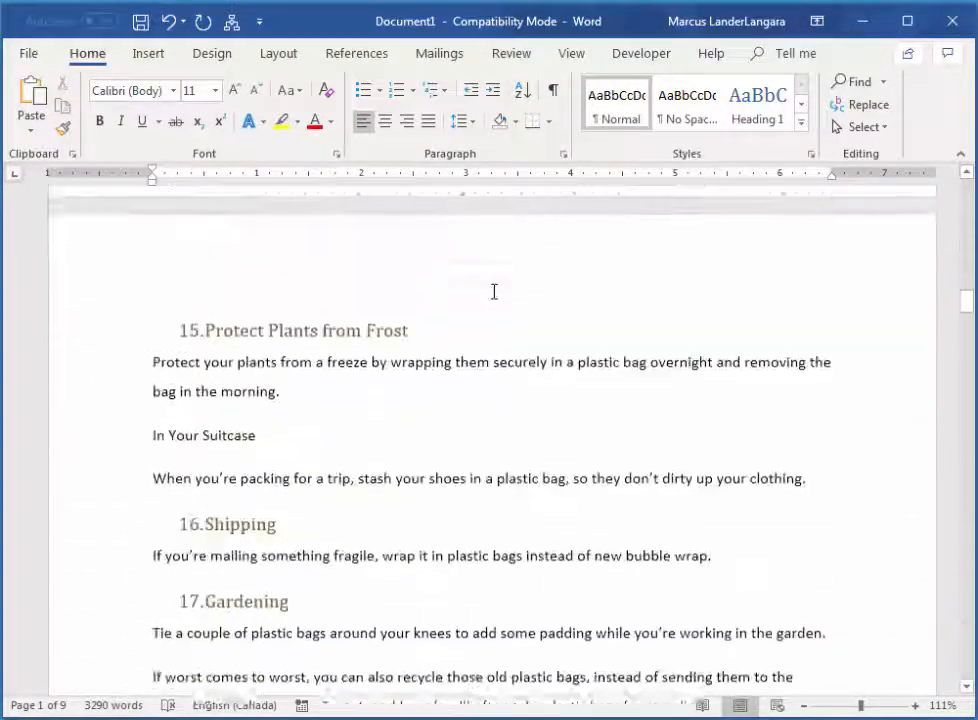
scroll(500, 292, "down", 5)
scroll(600, 305, "up", 13)
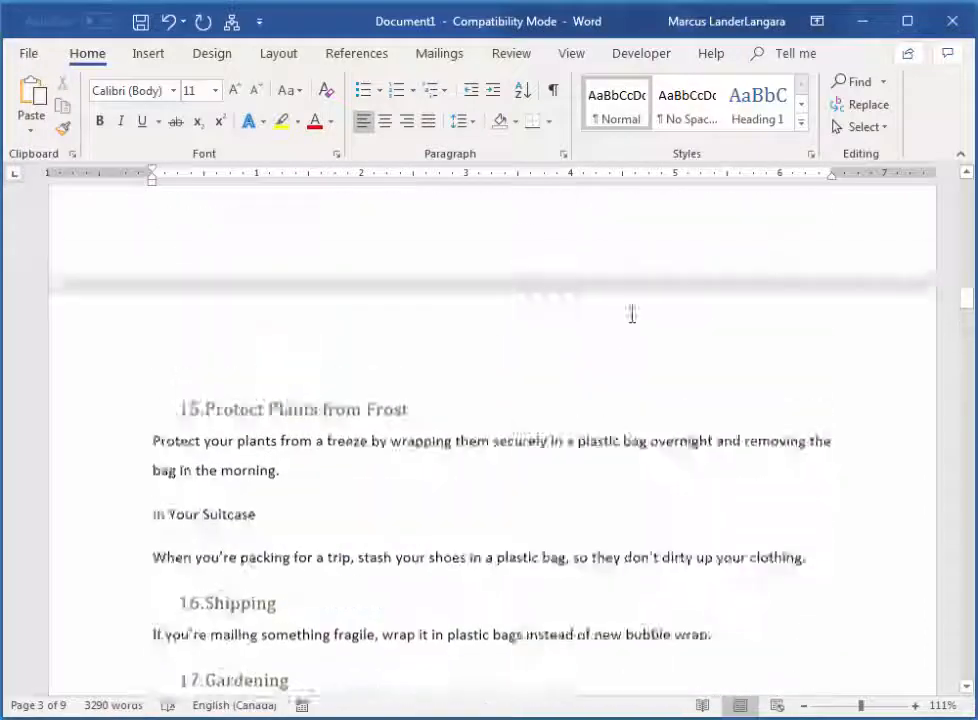
scroll(635, 315, "down", 10)
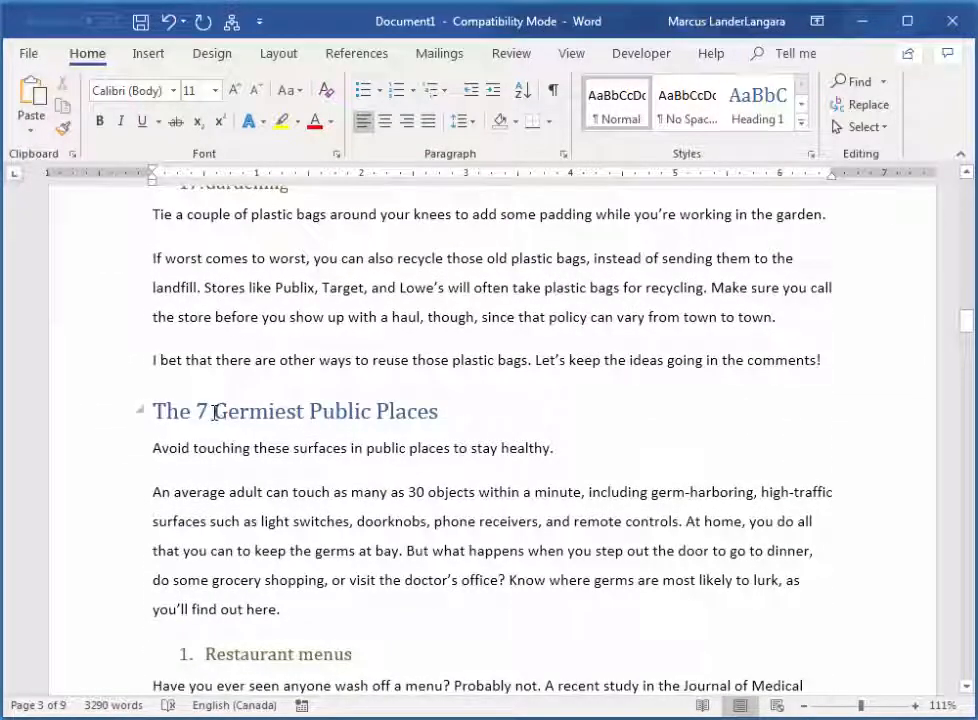
scroll(255, 399, "down", 6)
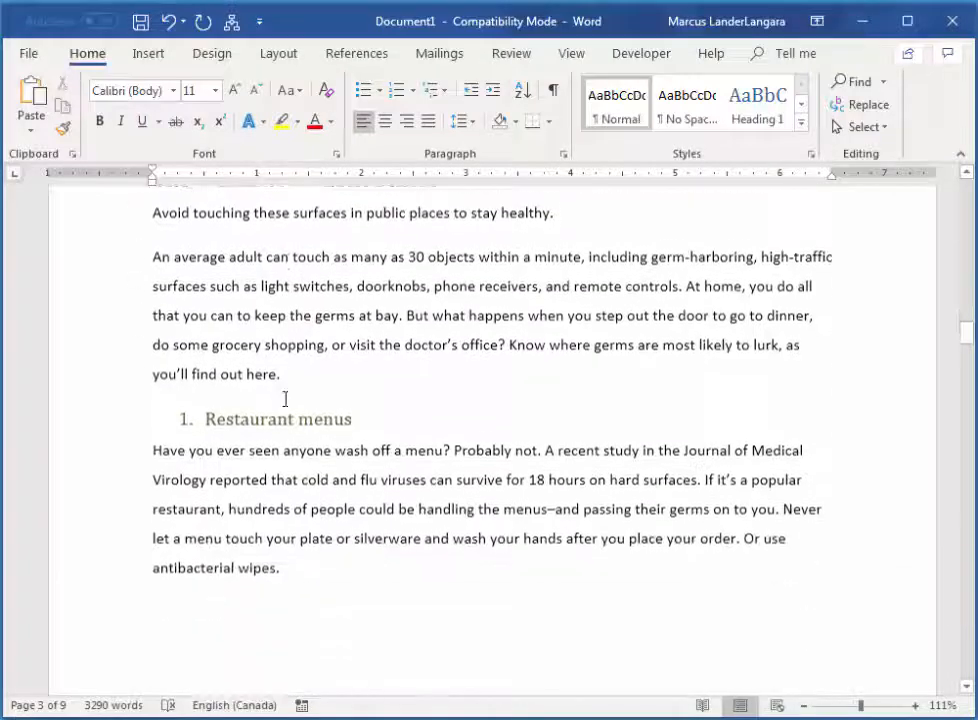
scroll(377, 416, "up", 6)
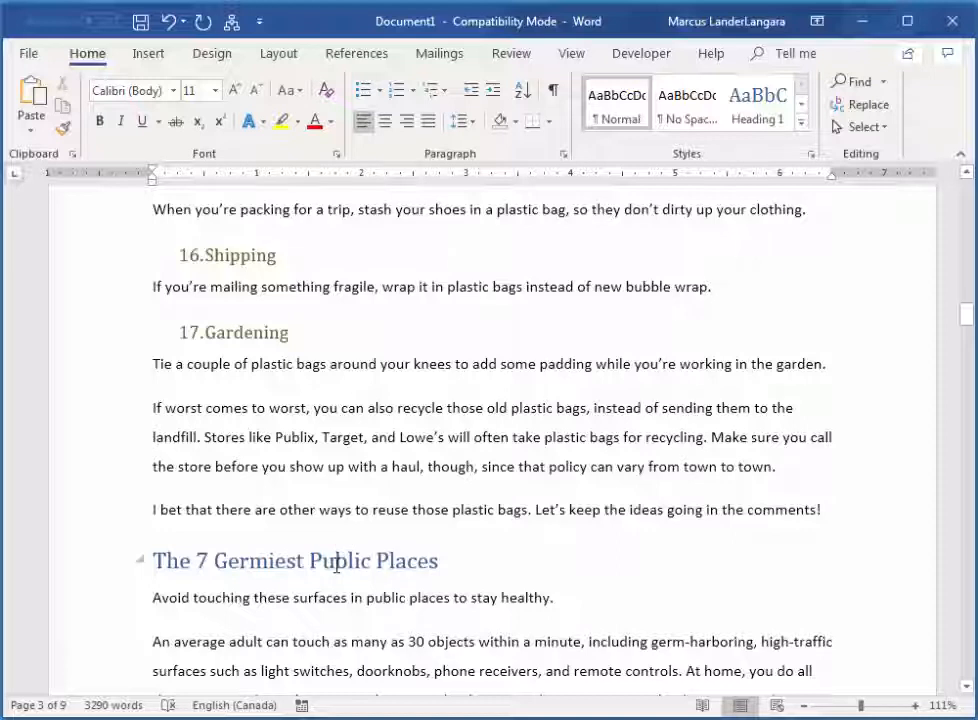
Modify the Heading 1 style's paragraph settings to insert a page break before each Heading 1 title.
left_click(155, 558)
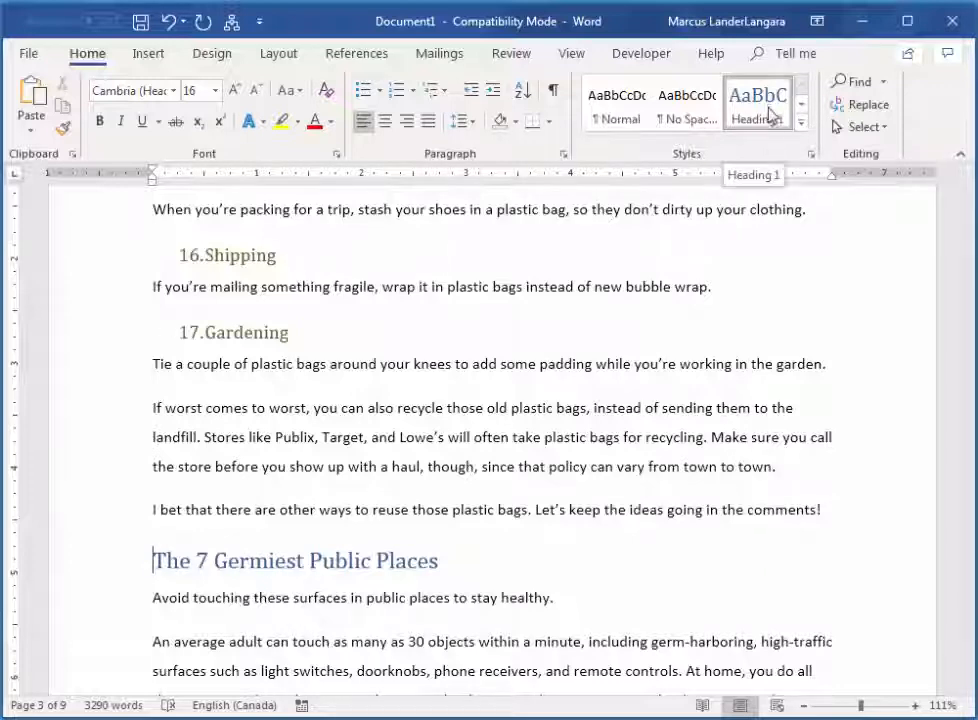
left_click(812, 158)
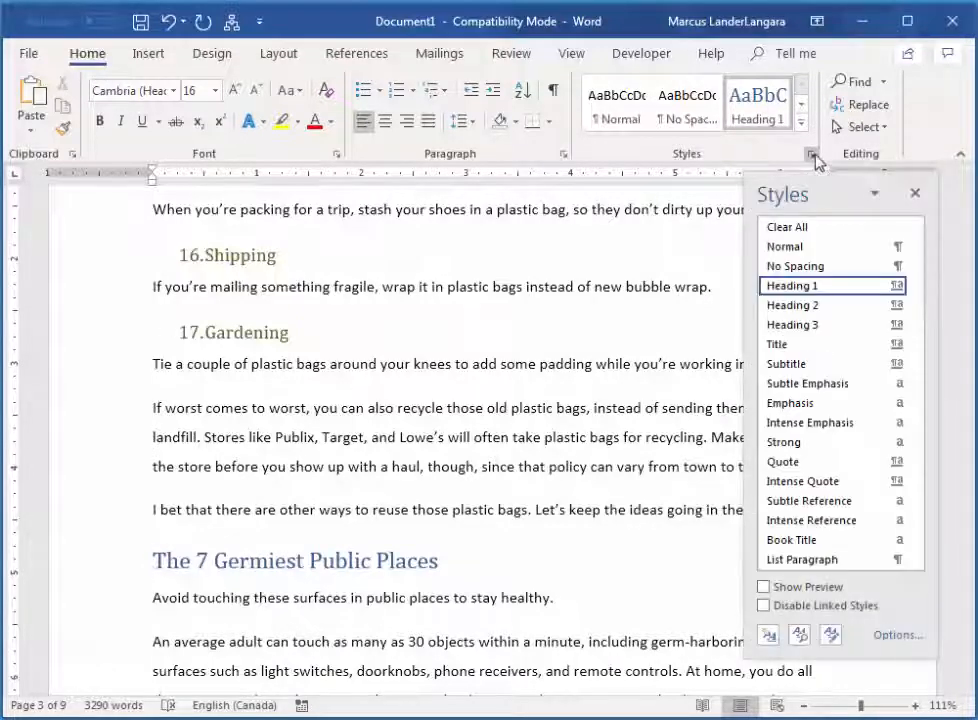
left_click(897, 287)
left_click(737, 336)
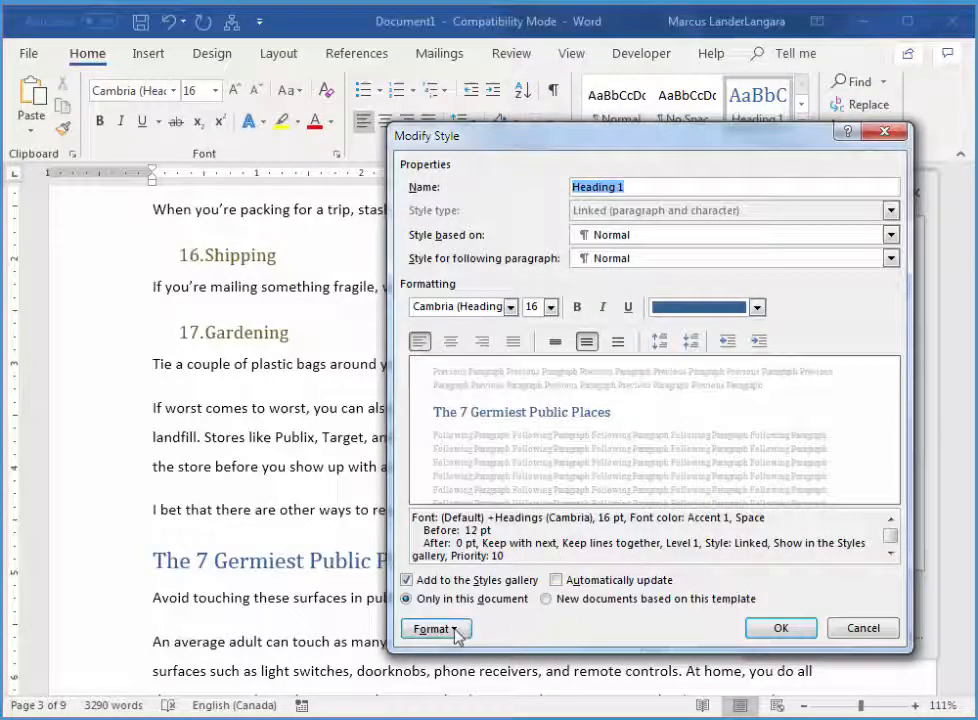
left_click(455, 630)
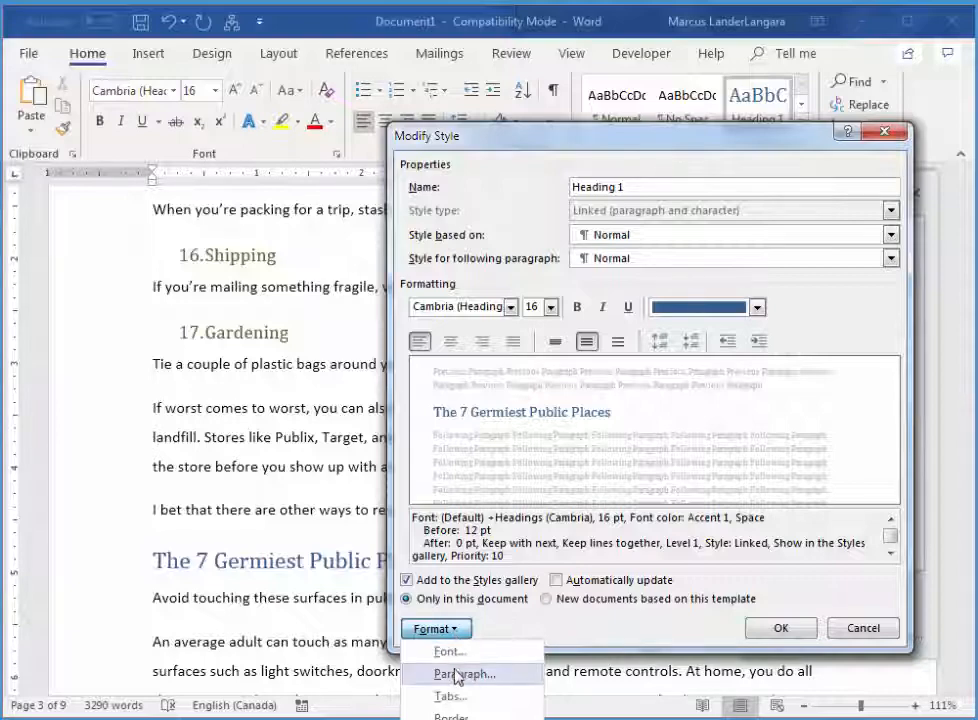
left_click(457, 676)
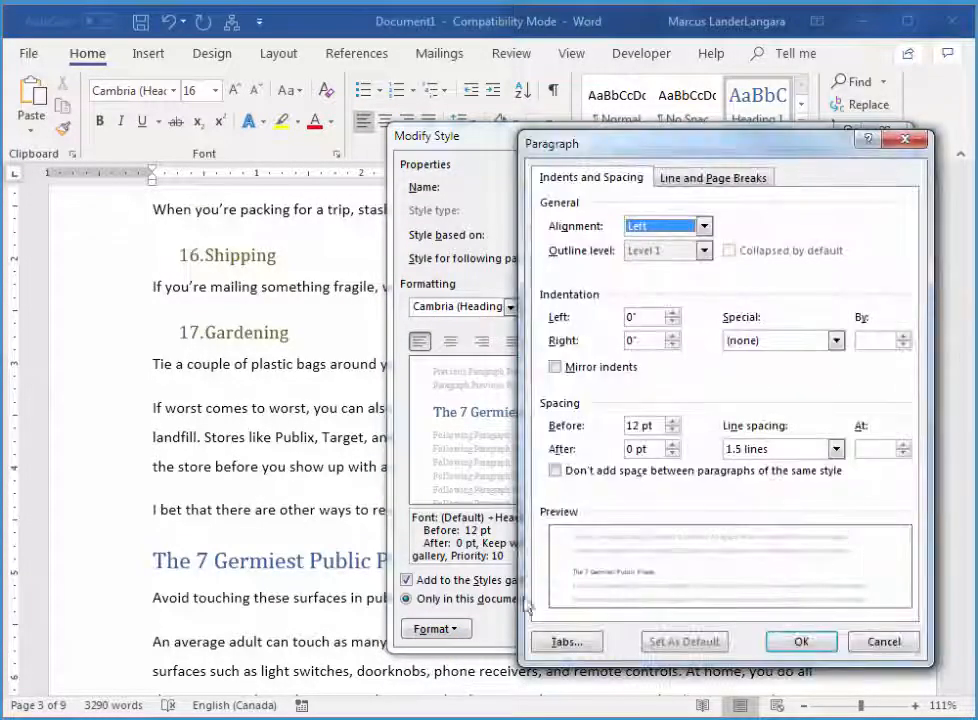
left_click(736, 182)
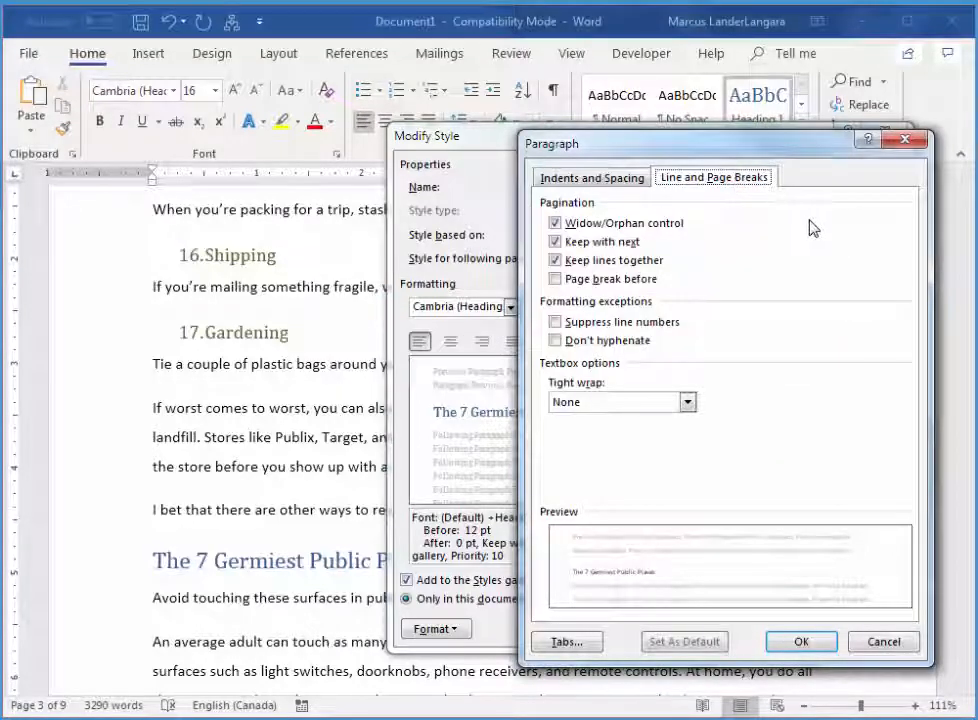
left_click(555, 279)
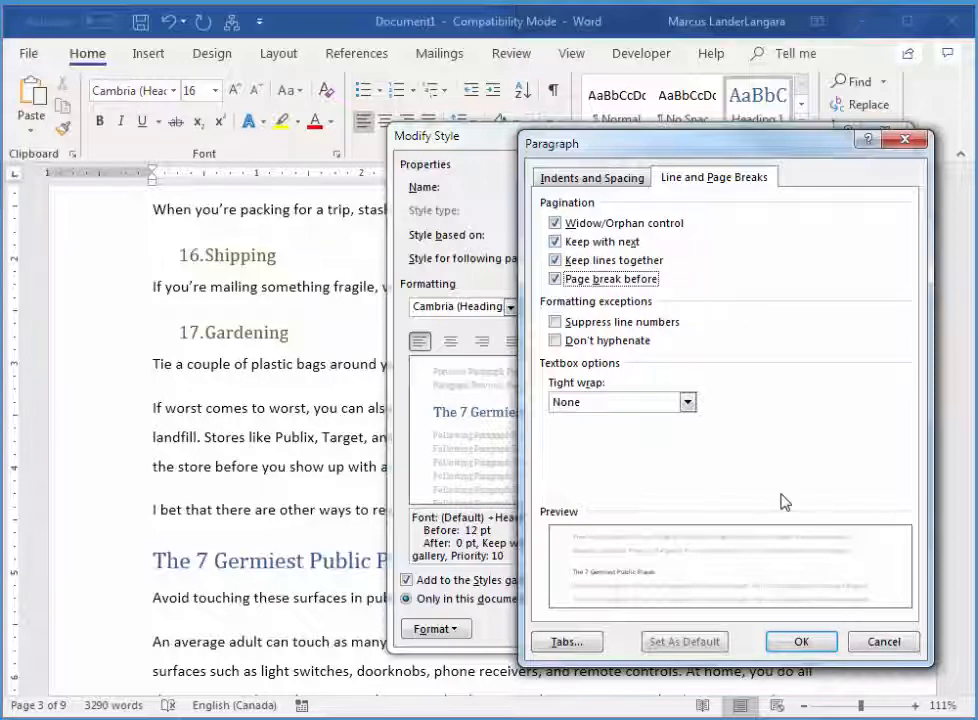
left_click(807, 641)
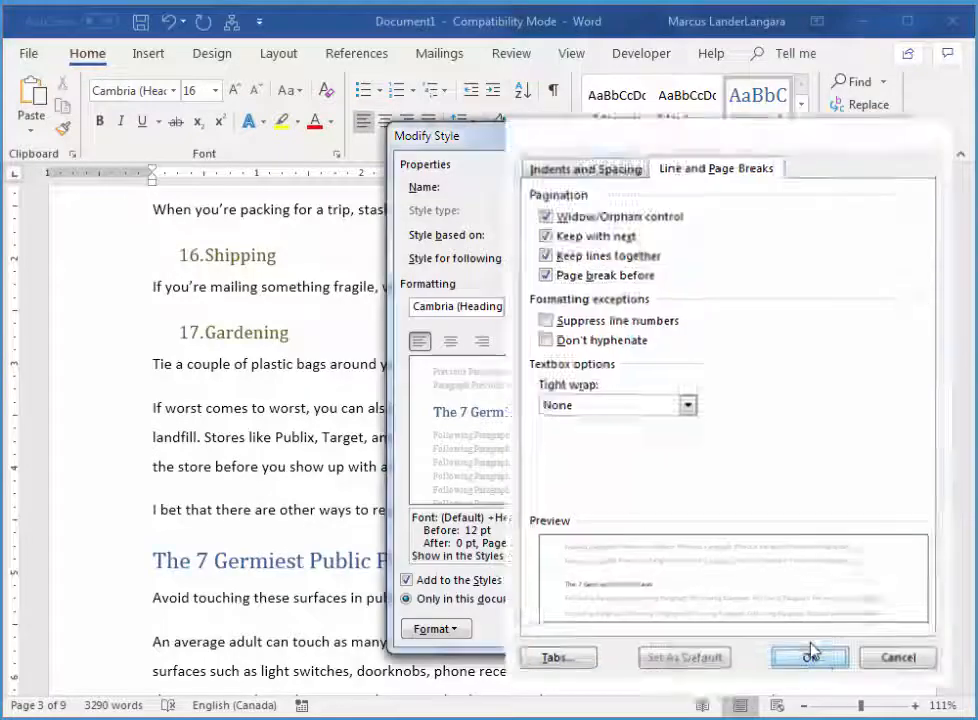
left_click(781, 628)
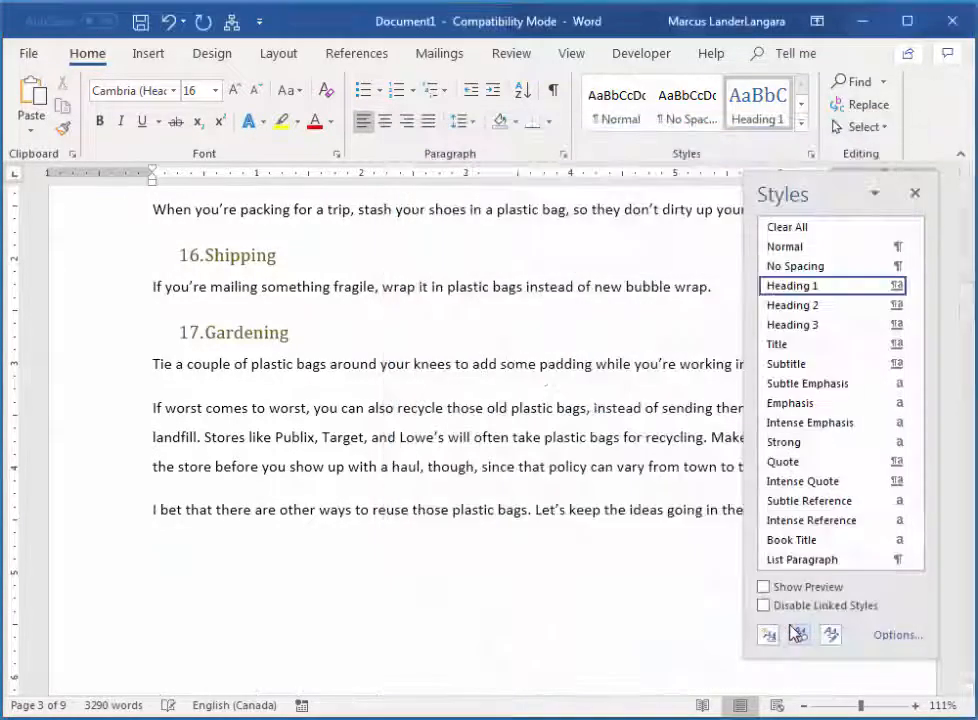
left_click(916, 194)
Examine the page starts and numbered subheadings from The 7 Germiest Public Places back to the beginning of the document.
scroll(452, 460, "down", 10)
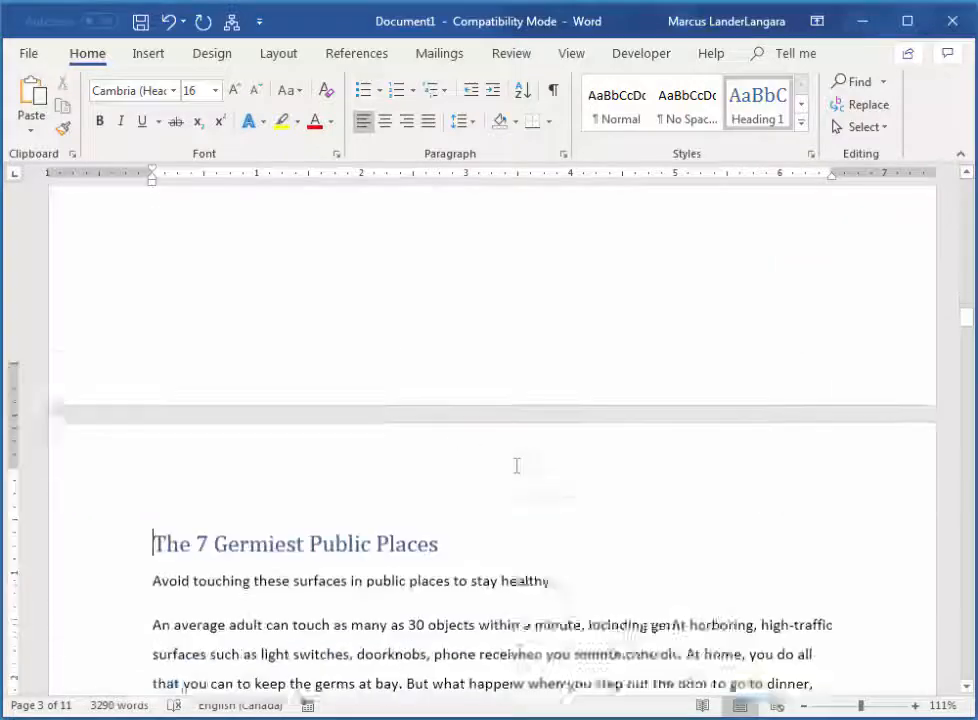
scroll(516, 466, "down", 5)
scroll(279, 301, "down", 4)
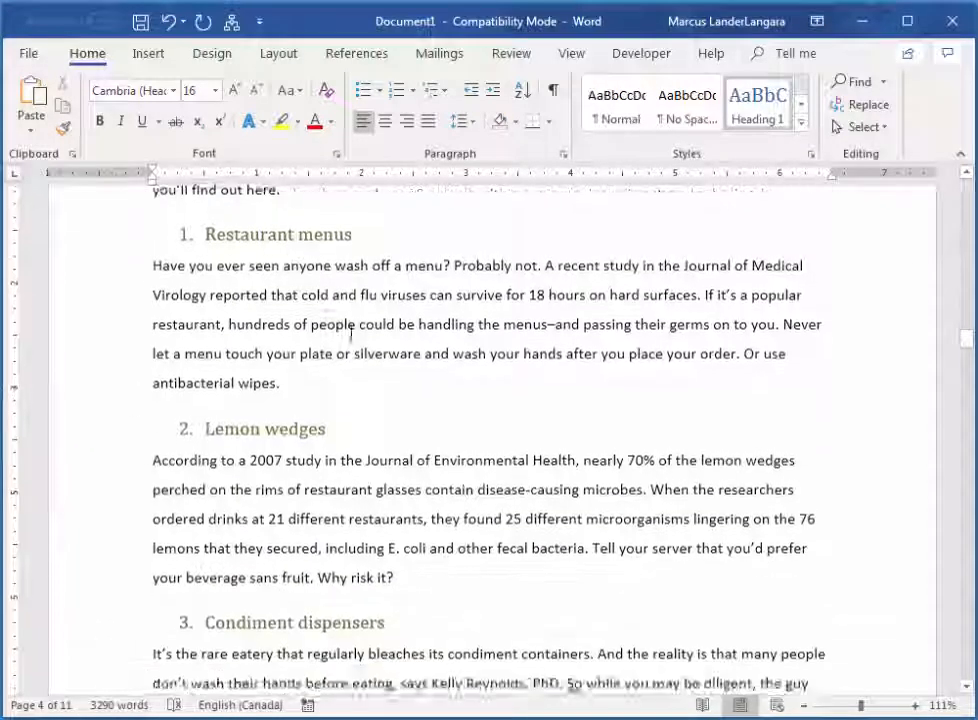
scroll(365, 335, "up", 10)
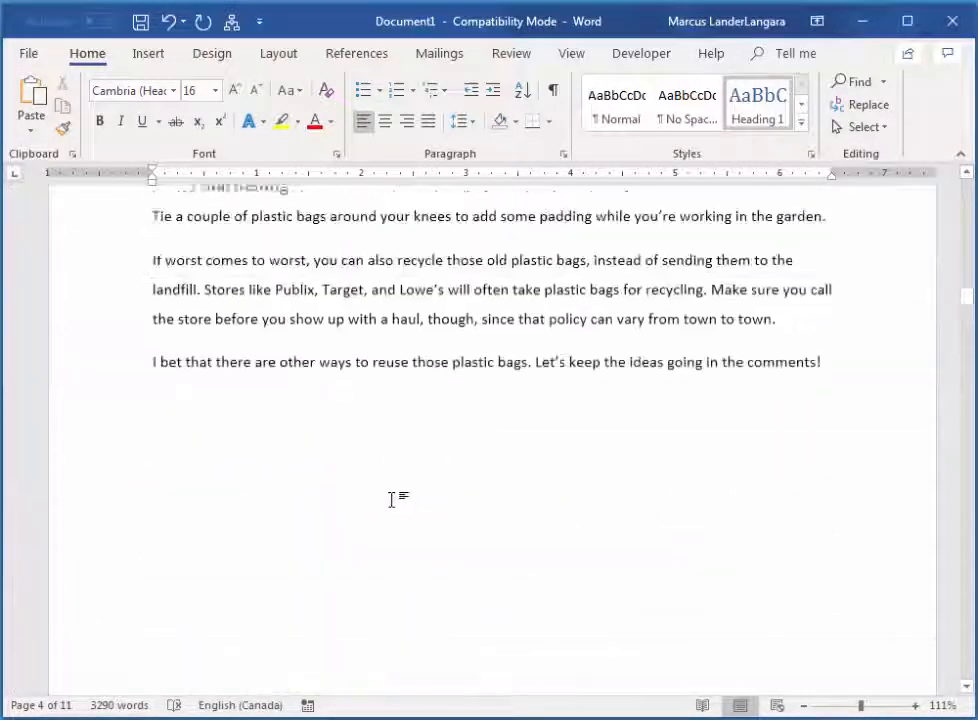
scroll(400, 496, "up", 15)
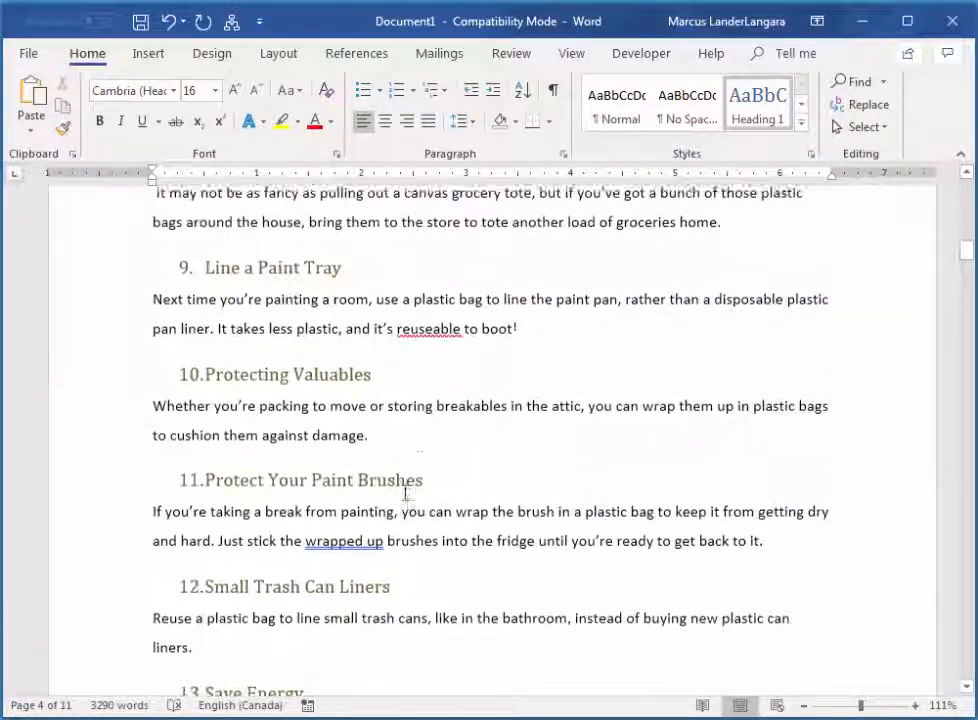
scroll(406, 493, "up", 3)
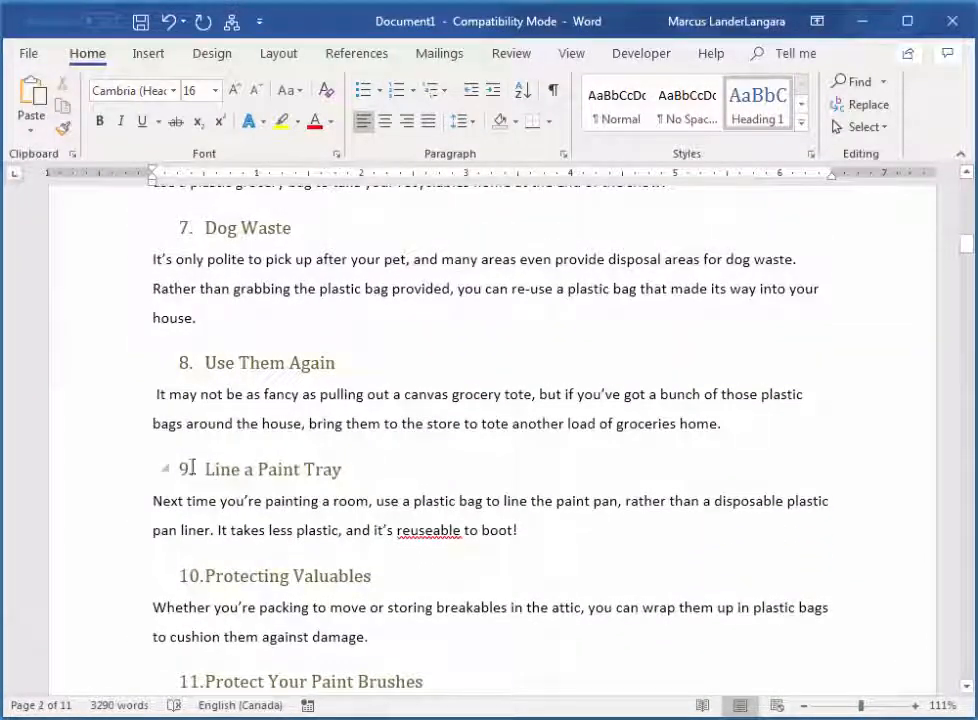
scroll(492, 394, "up", 16)
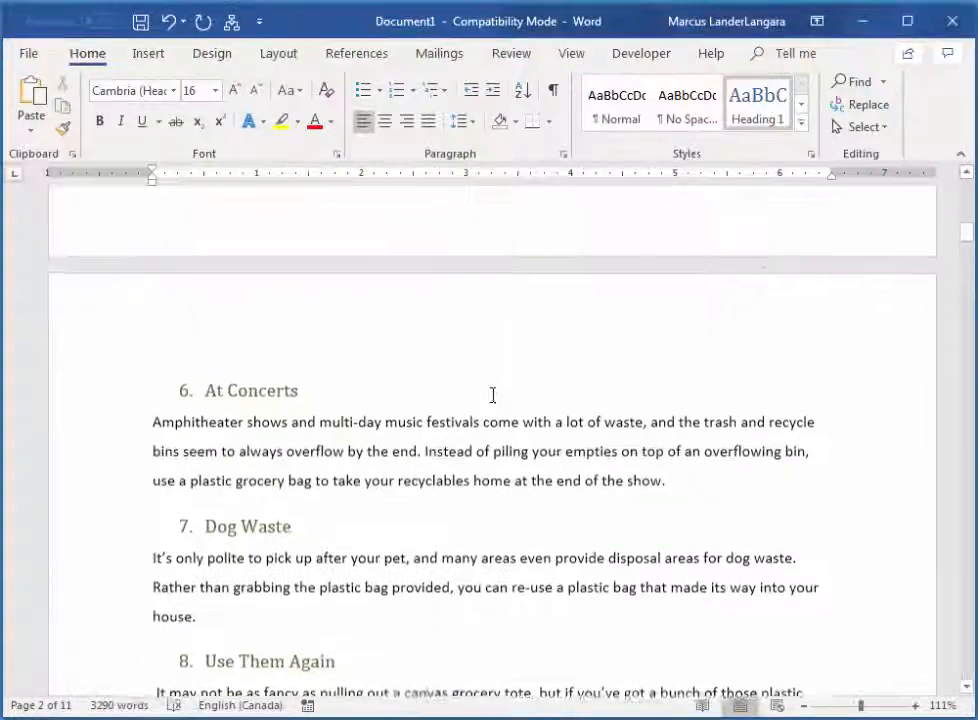
scroll(497, 401, "up", 5)
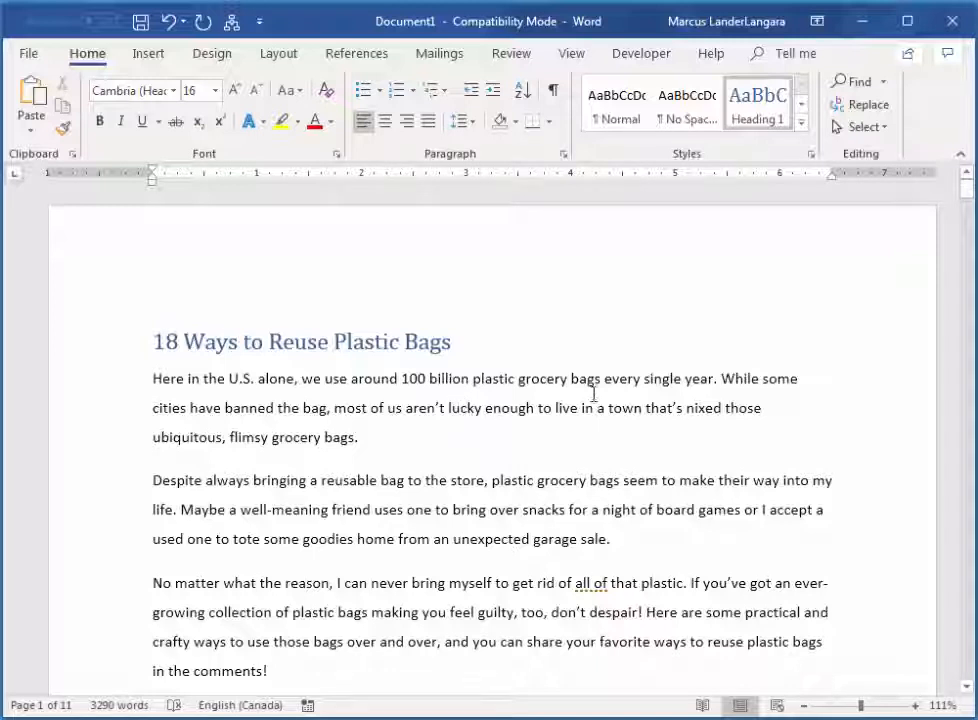
Show the document's heading outline for navigation, look through its articles, and jump to the Airplane bathrooms subheading.
left_click(853, 84)
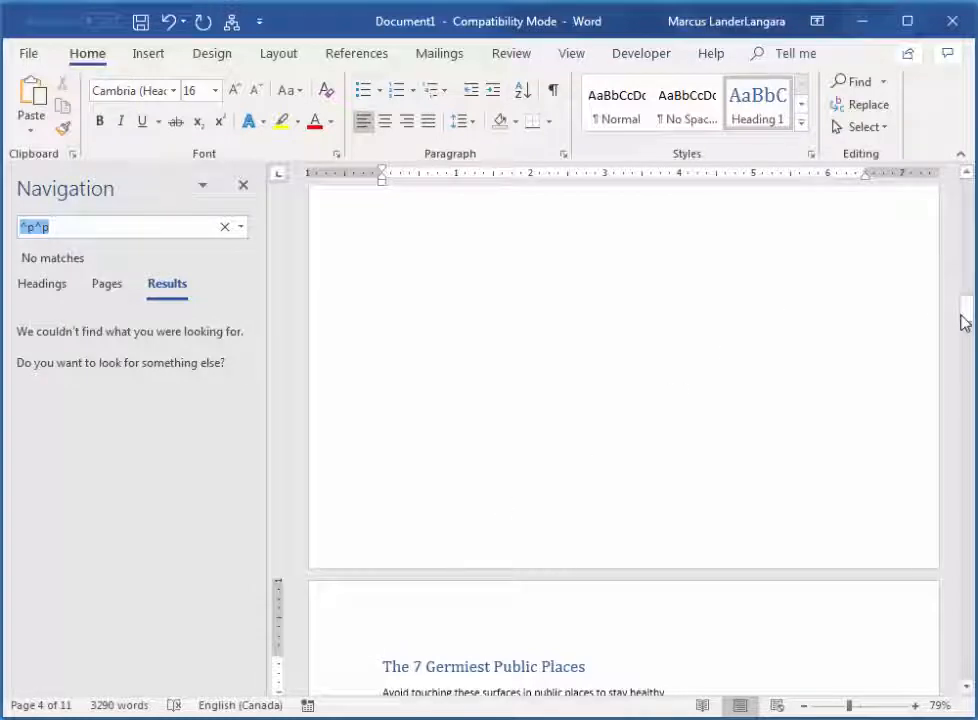
left_click_drag(964, 321, 967, 262)
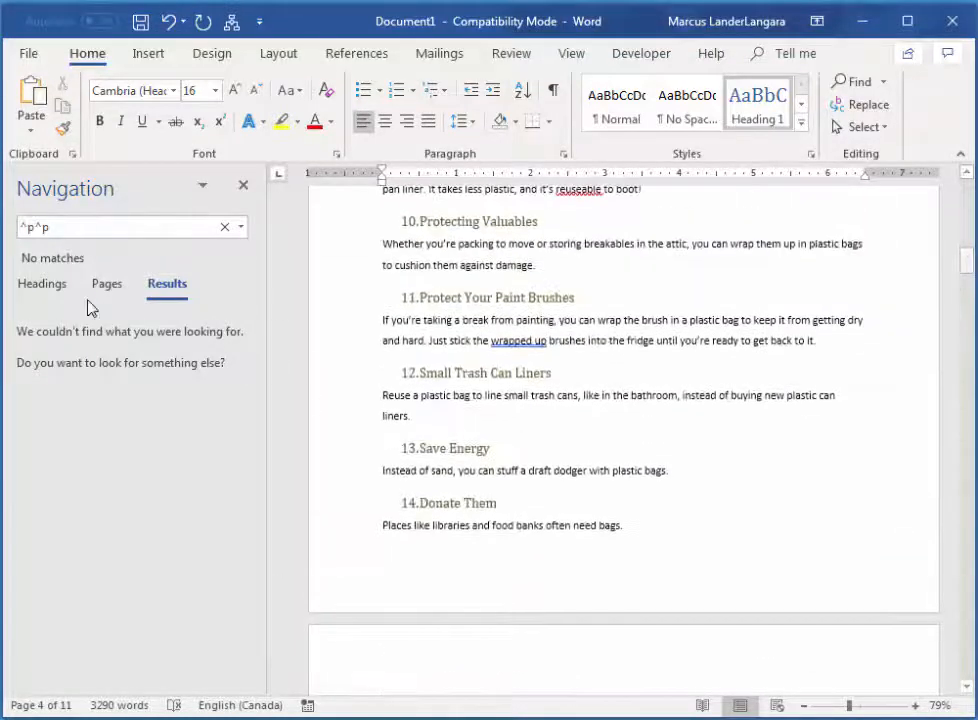
left_click(36, 288)
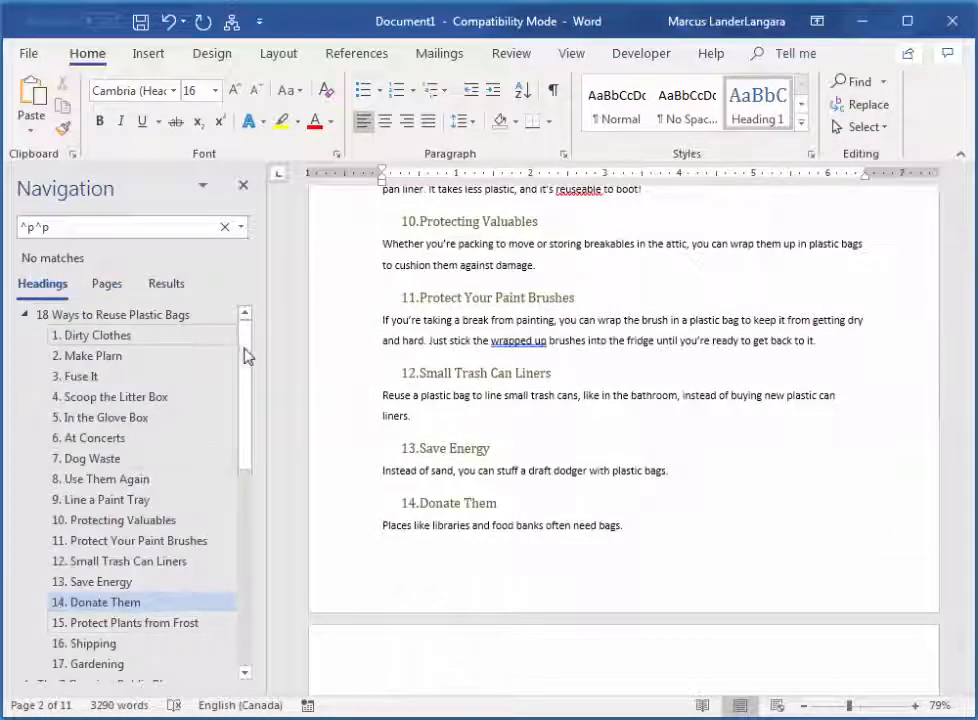
mouse_move(248, 380)
left_mouse_down()
mouse_move(262, 460)
mouse_move(255, 594)
mouse_move(247, 306)
left_mouse_up()
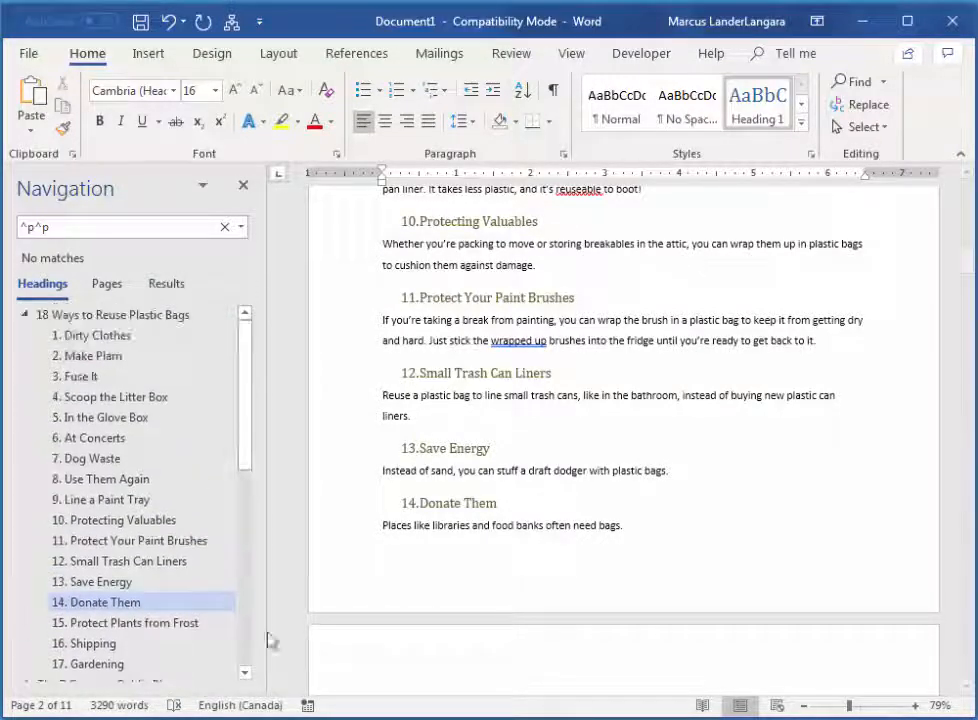
left_click_drag(247, 406, 247, 535)
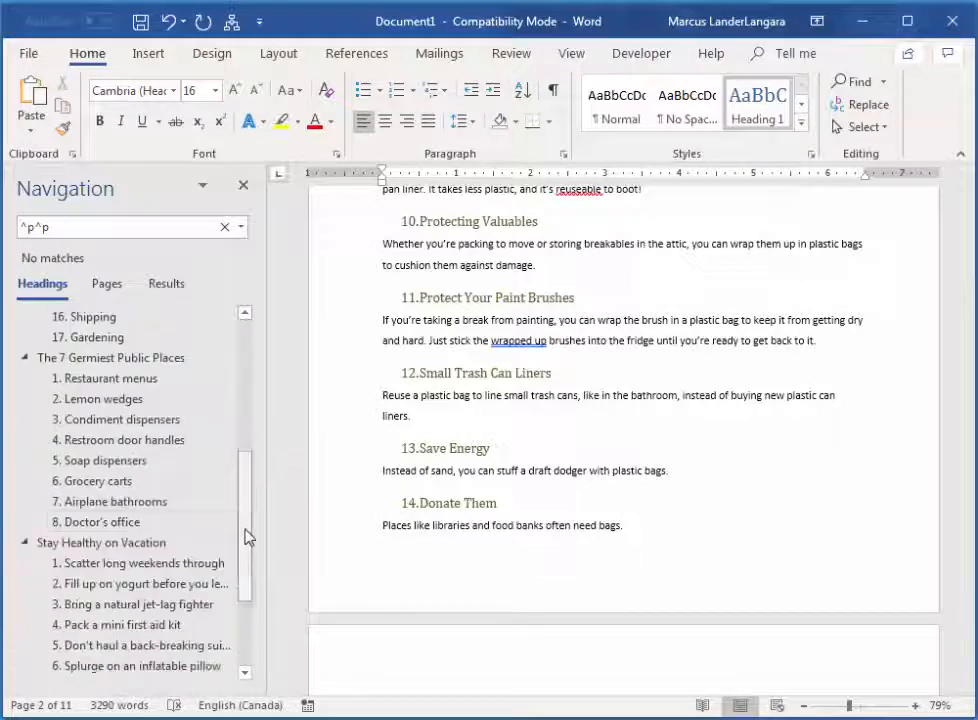
left_click(88, 503)
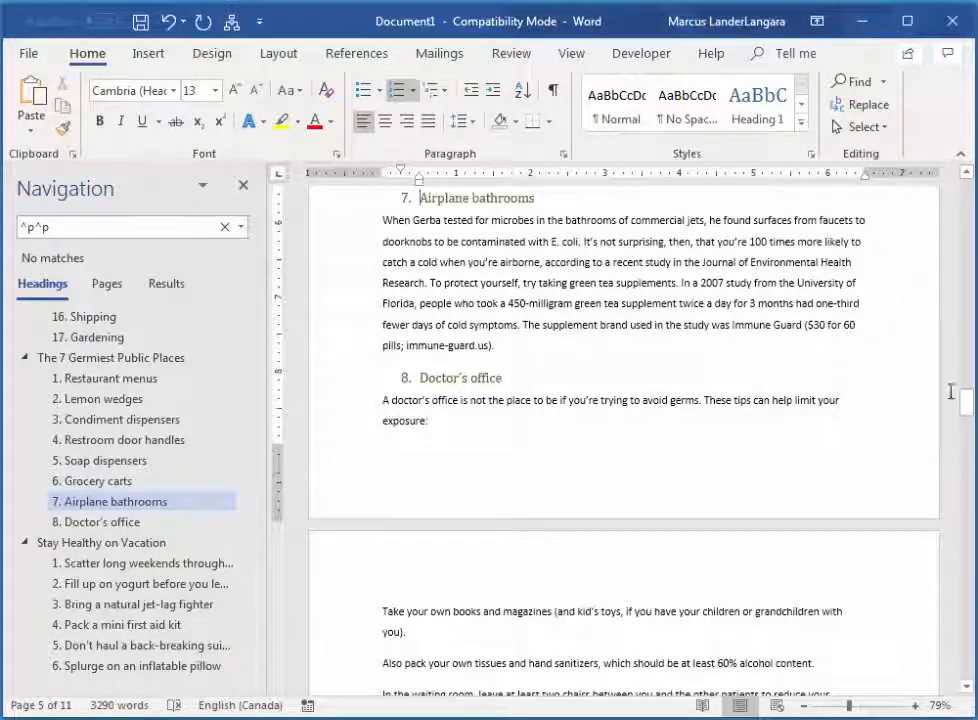
Shift the Airplane bathrooms subheading's indent so its number meets the left margin, and update Heading 2 to match it.
left_click_drag(967, 404, 966, 396)
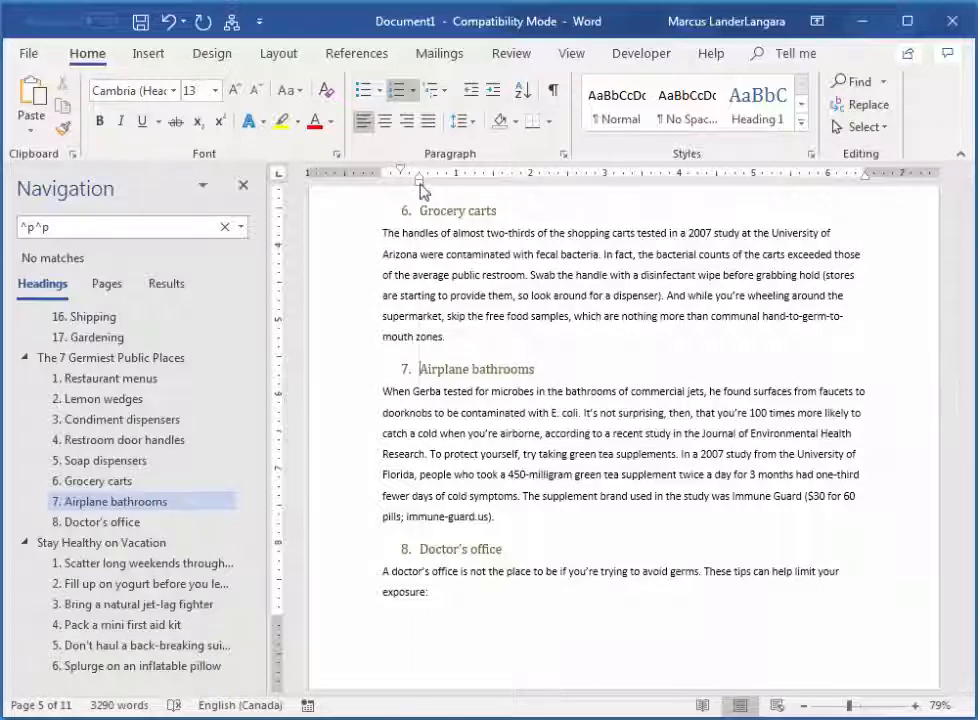
left_click_drag(421, 190, 402, 188)
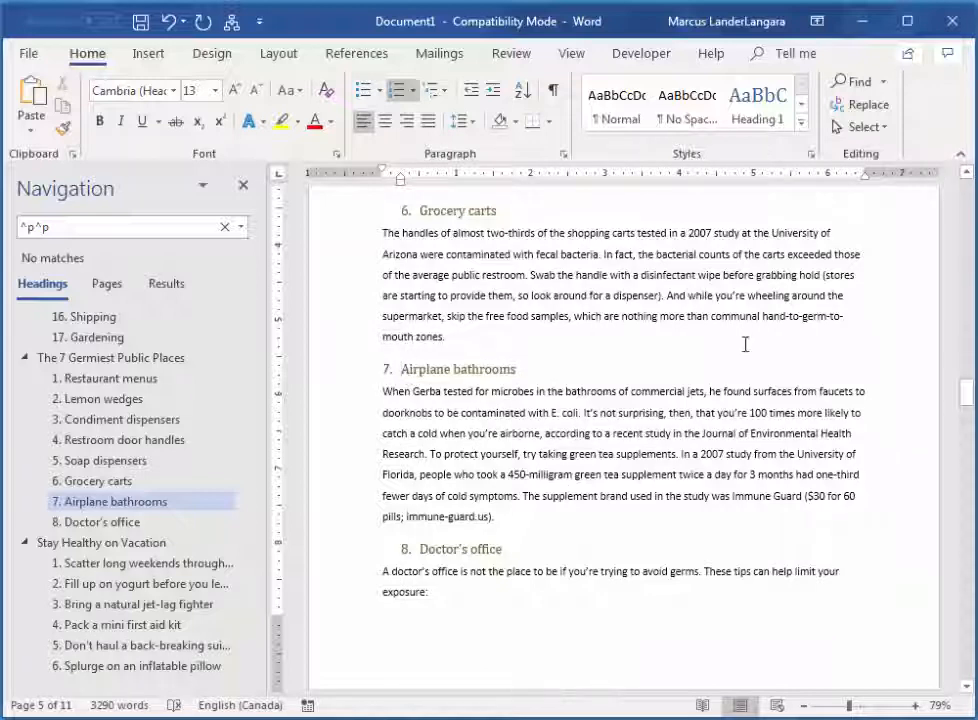
left_click(811, 154)
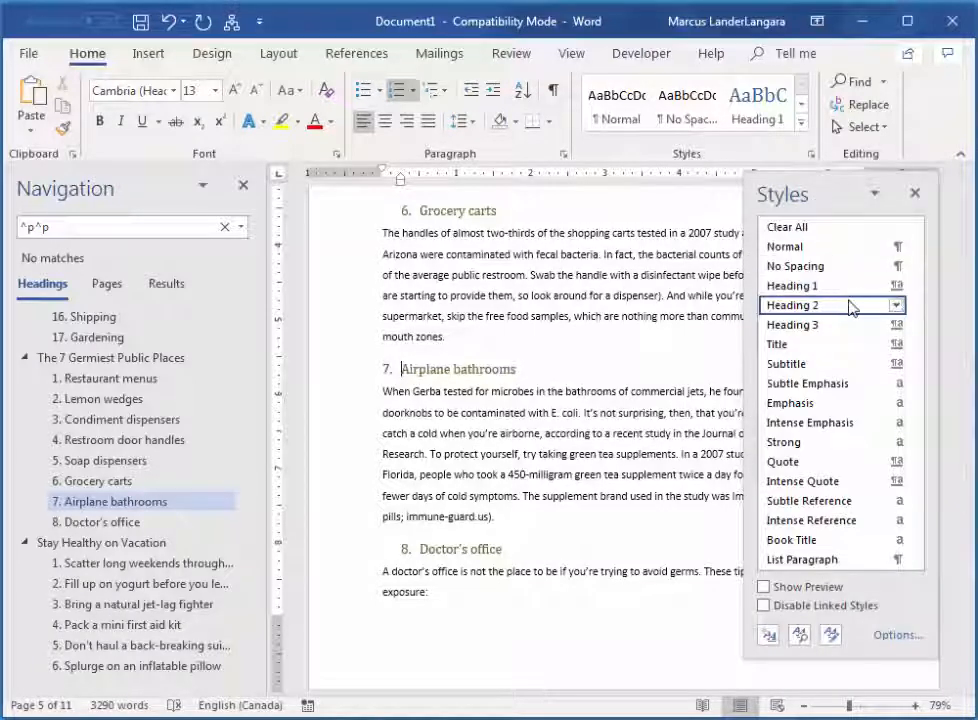
mouse_move(897, 310)
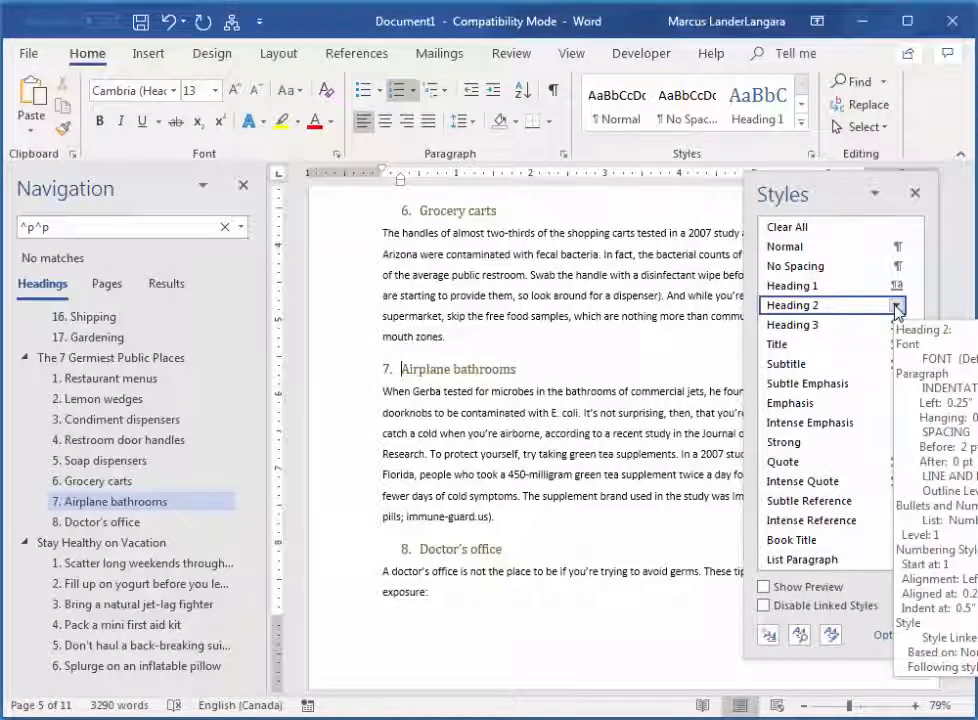
left_click(897, 307)
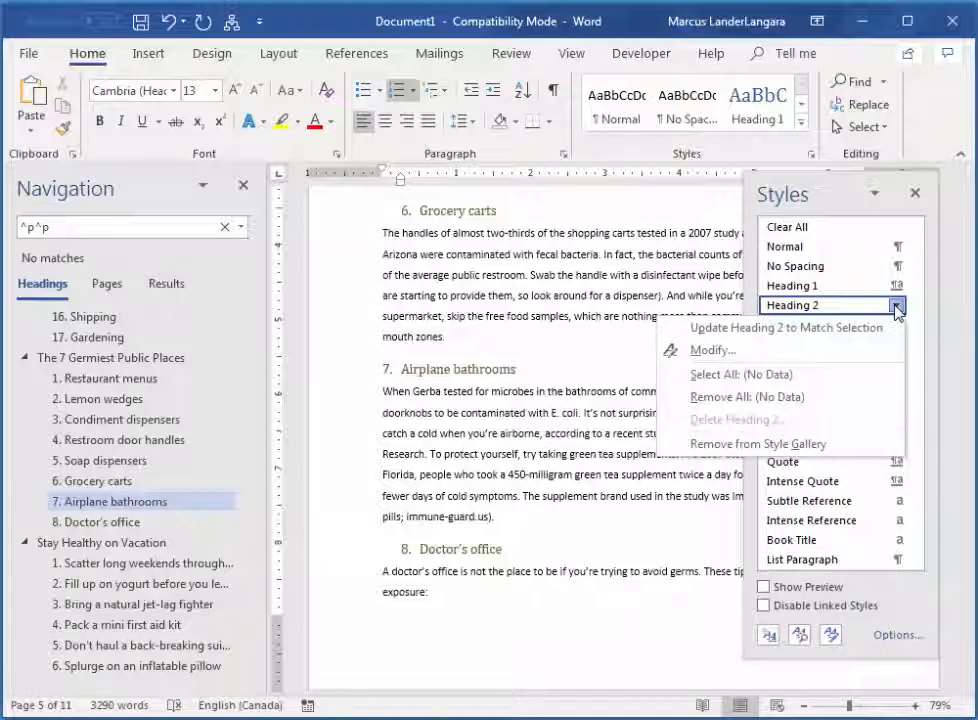
left_click(828, 338)
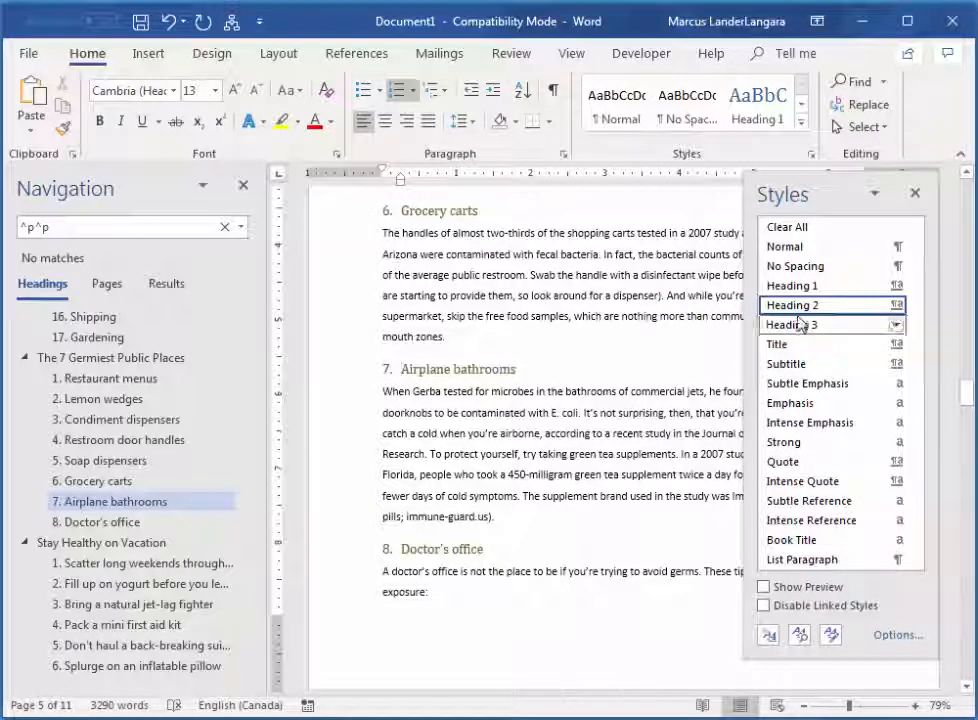
left_click(915, 194)
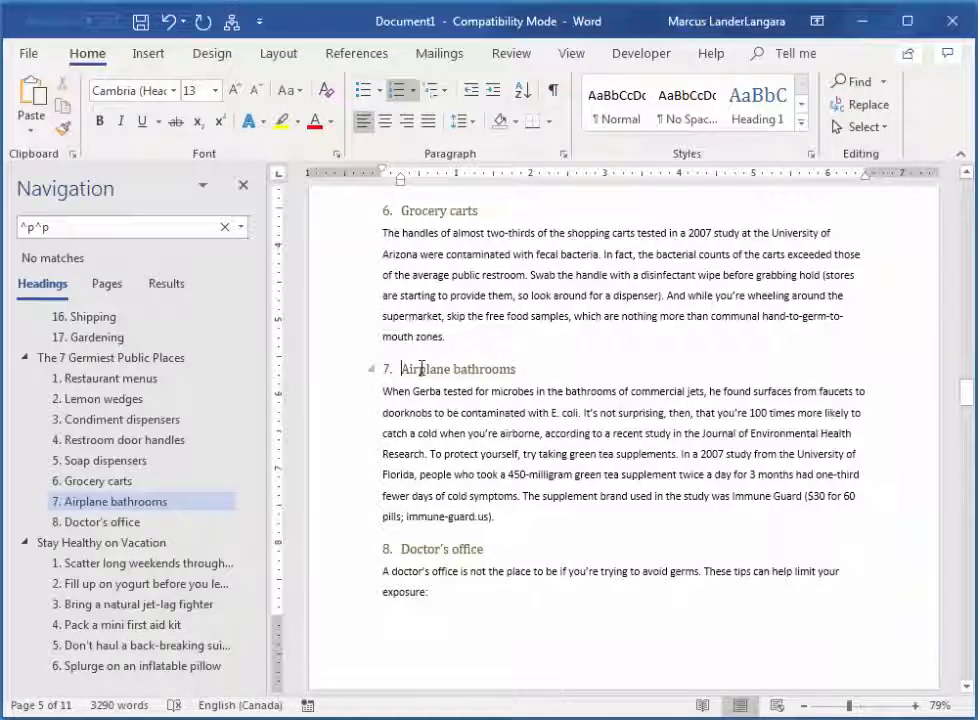
Shift the Scatter long weekends through the year subheading's indent so its number aligns with the left margin.
mouse_move(966, 394)
left_mouse_down()
mouse_move(964, 356)
mouse_move(963, 476)
left_mouse_up()
left_click(465, 289)
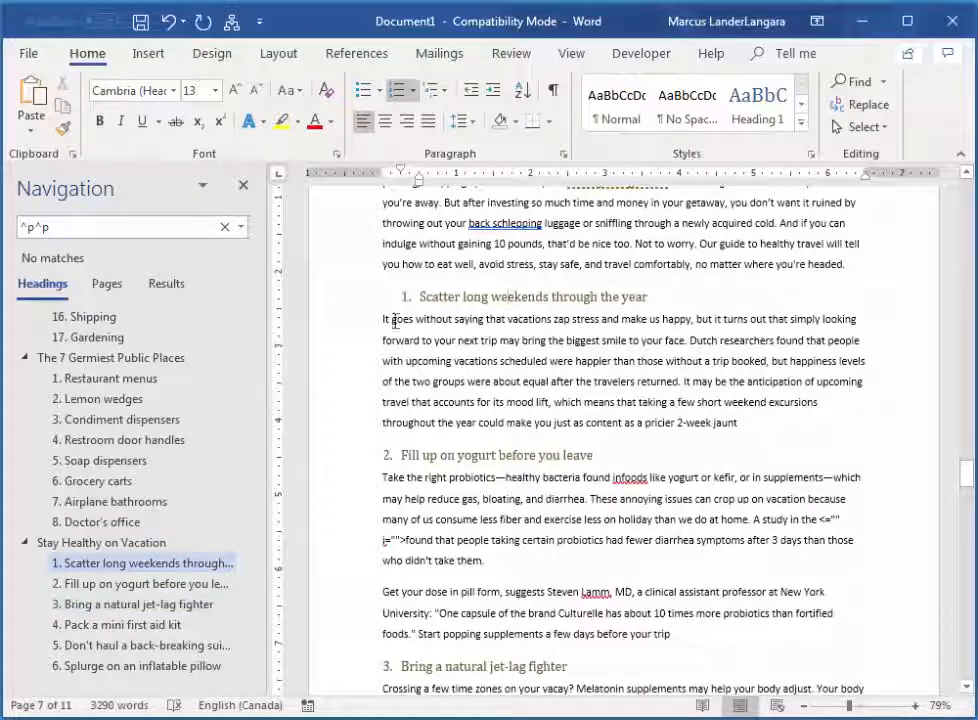
scroll(628, 540, "up", 3)
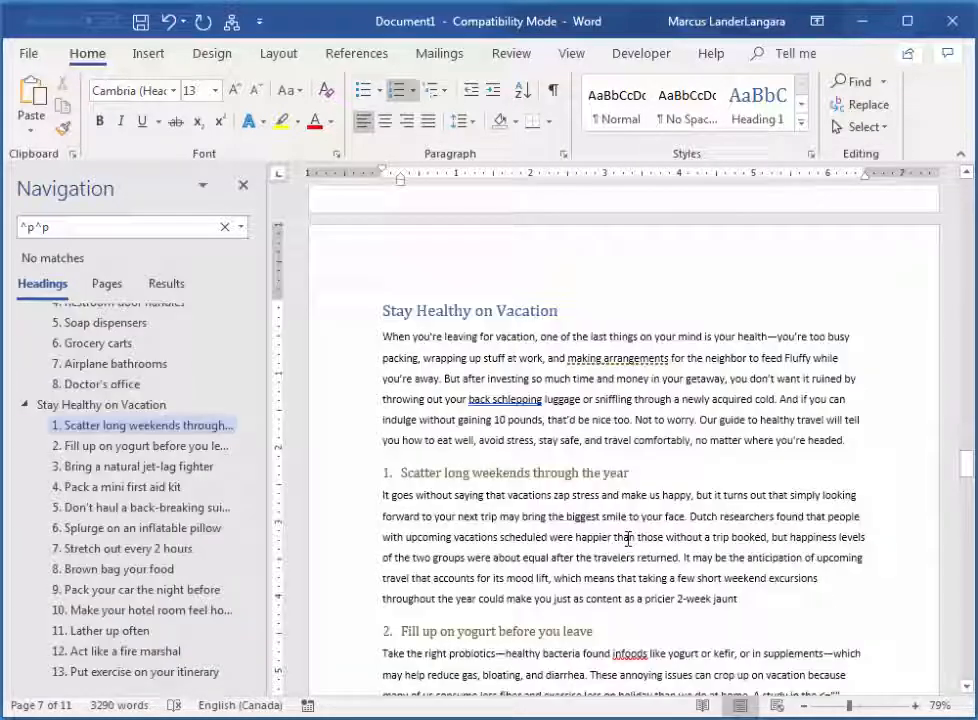